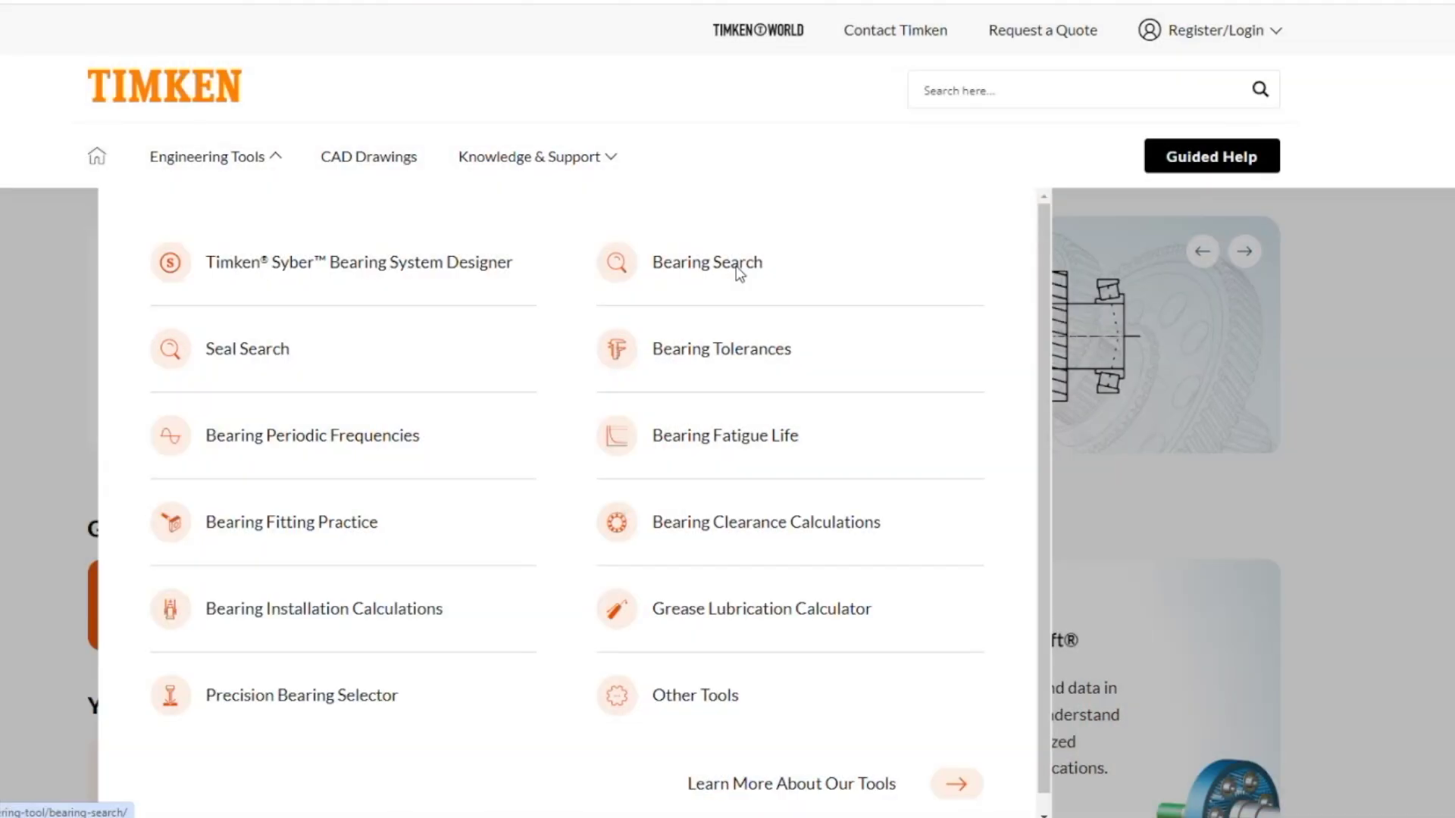
Open the Bearing Search tool and bring its empty search form into view
click(735, 266)
scroll(503, 386, down, 1)
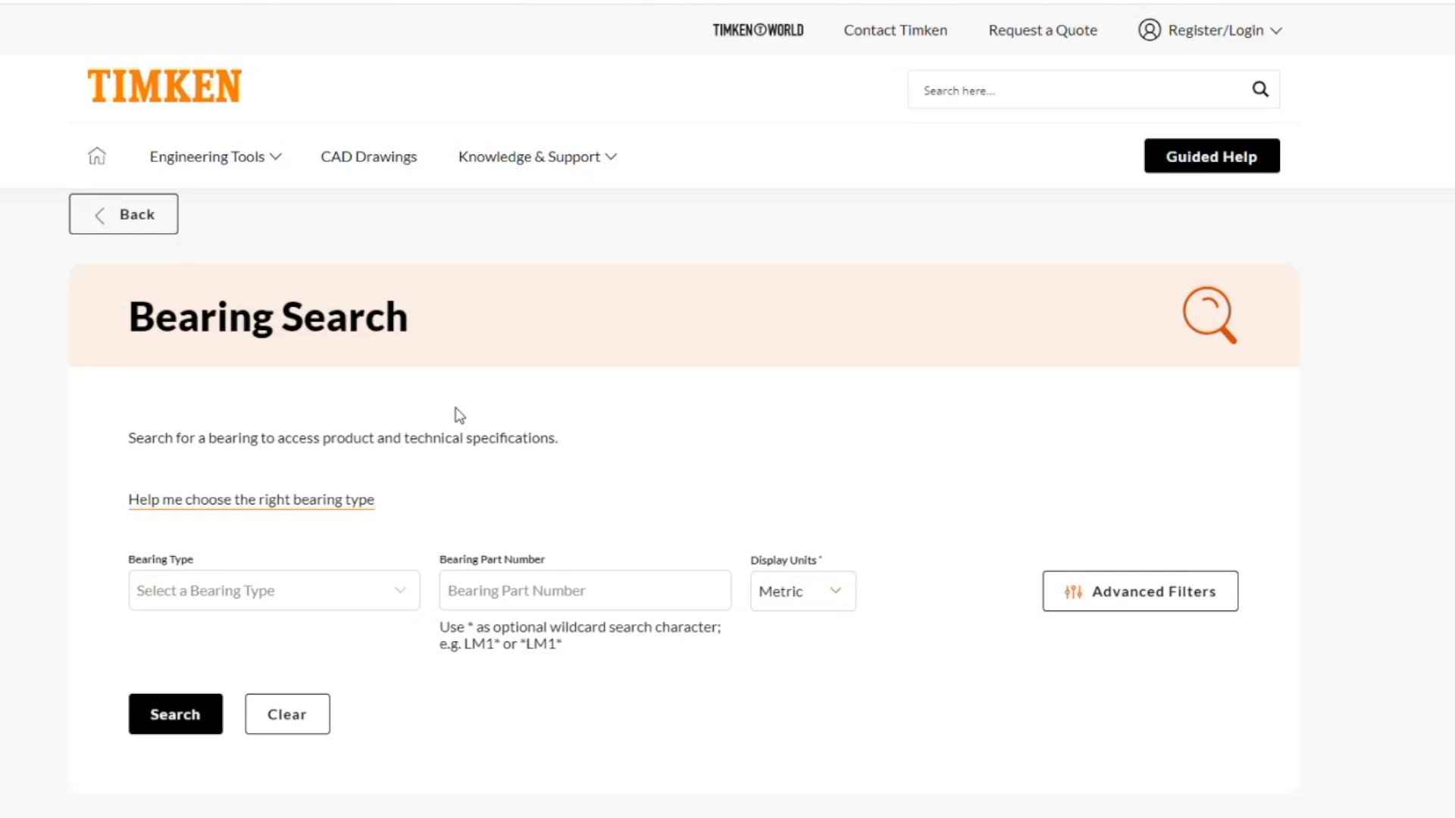
Use the bearing-type comparison chart to select Tapered Roller Bearing and apply it
click(267, 504)
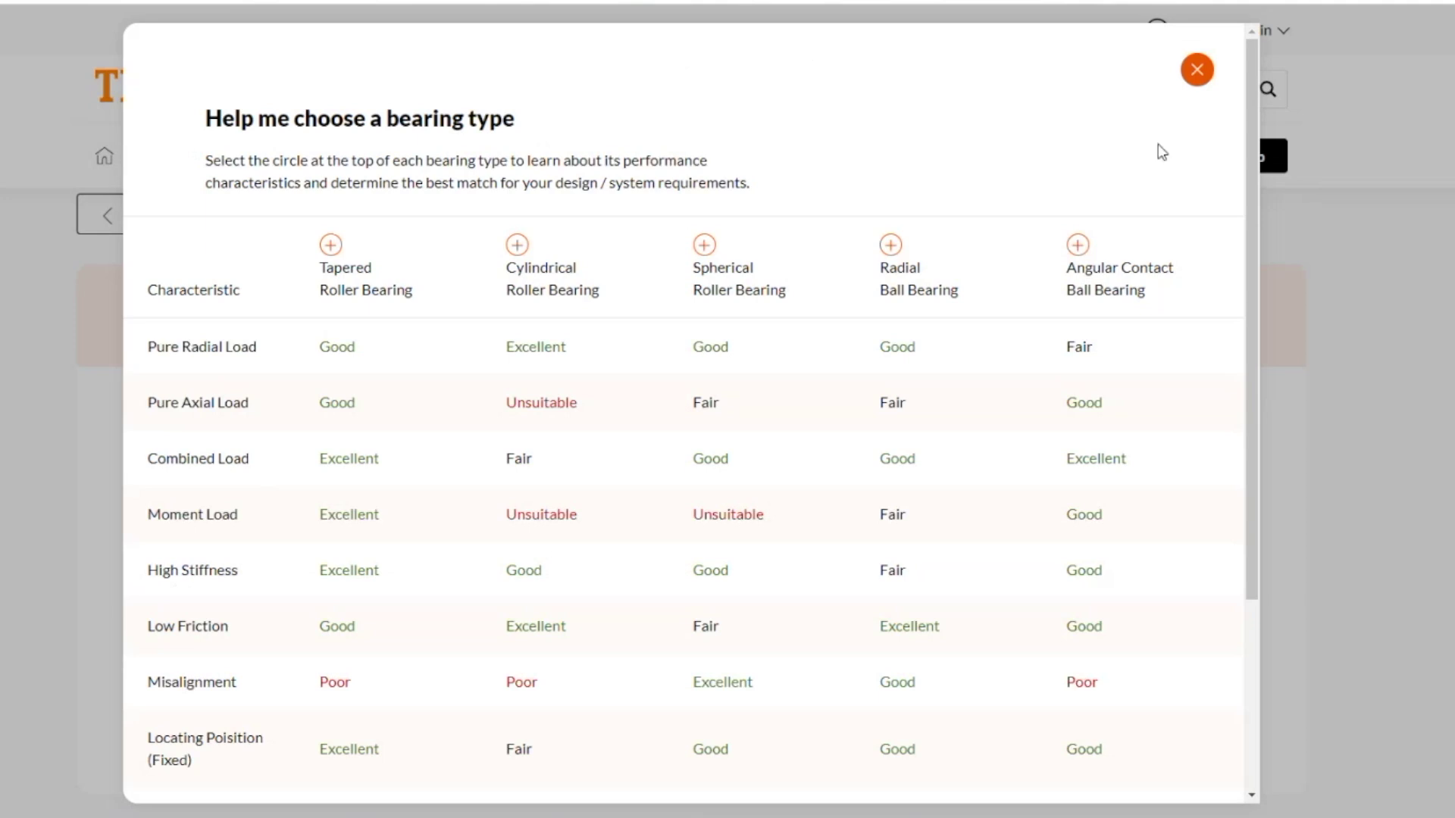
drag(1248, 89, 1249, 108)
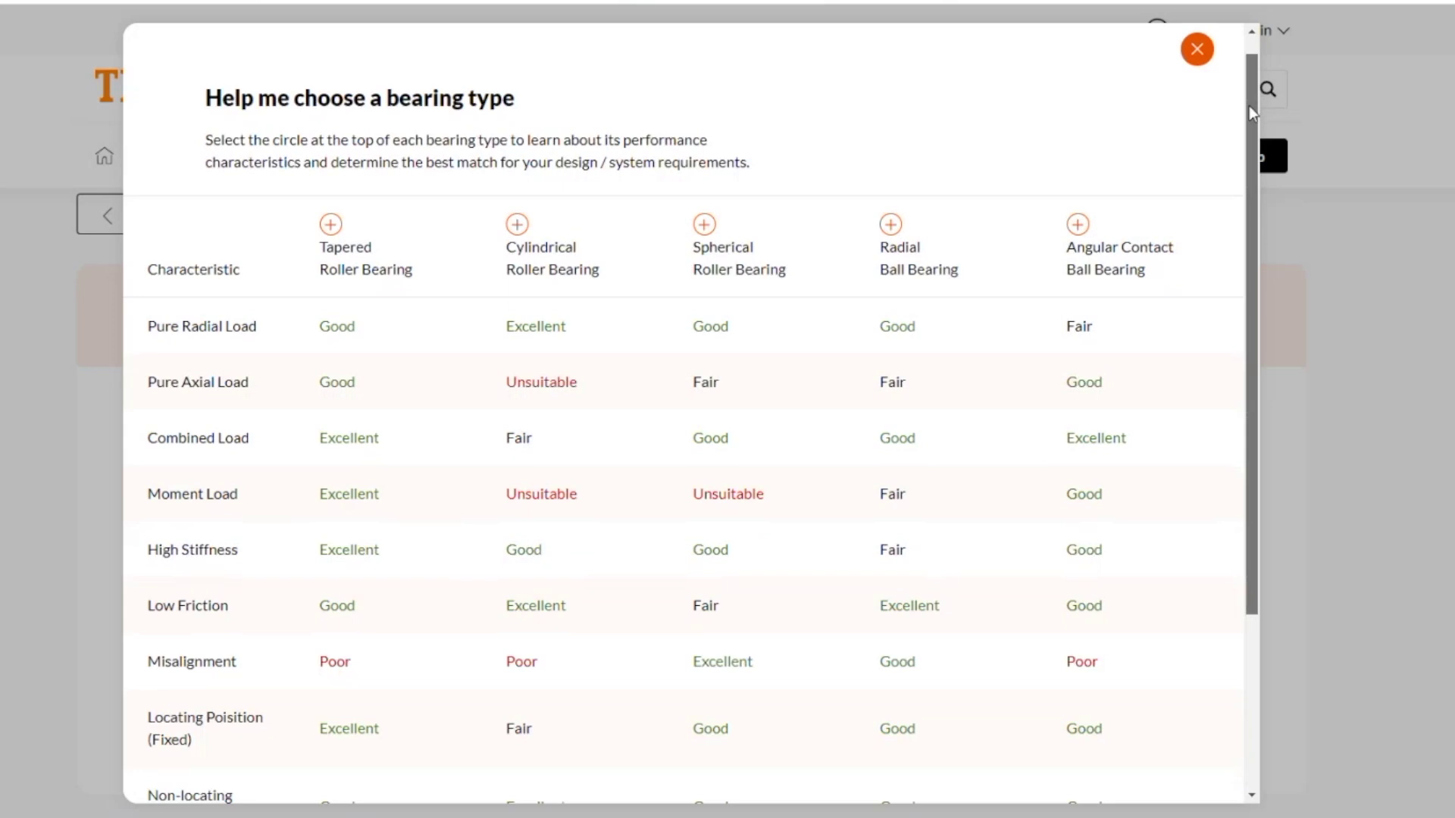
drag(1249, 106, 1272, 195)
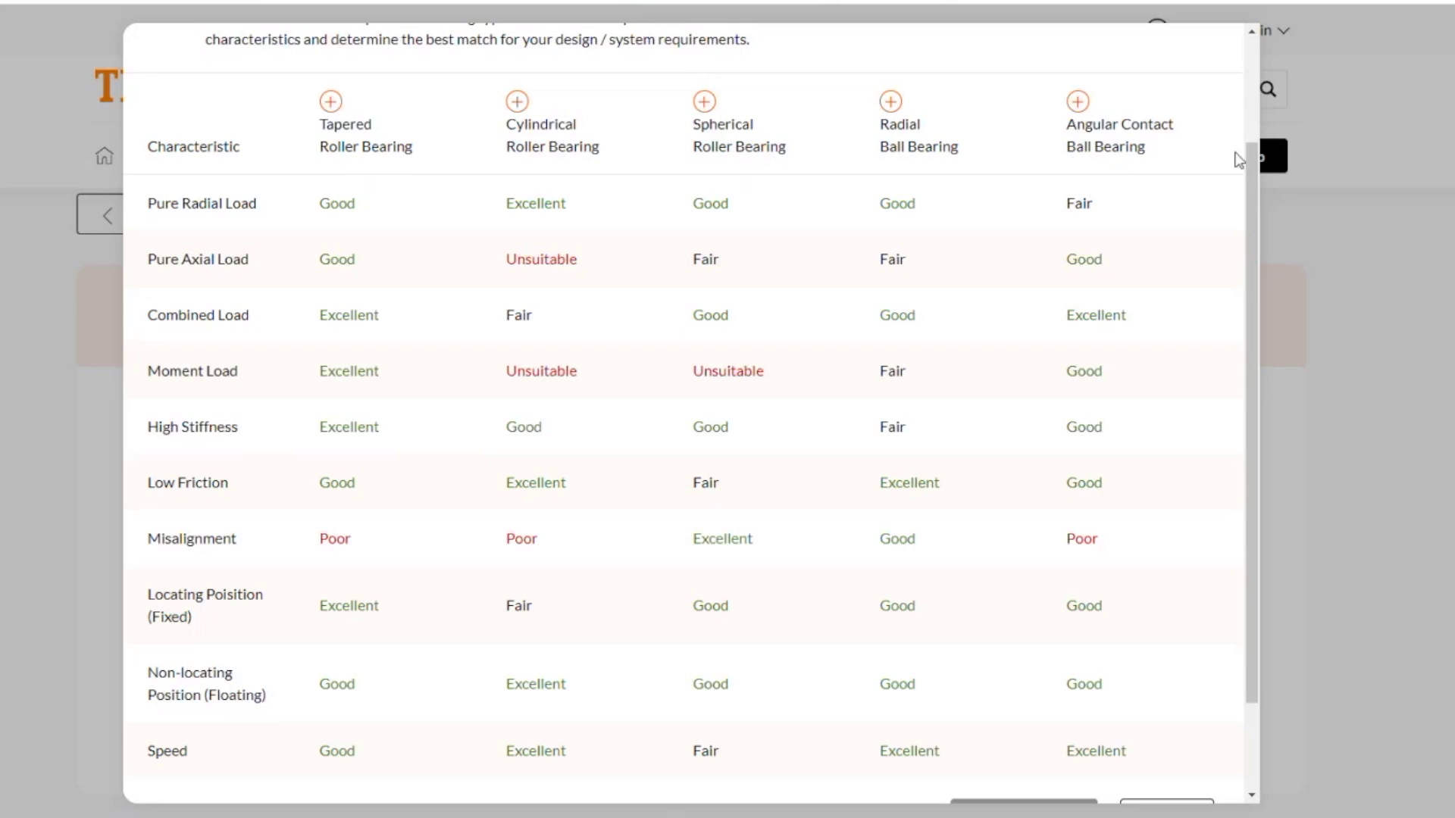
drag(1247, 165, 1248, 218)
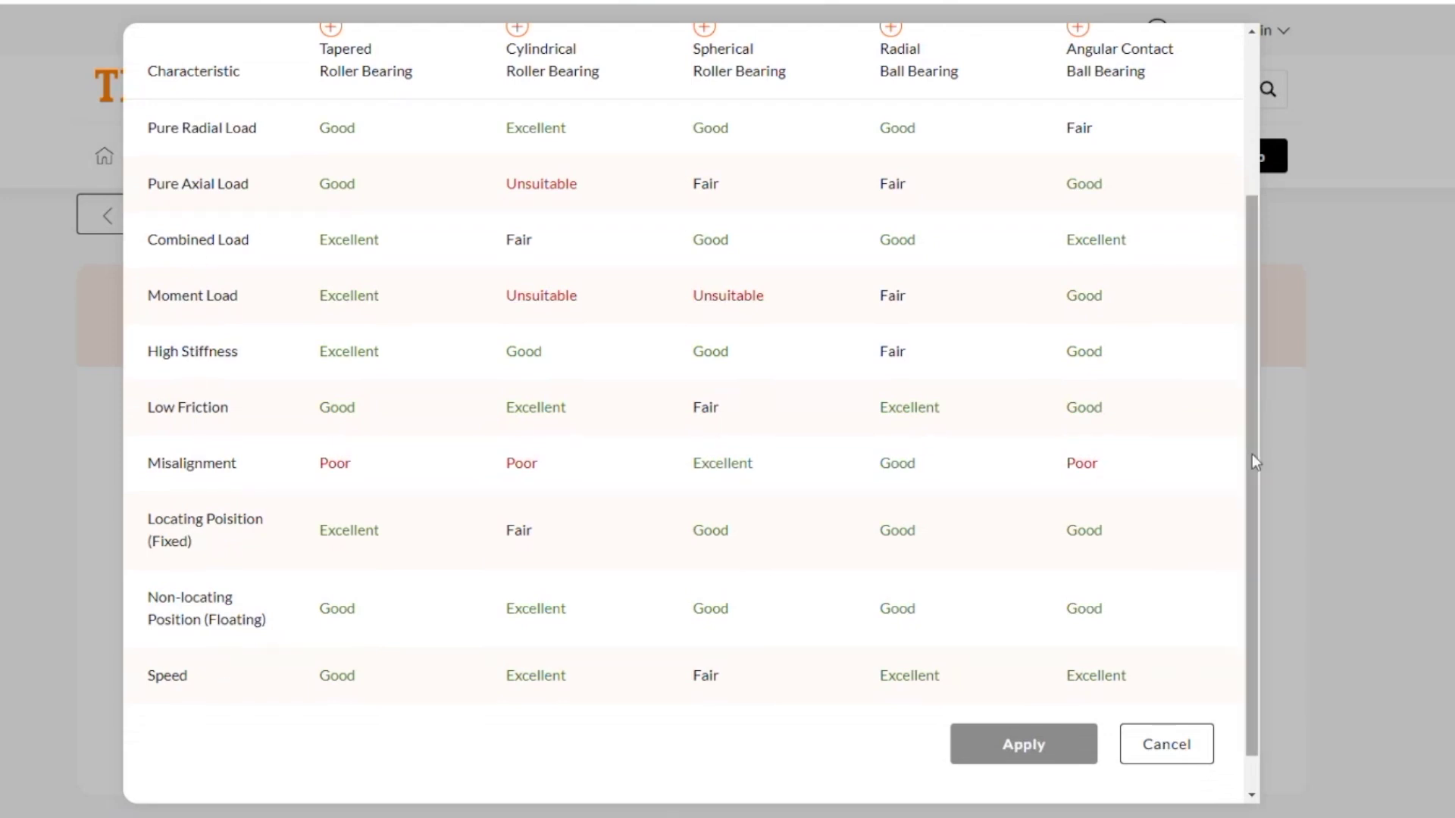
drag(1252, 441, 876, 162)
click(331, 244)
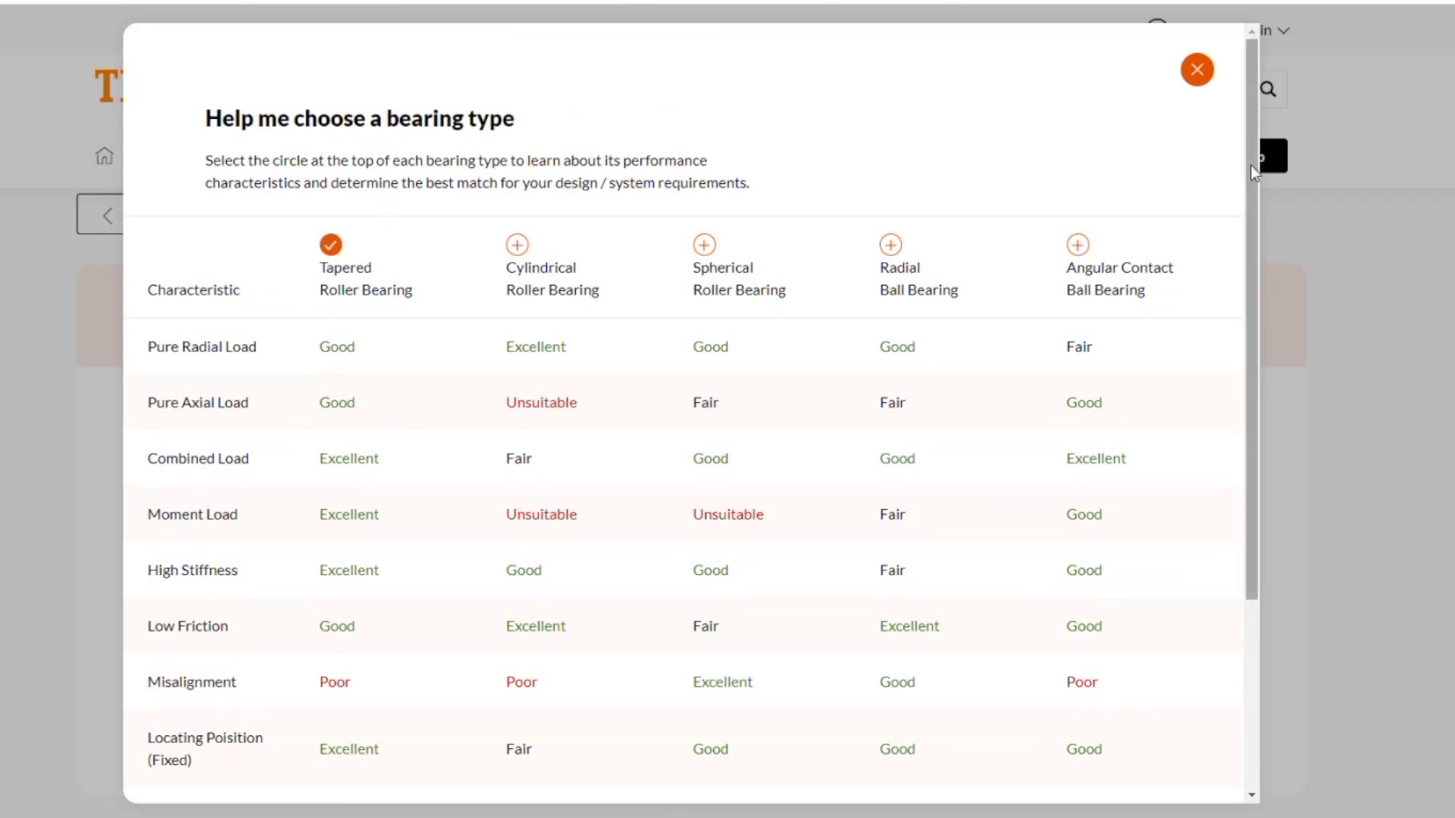
drag(1251, 166, 1253, 393)
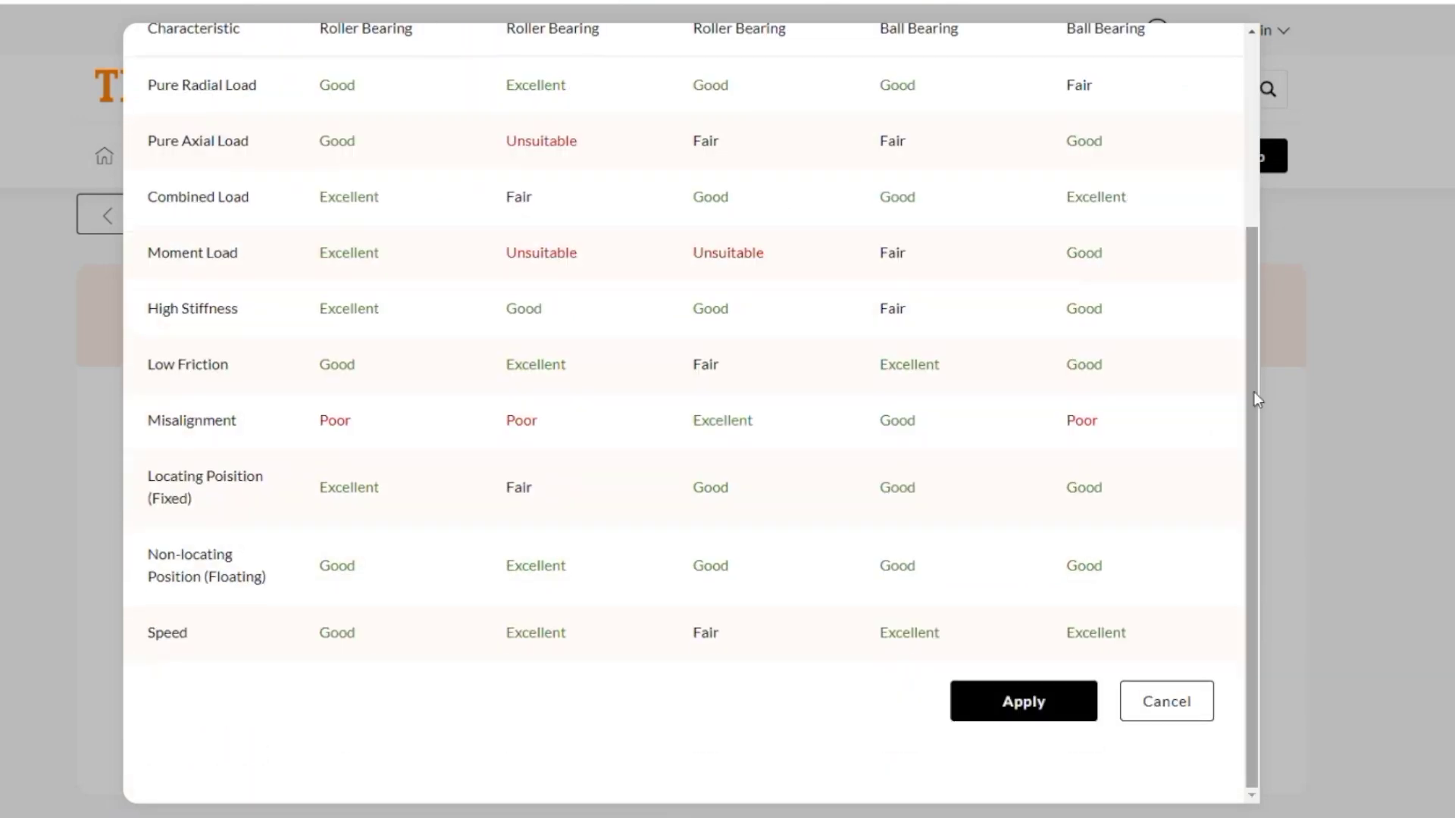
click(1024, 707)
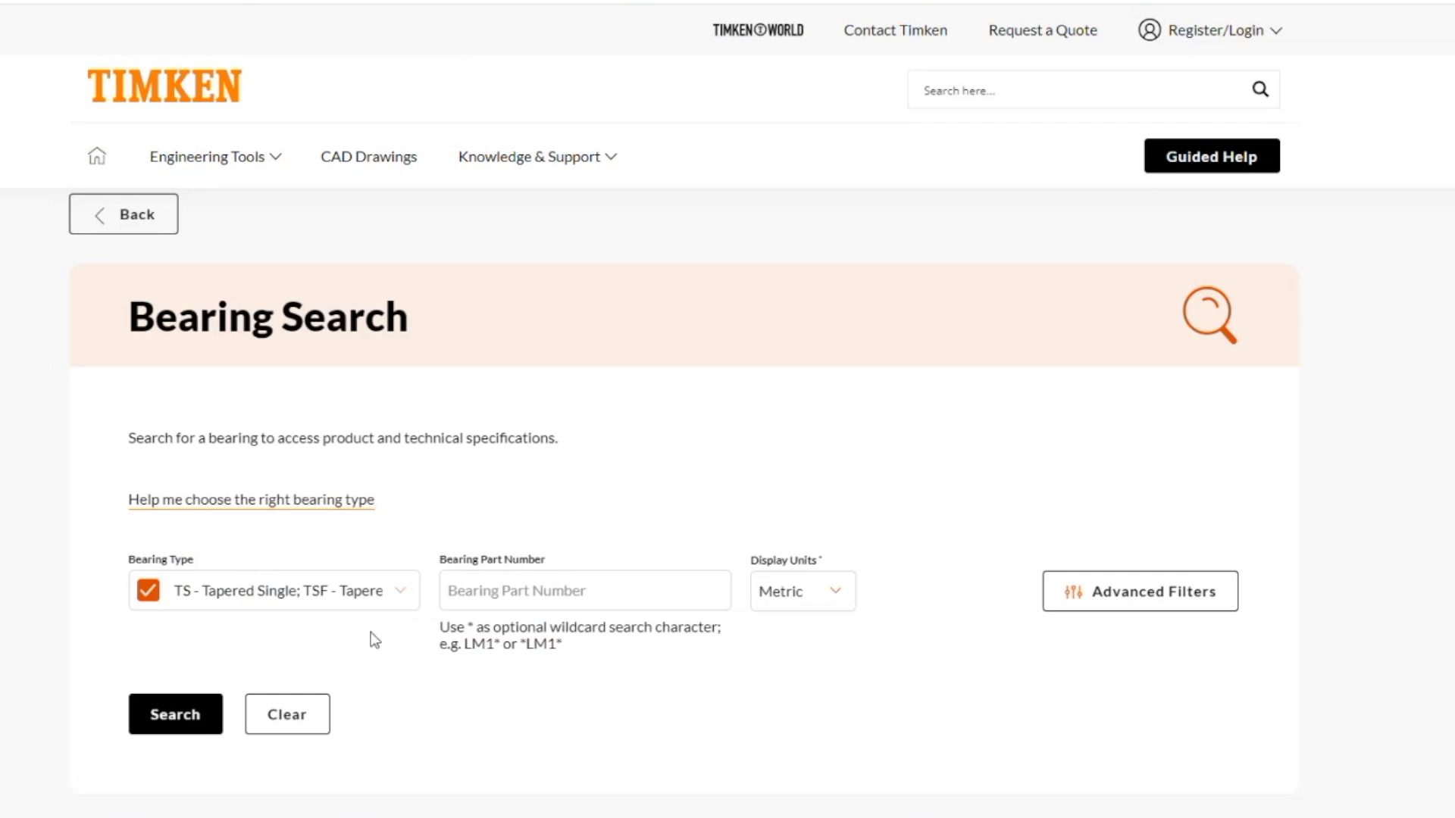
click(401, 603)
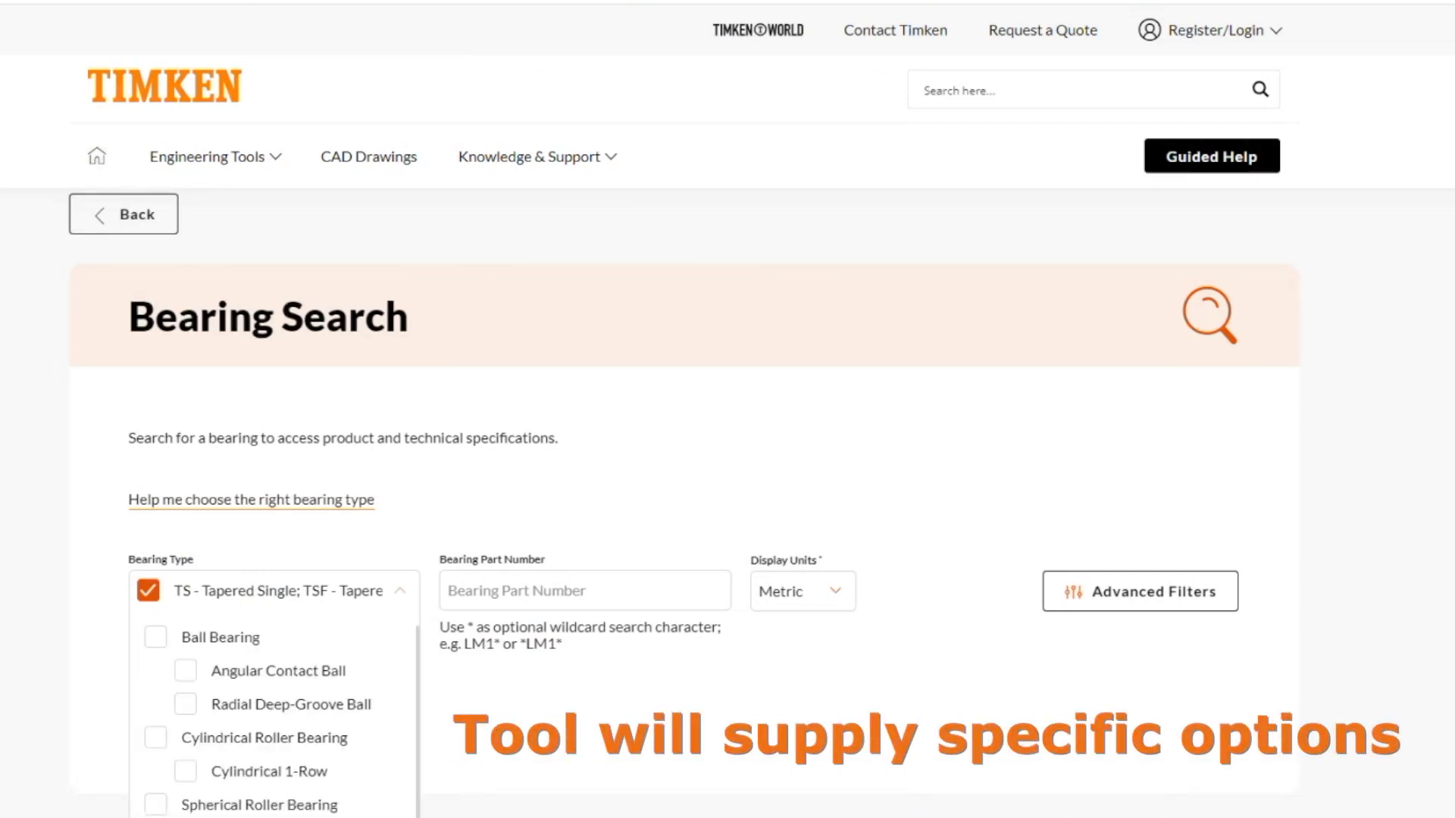
scroll(685, 502, down, 3)
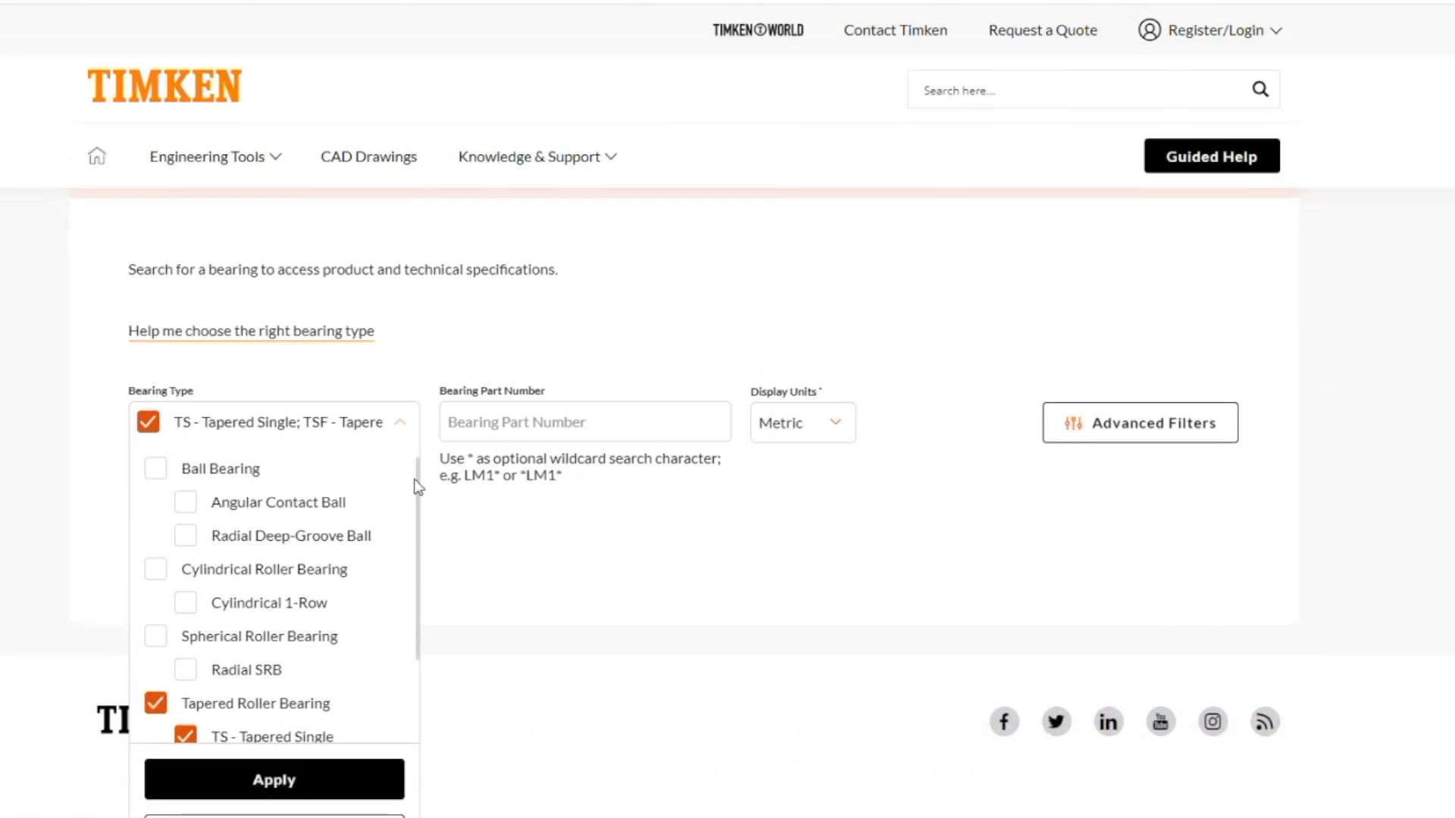
scroll(418, 488, down, 1)
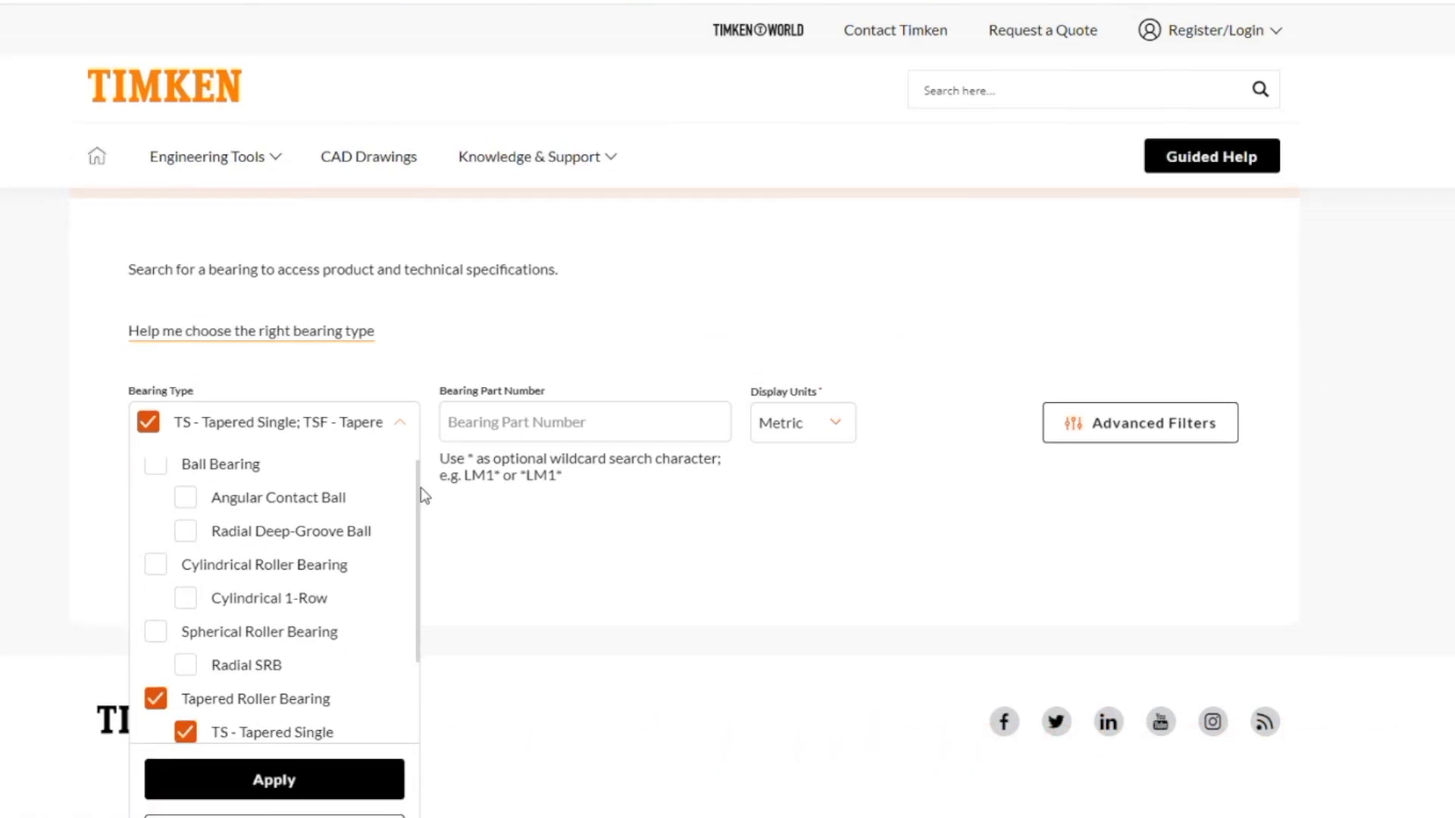
scroll(415, 503, up, 1)
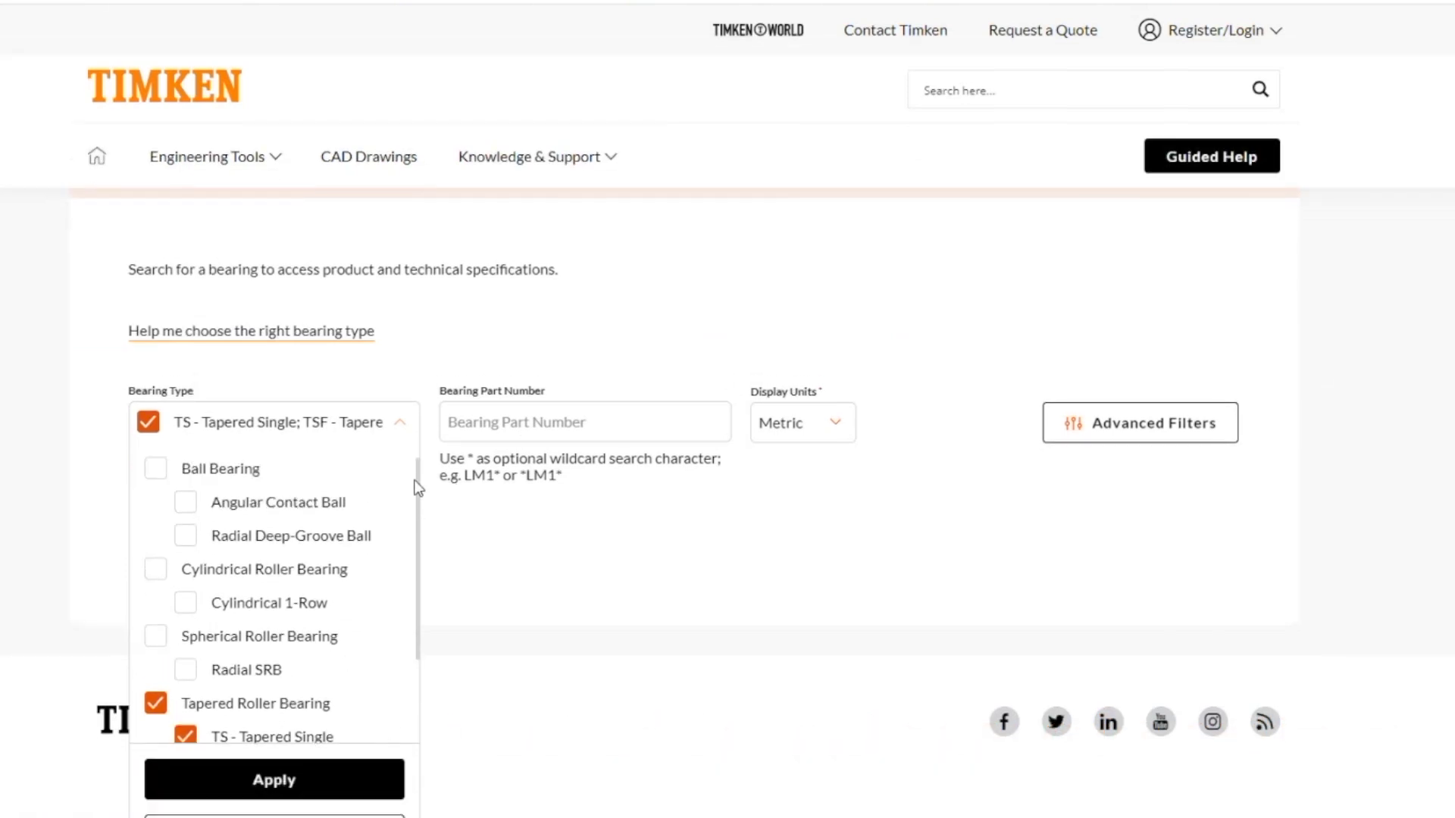
scroll(415, 493, down, 2)
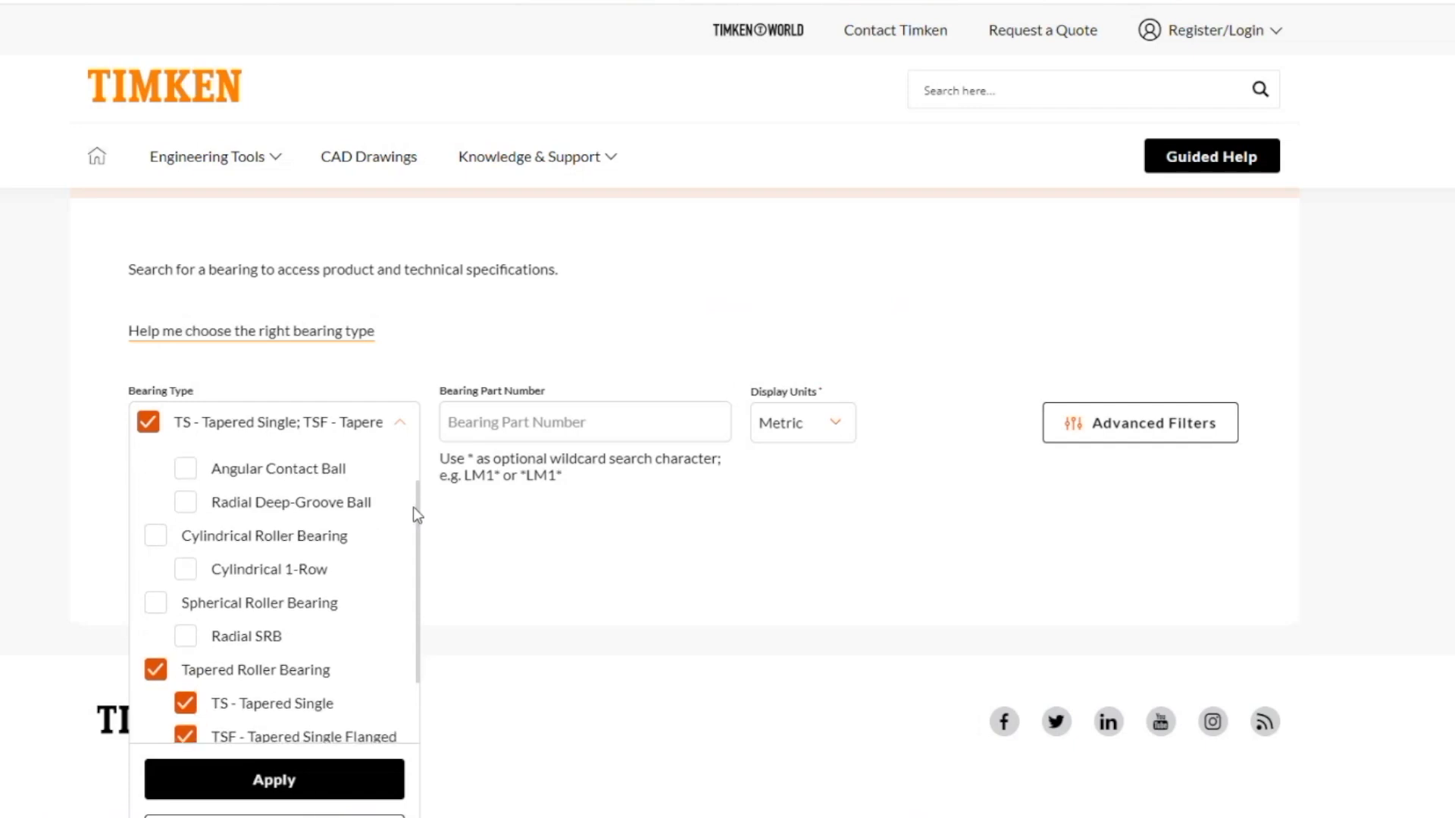
scroll(410, 540, down, 1)
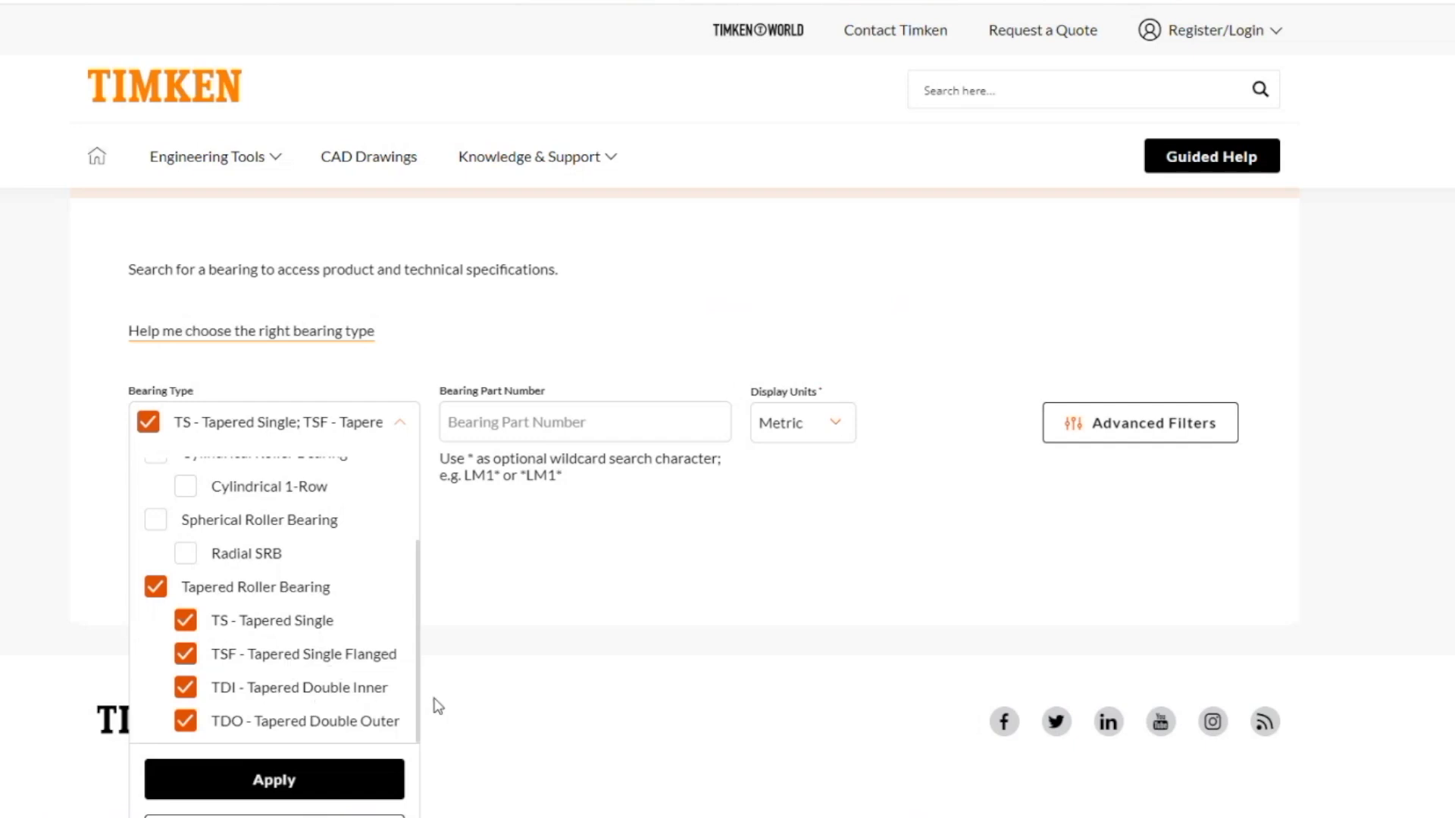
click(317, 782)
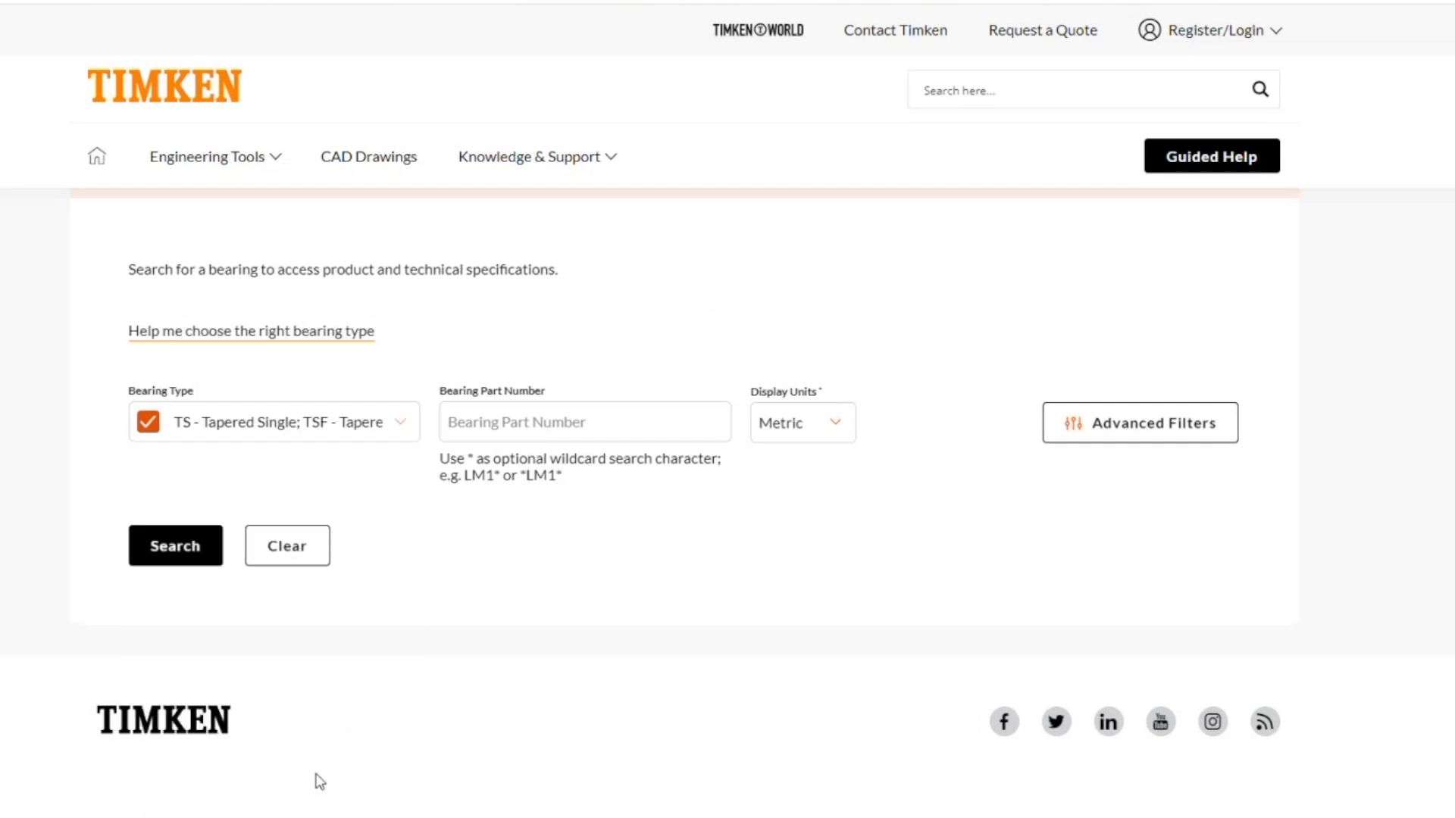
Expand Advanced Filters for bore, diameter, width and ratings, and set Display Units to Imperial
click(1130, 417)
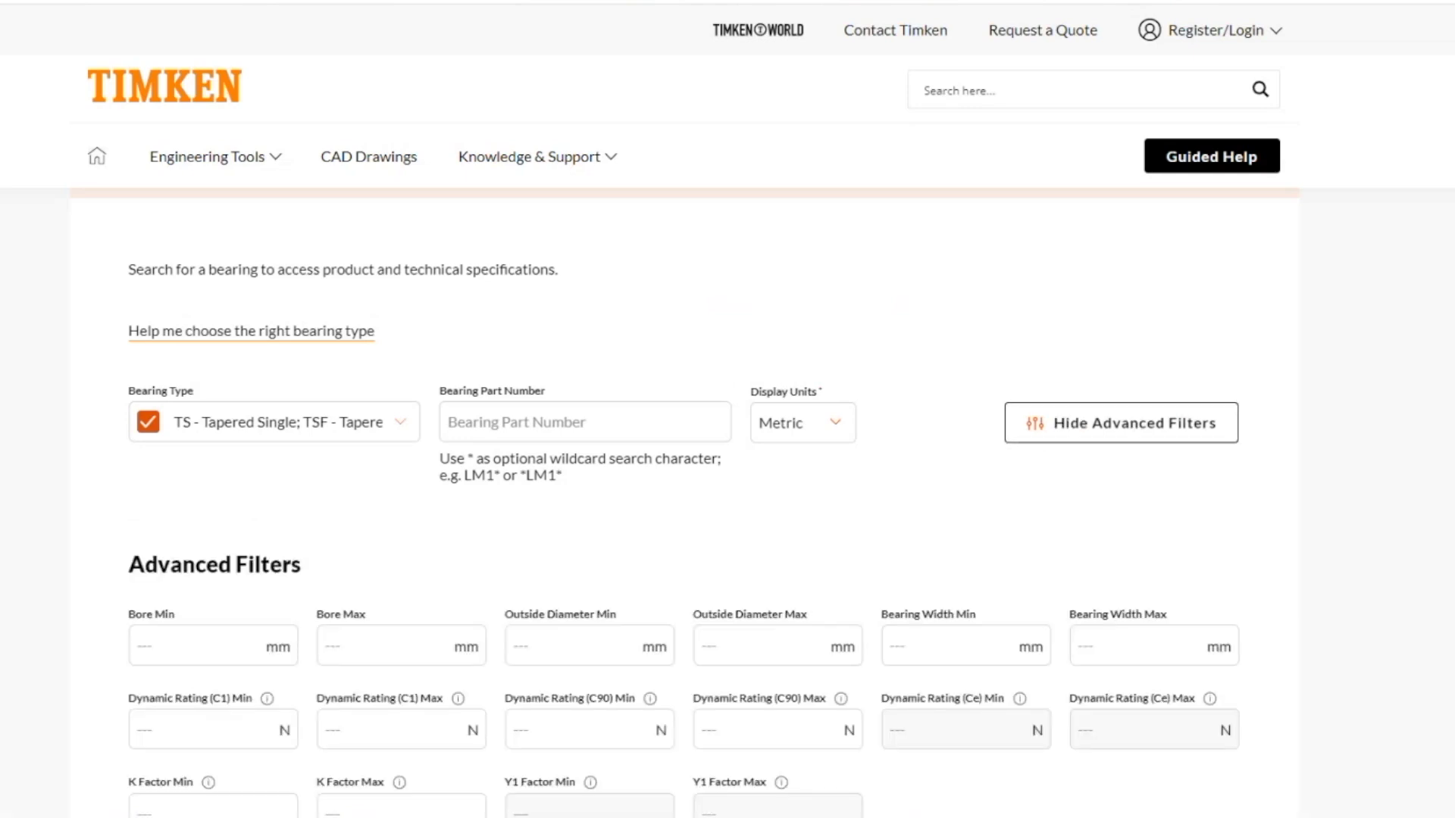
click(167, 642)
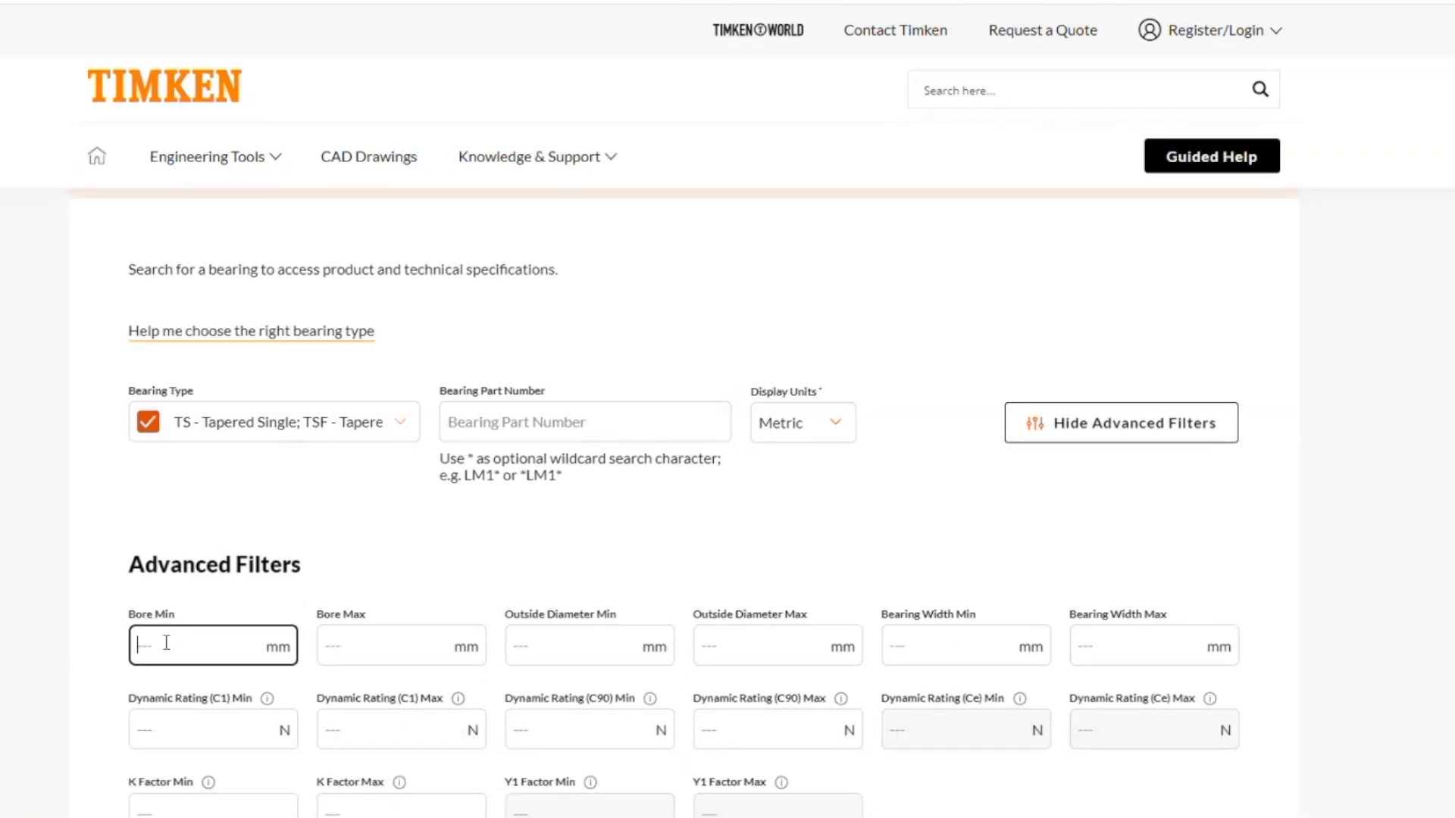
click(814, 423)
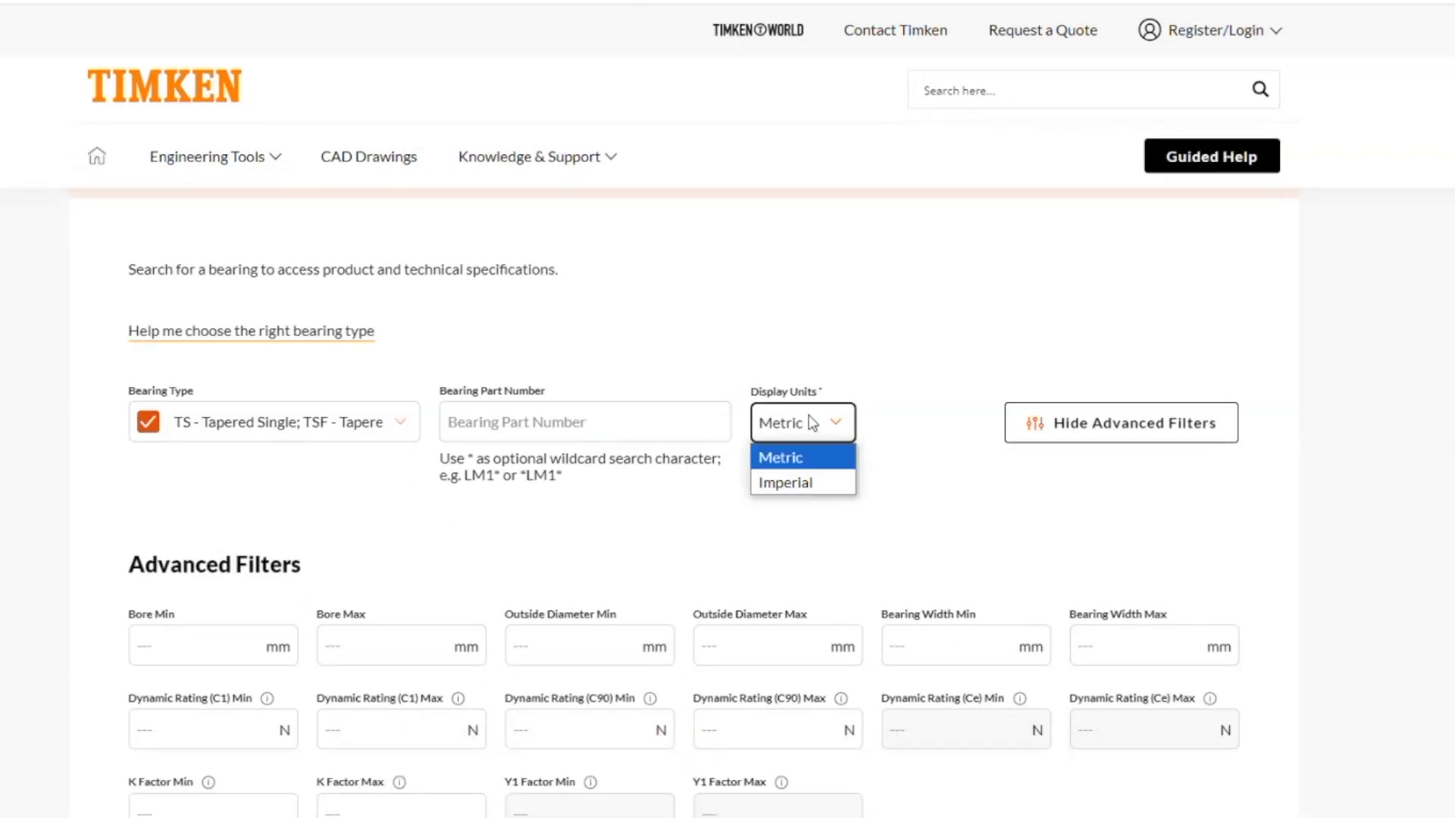
click(800, 483)
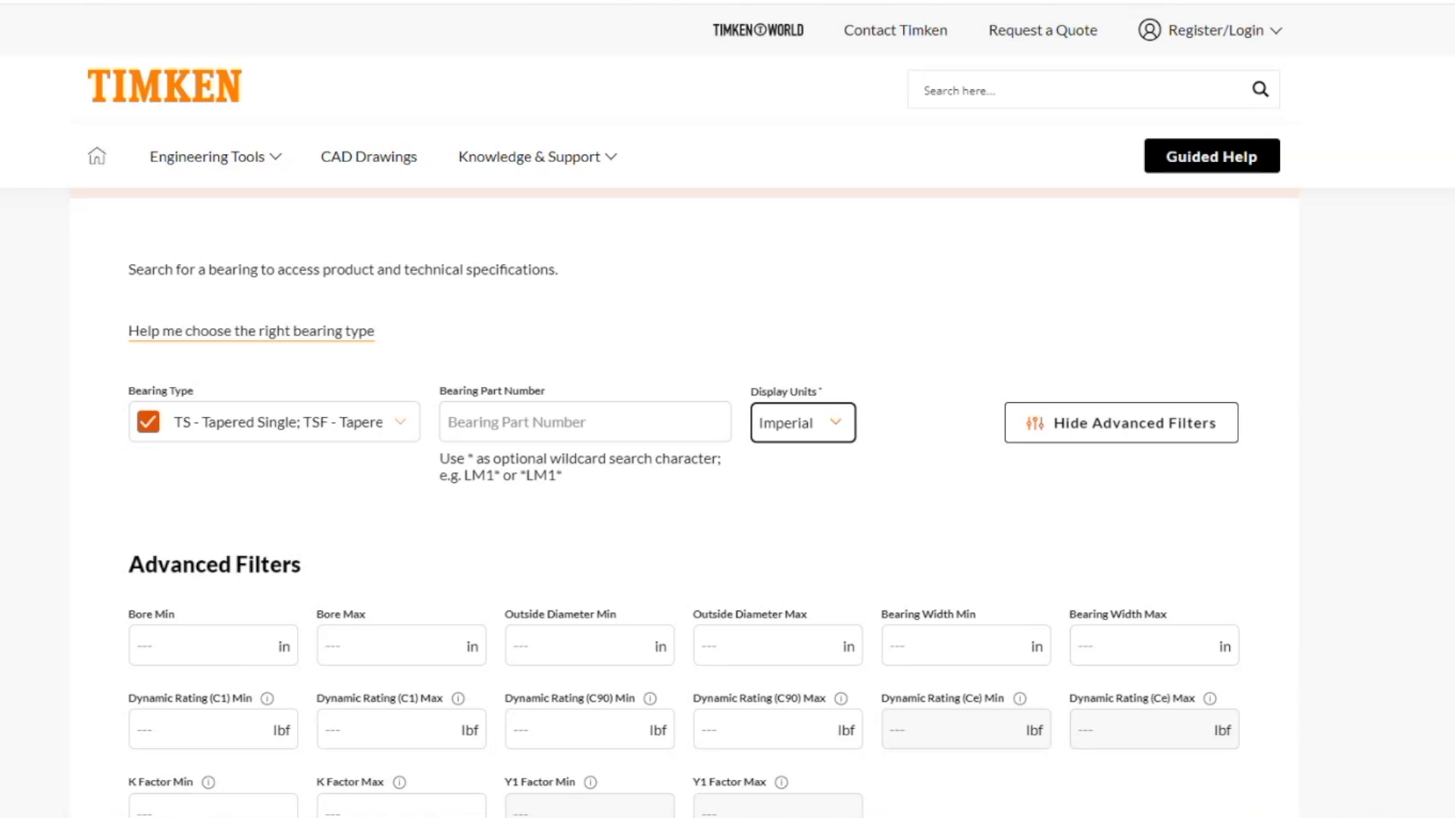
scroll(750, 502, down, 2)
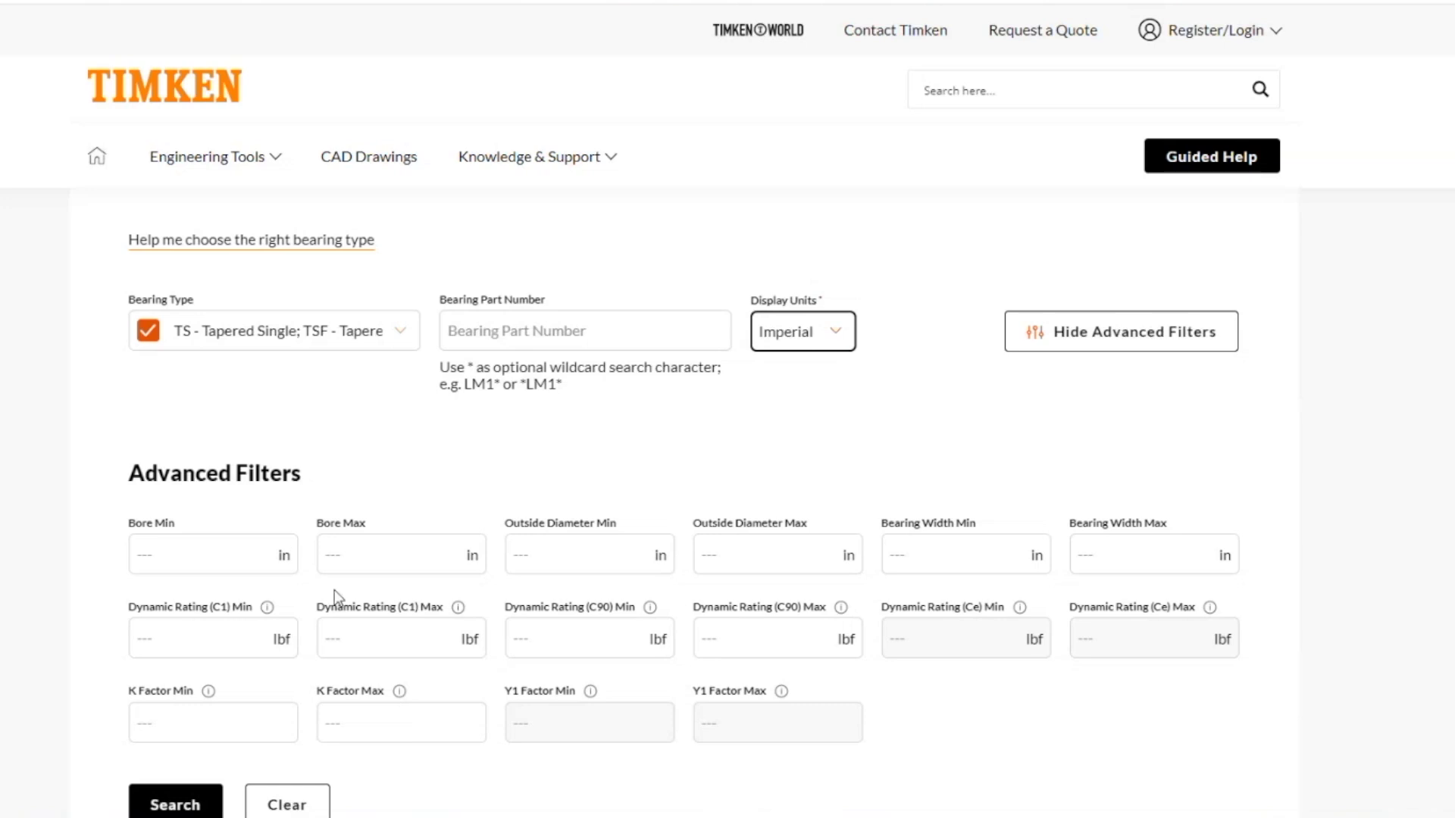
mouse_move(268, 611)
mouse_move(399, 693)
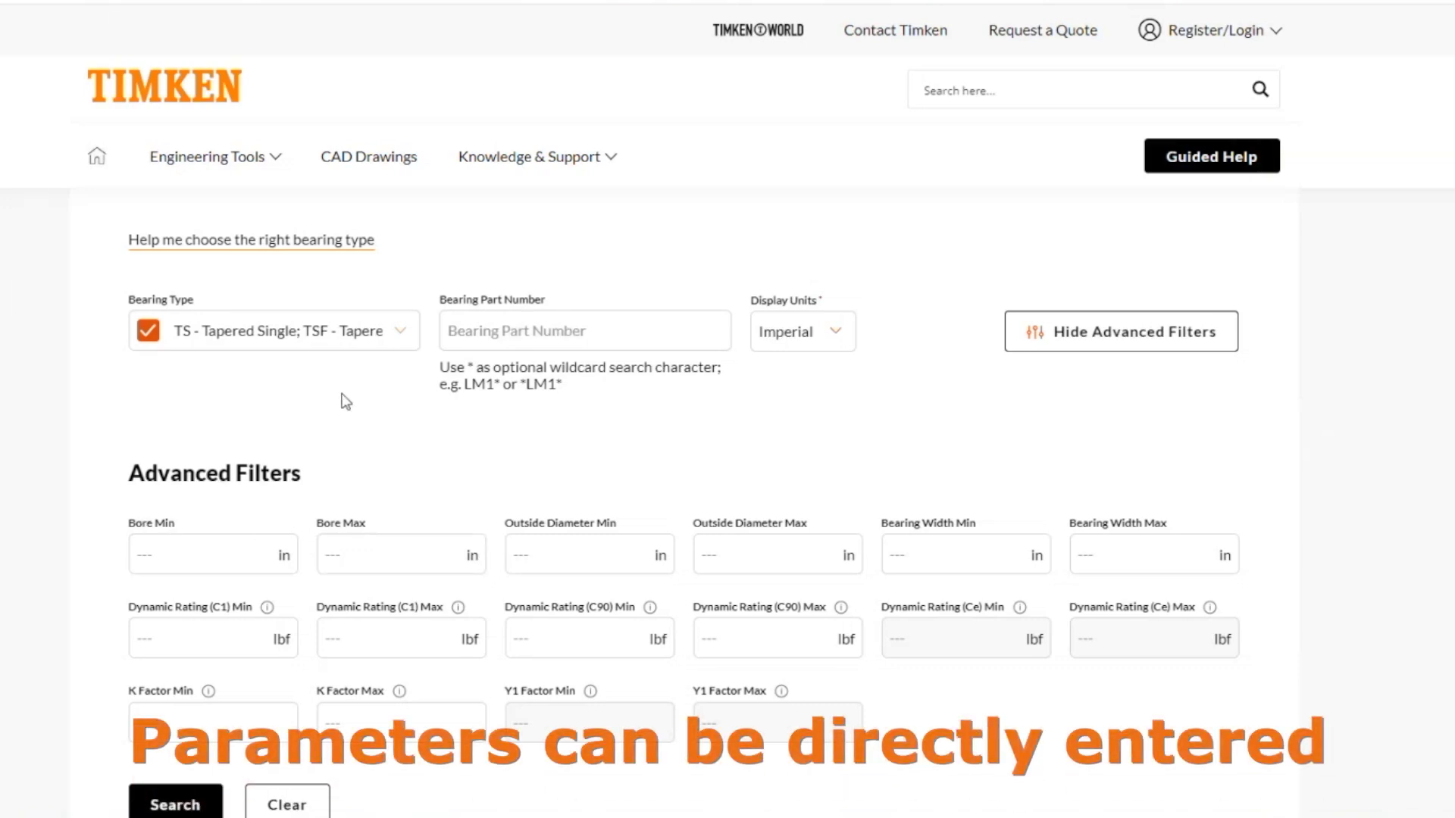
Search with bore .74–.76 in, outside diameter 1.78–1.782 in and width .60–.62 in
click(169, 563)
text(.74)
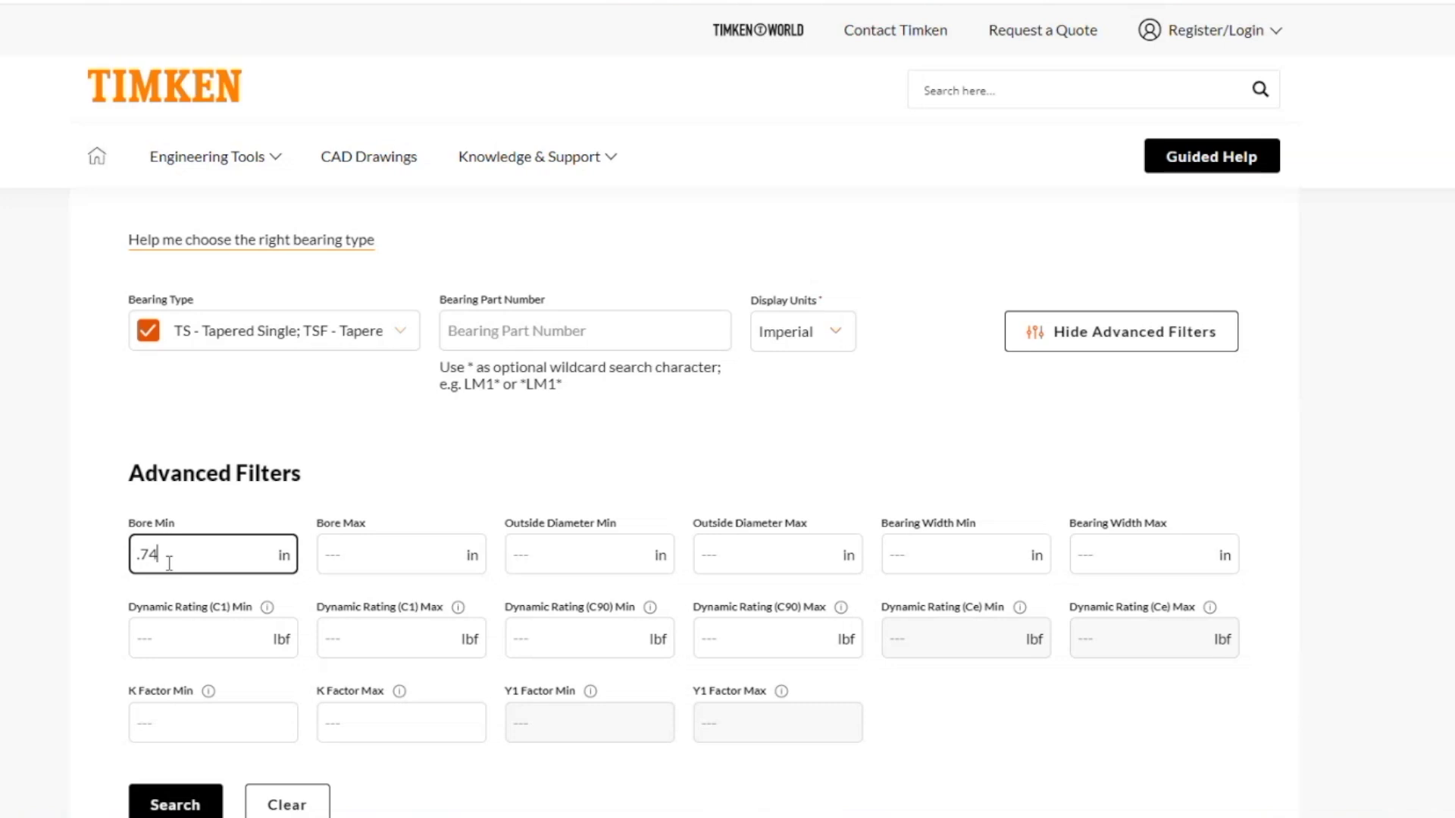
click(370, 560)
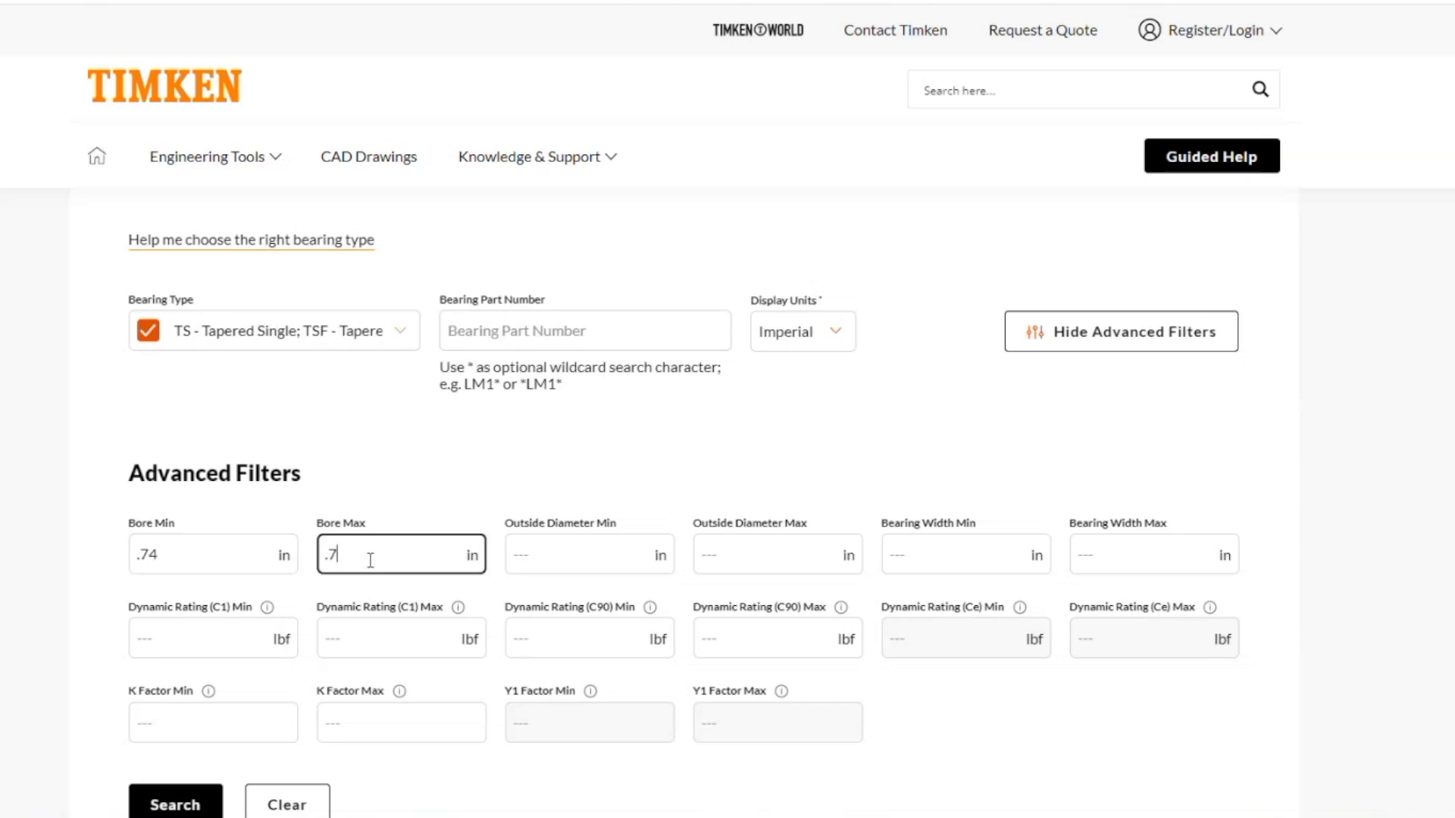
click(585, 546)
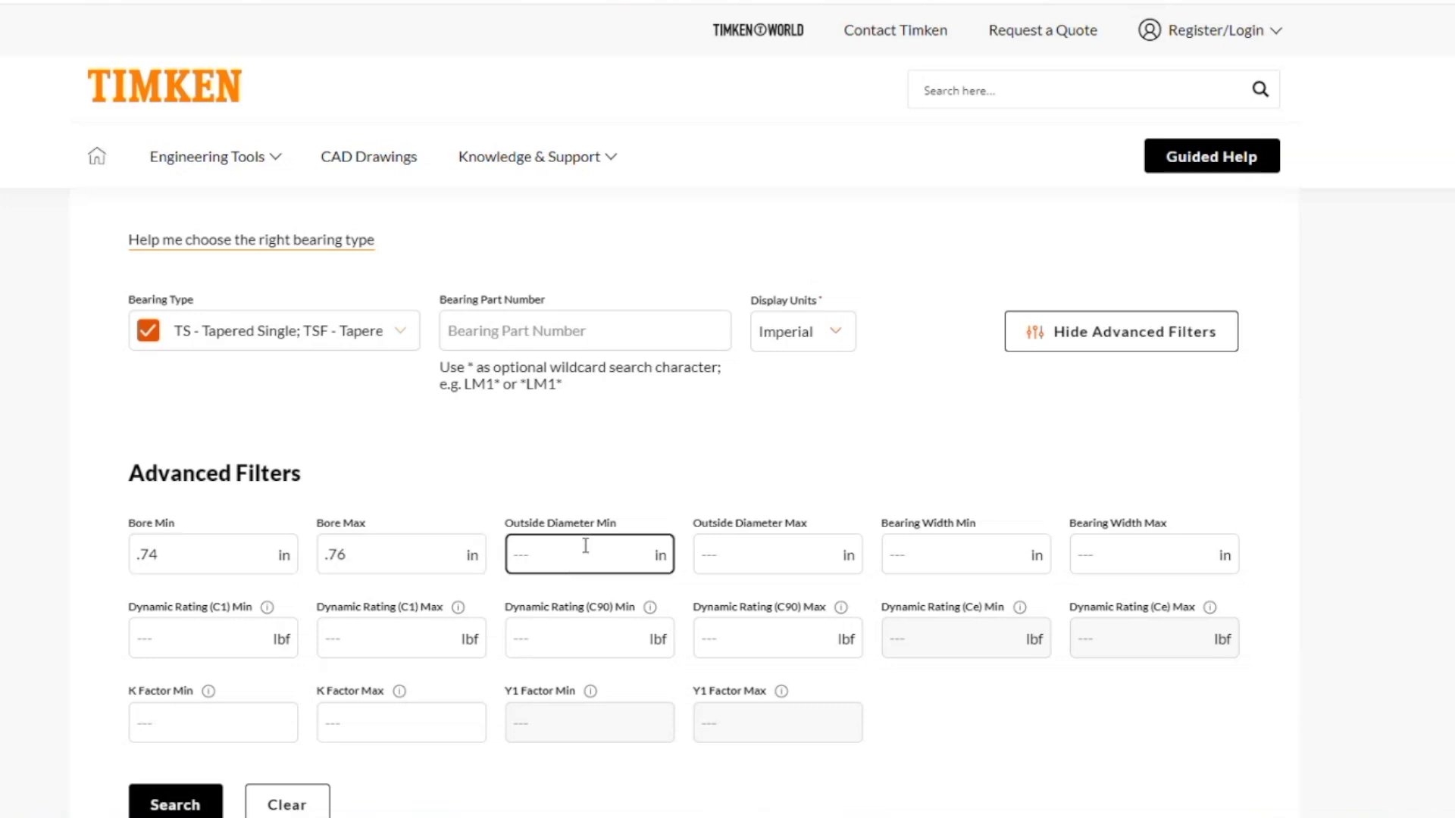
text(1.78)
click(765, 566)
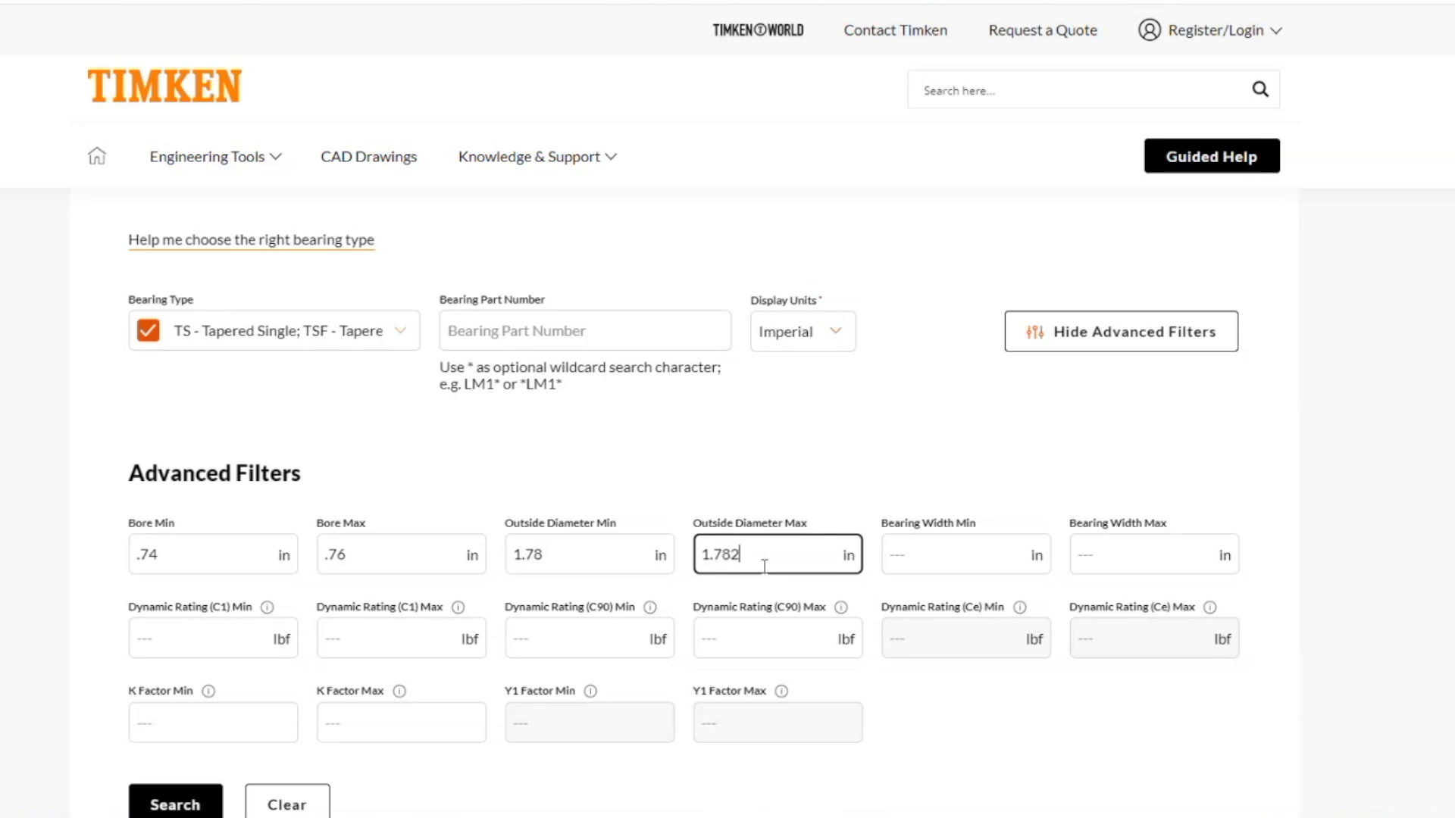
click(968, 561)
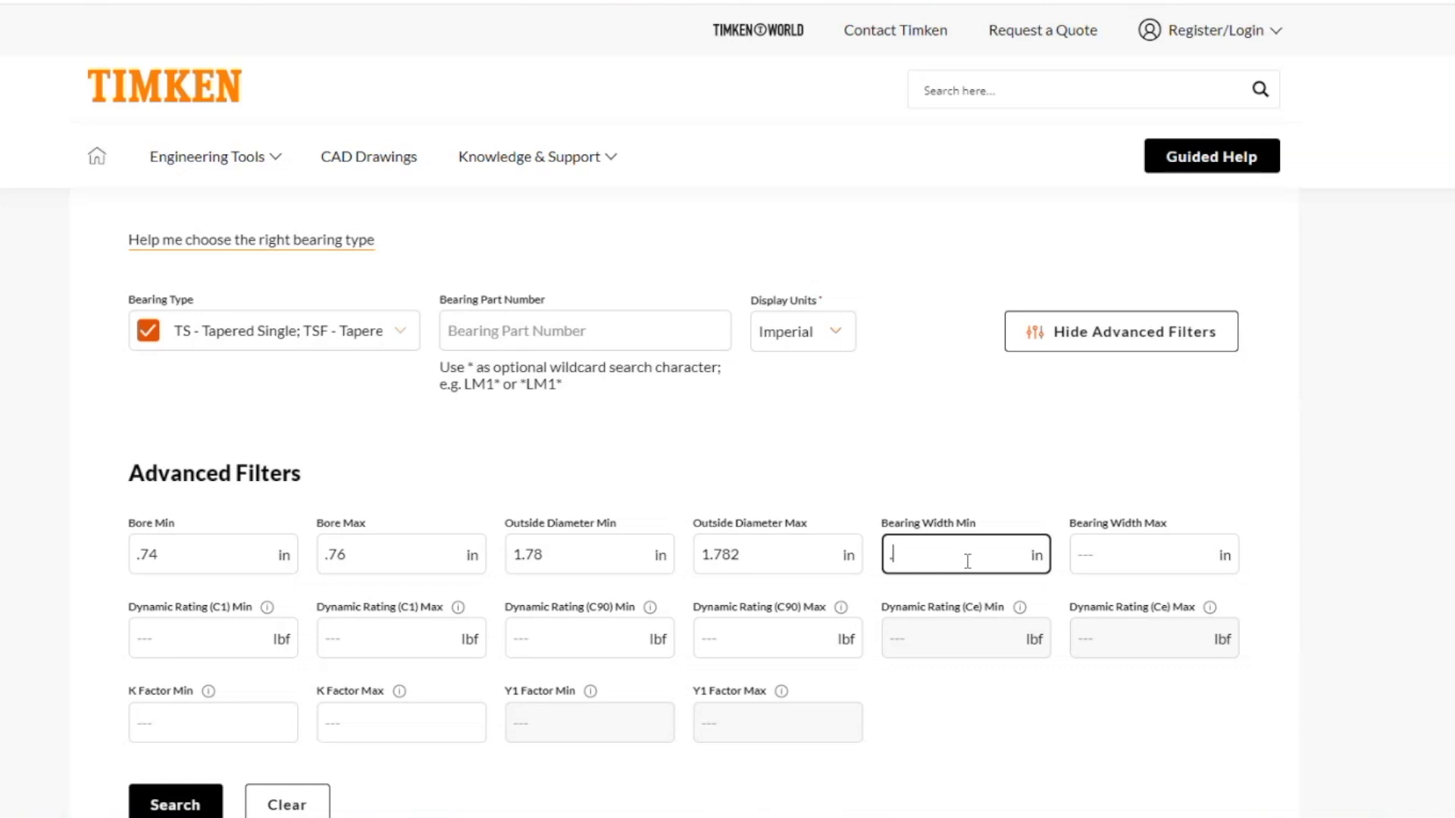
click(1137, 546)
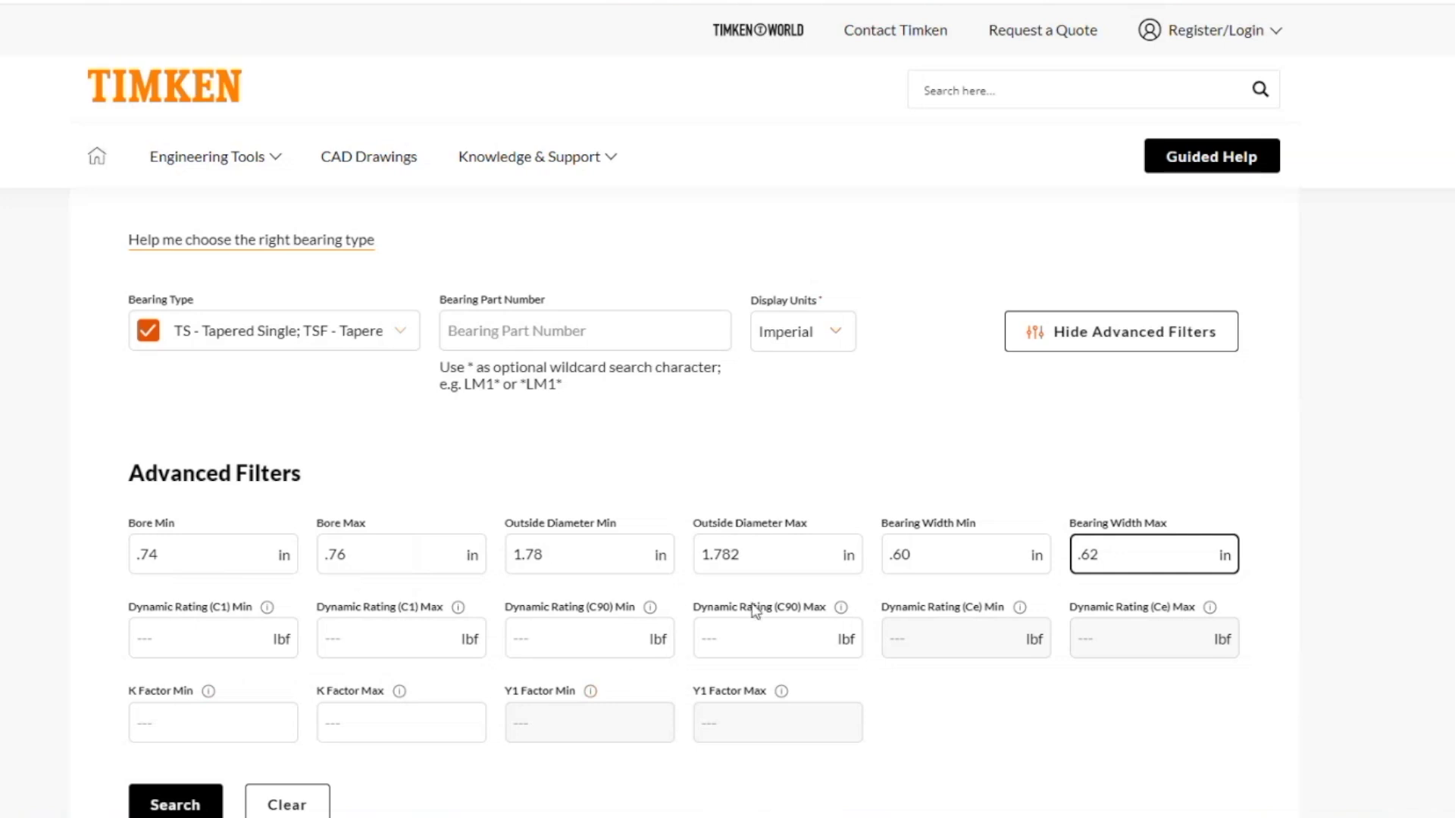
click(184, 808)
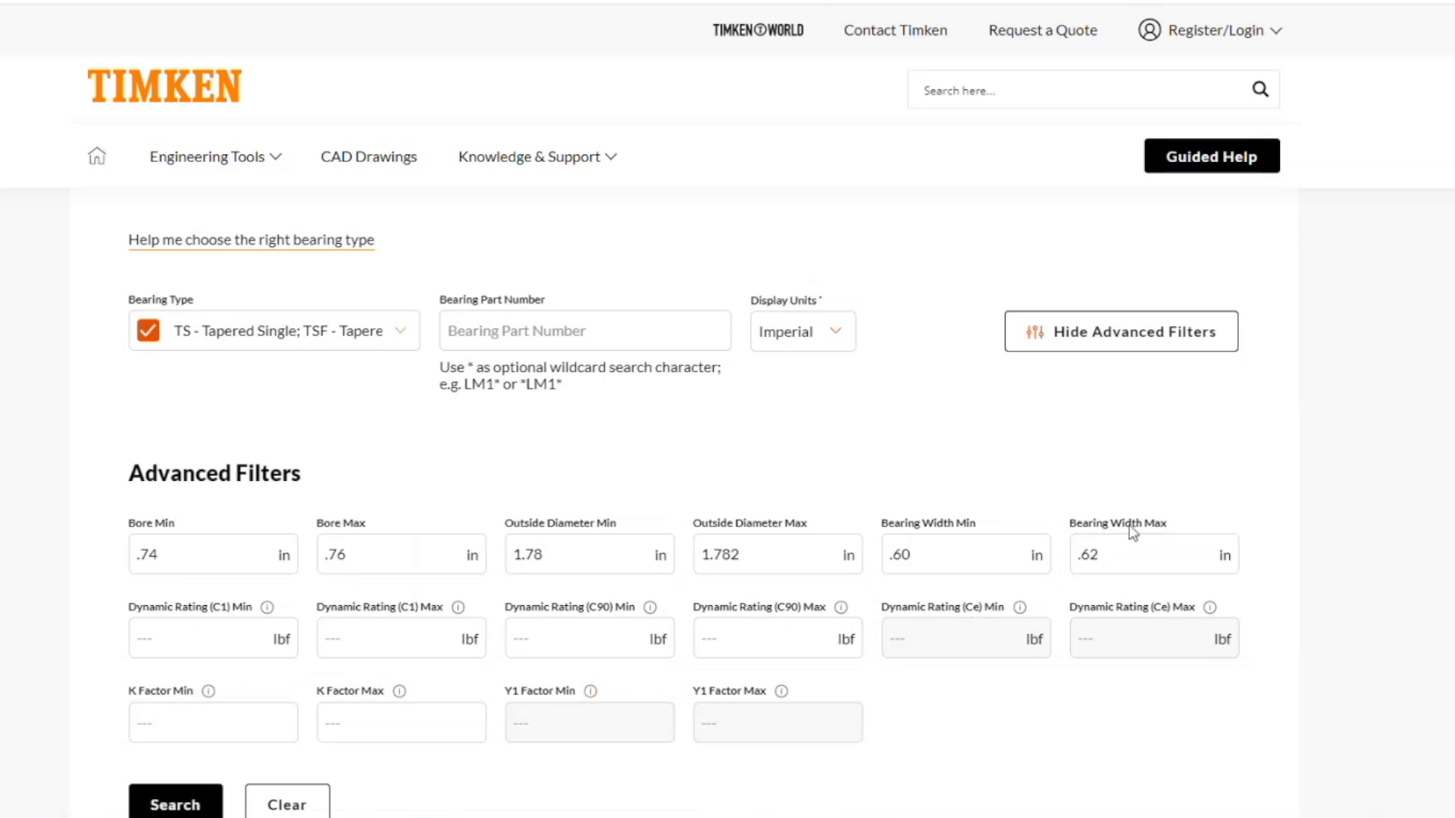
scroll(1237, 471, down, 1)
Open the View Details page for bearing LM11949 / LM11910 from the results
mouse_move(1238, 471)
mouse_down()
mouse_move(1234, 516)
mouse_move(1242, 455)
mouse_up()
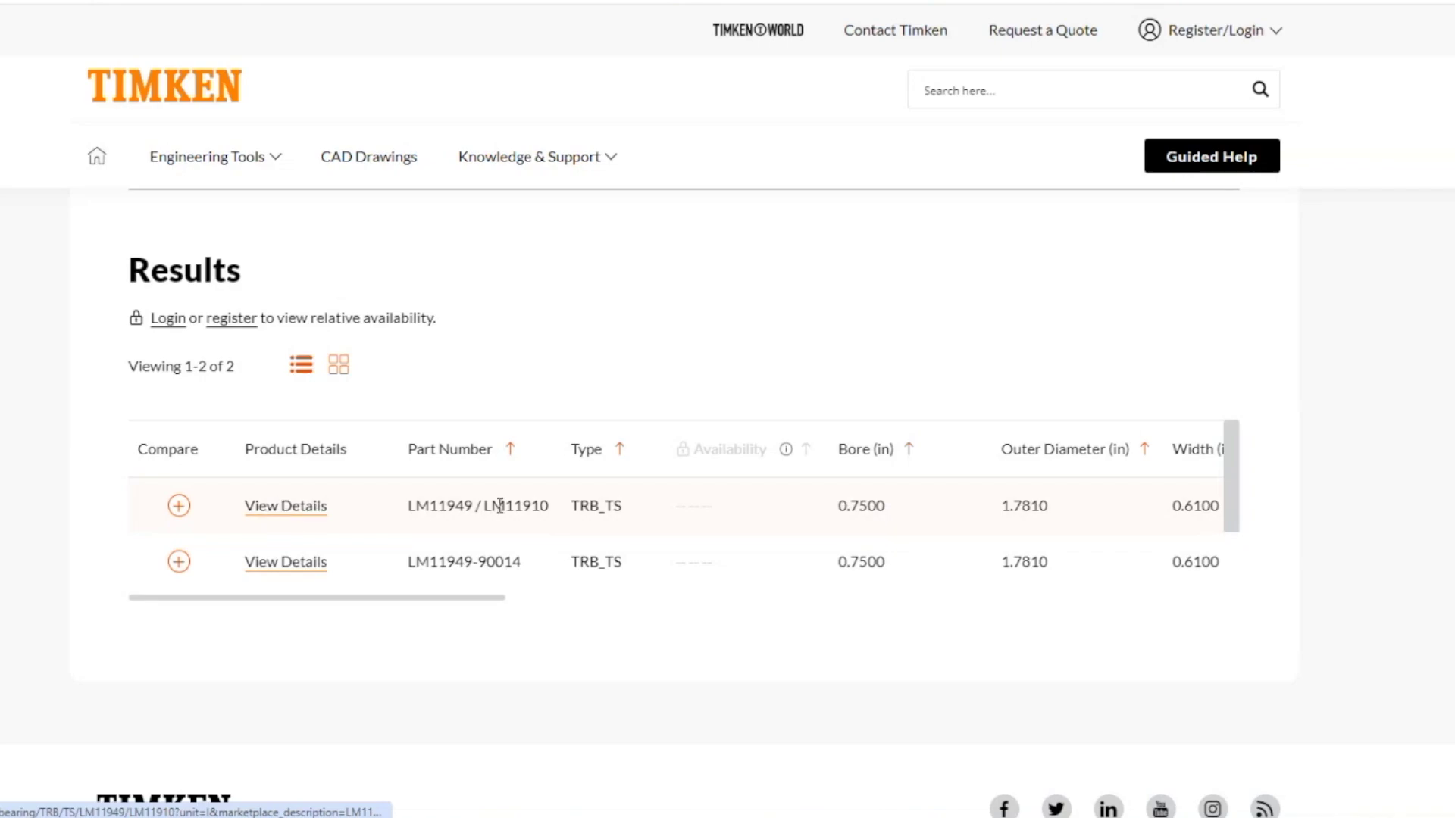
click(286, 509)
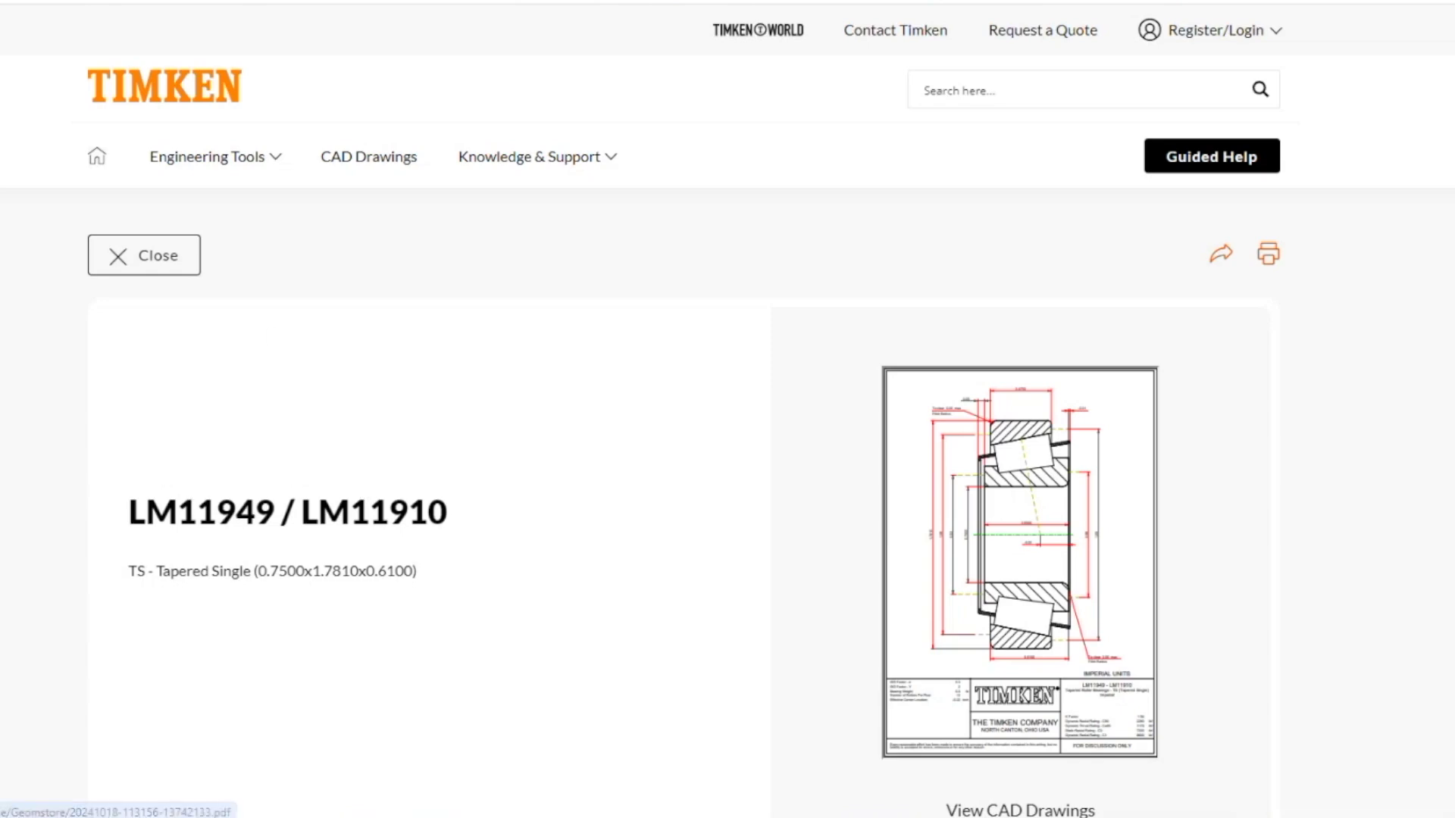
scroll(533, 585, down, 4)
scroll(533, 585, down, 2)
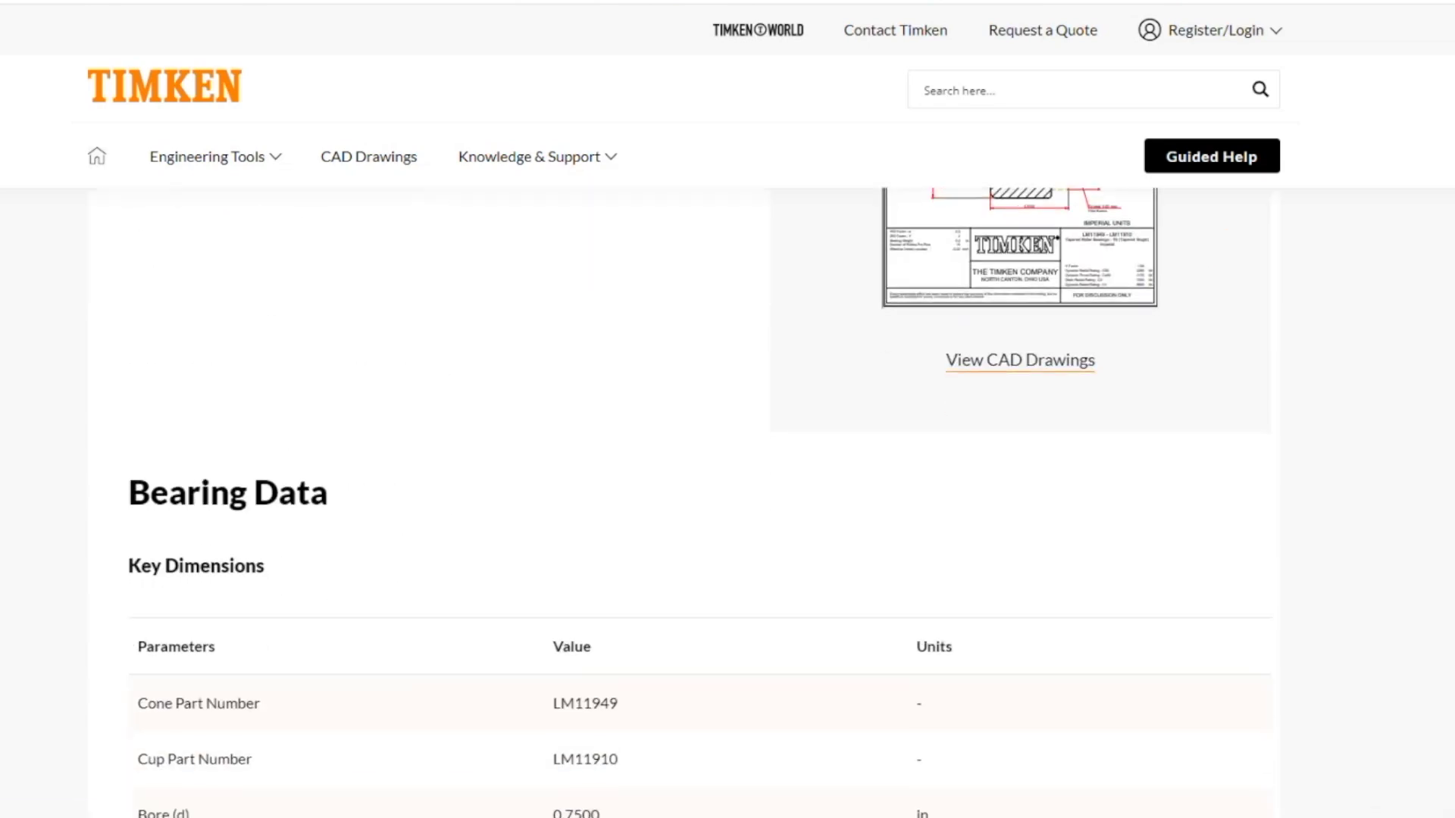
scroll(533, 585, up, 5)
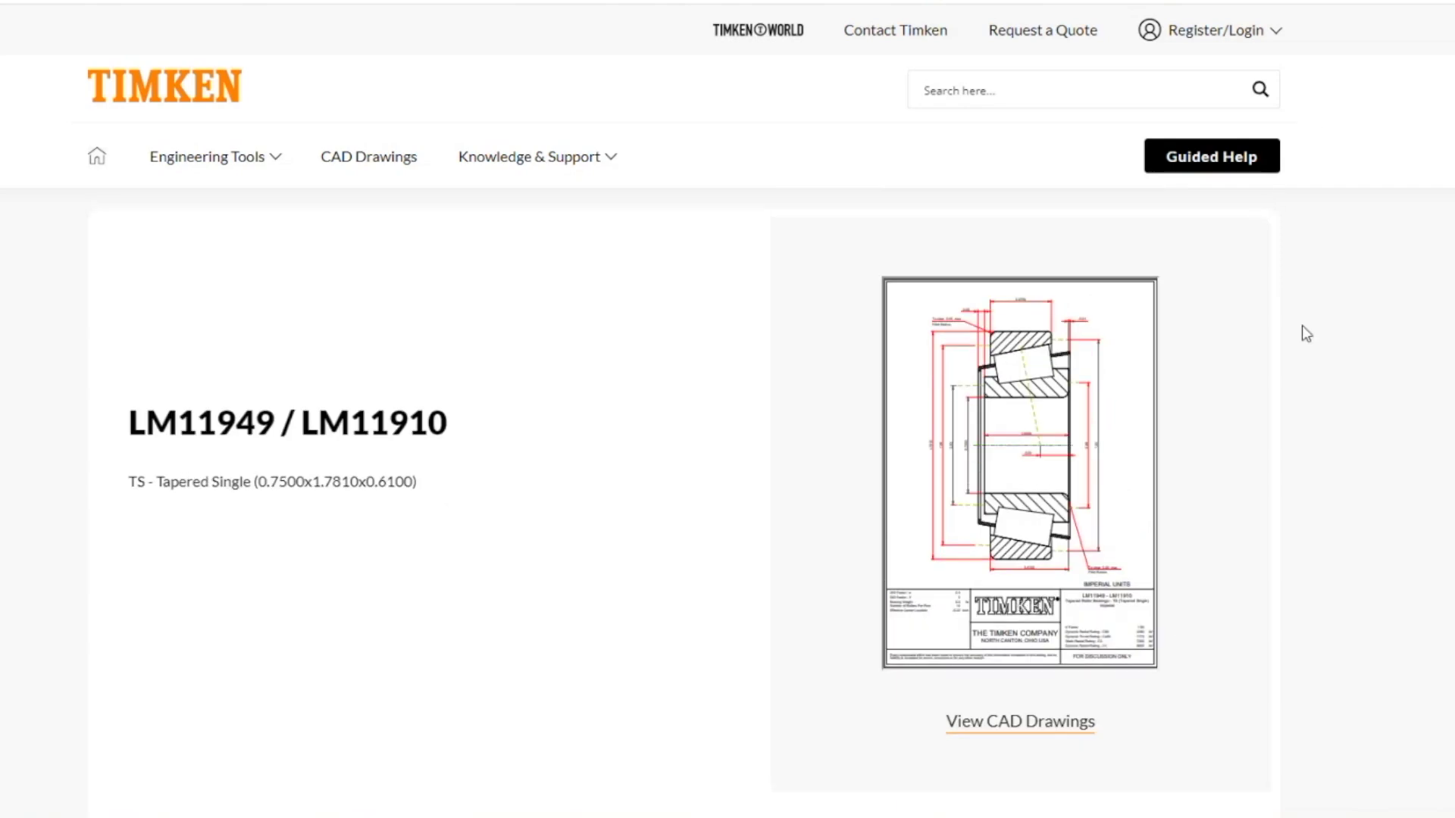
click(1009, 564)
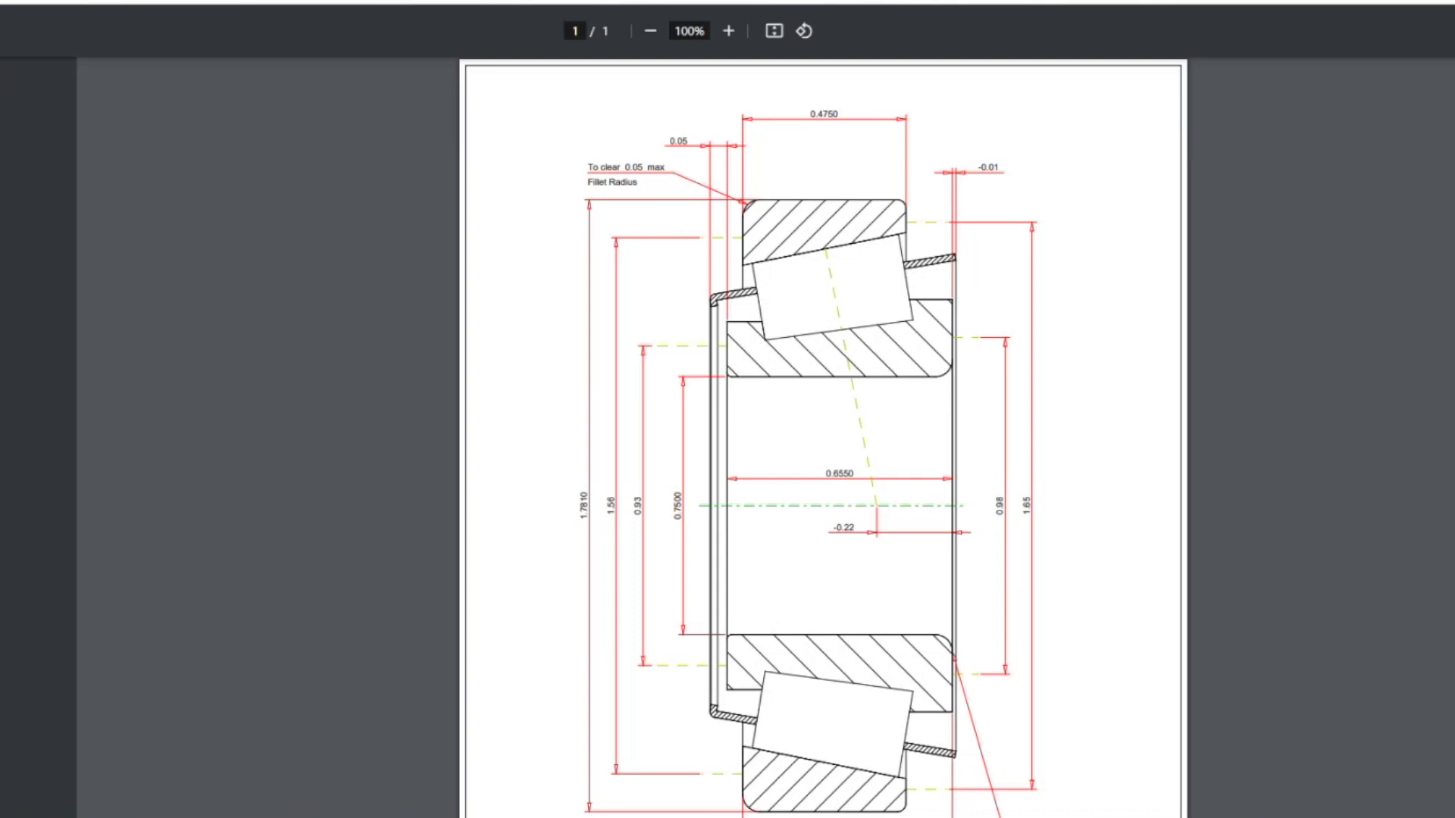
scroll(823, 440, down, 3)
scroll(823, 440, down, 1)
scroll(824, 440, up, 4)
key(ctrl+w)
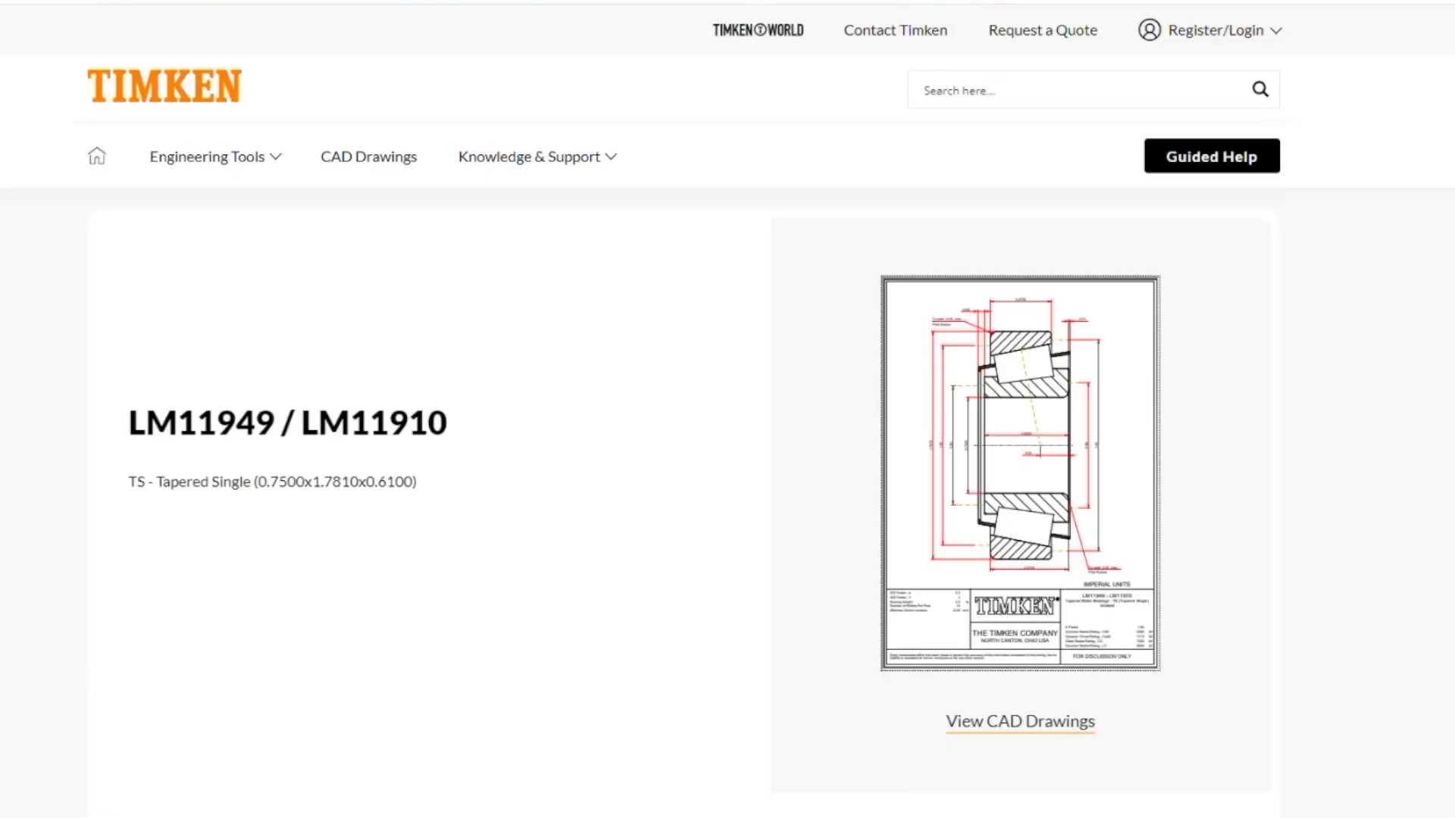
scroll(728, 500, down, 8)
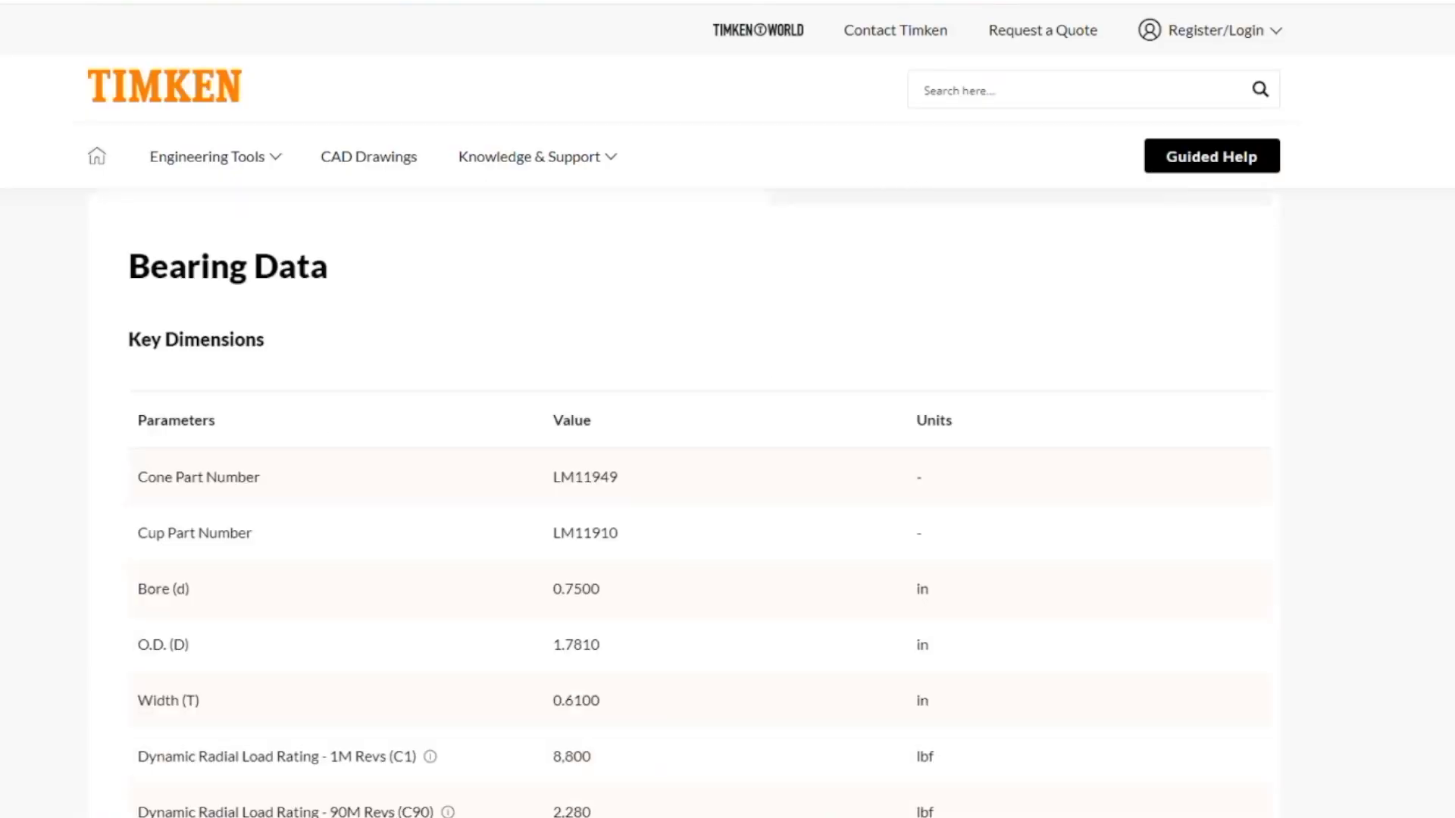
scroll(698, 503, down, 2)
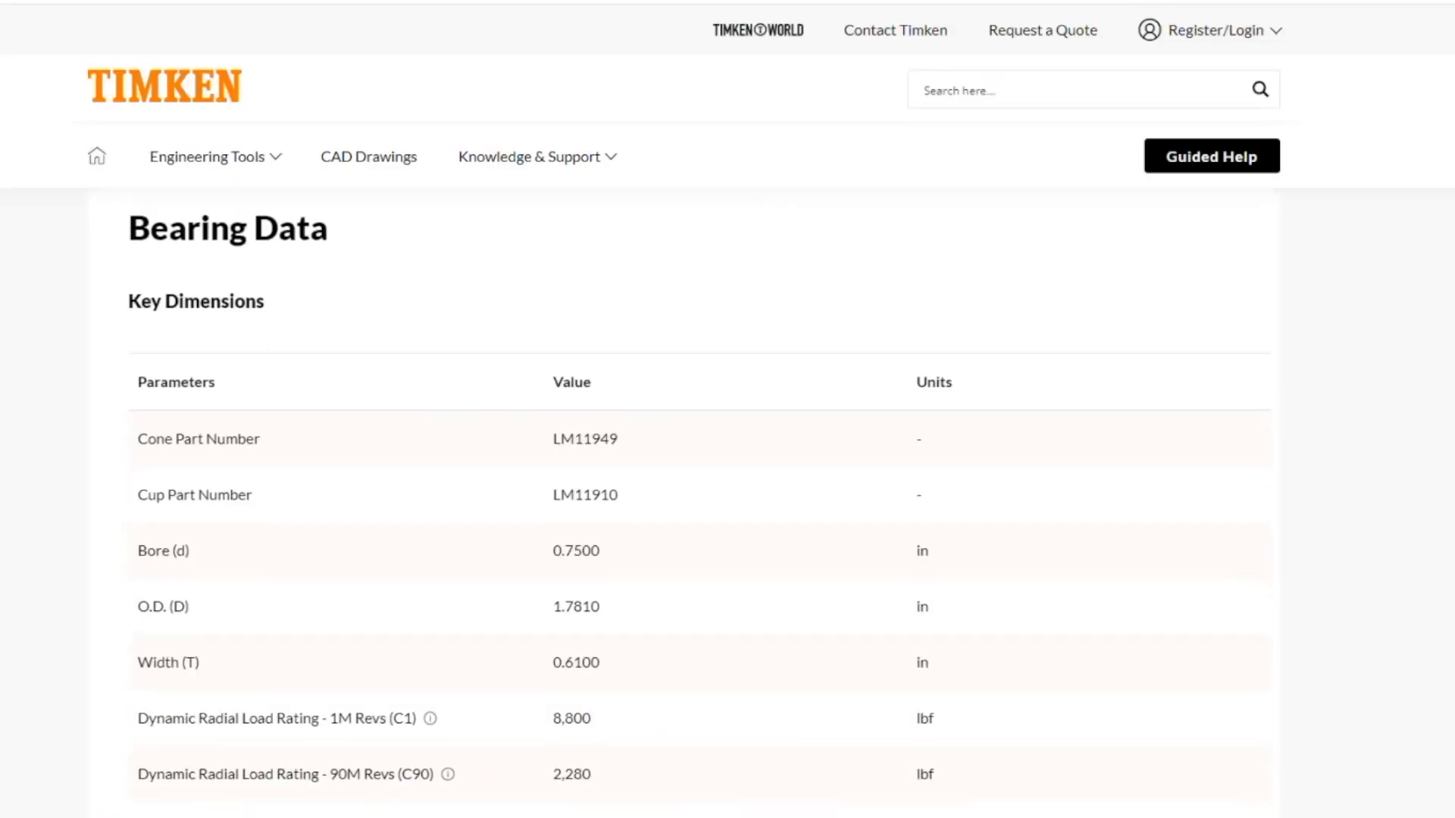
scroll(699, 504, down, 2)
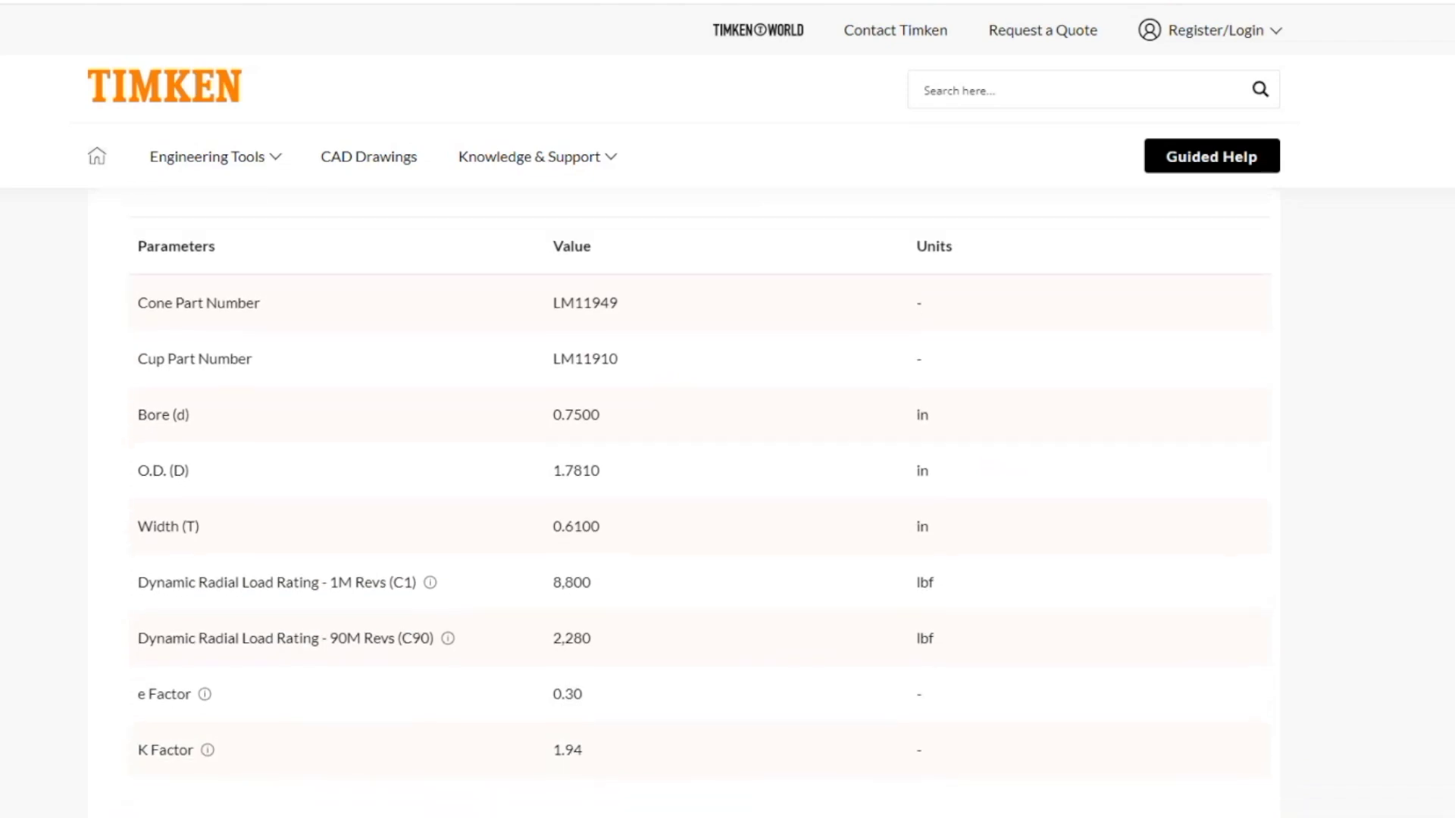
scroll(703, 500, down, 3)
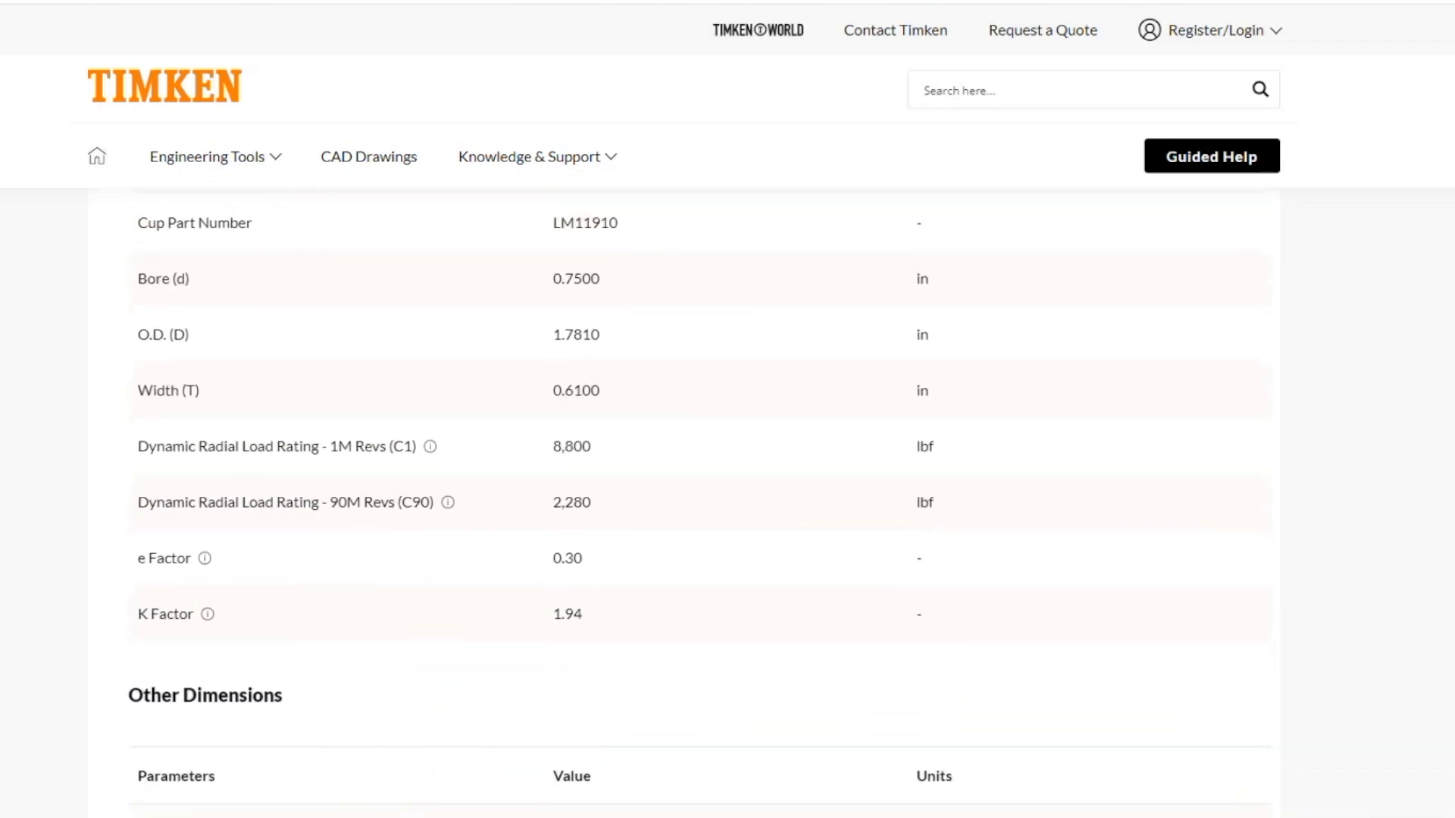
scroll(703, 501, down, 4)
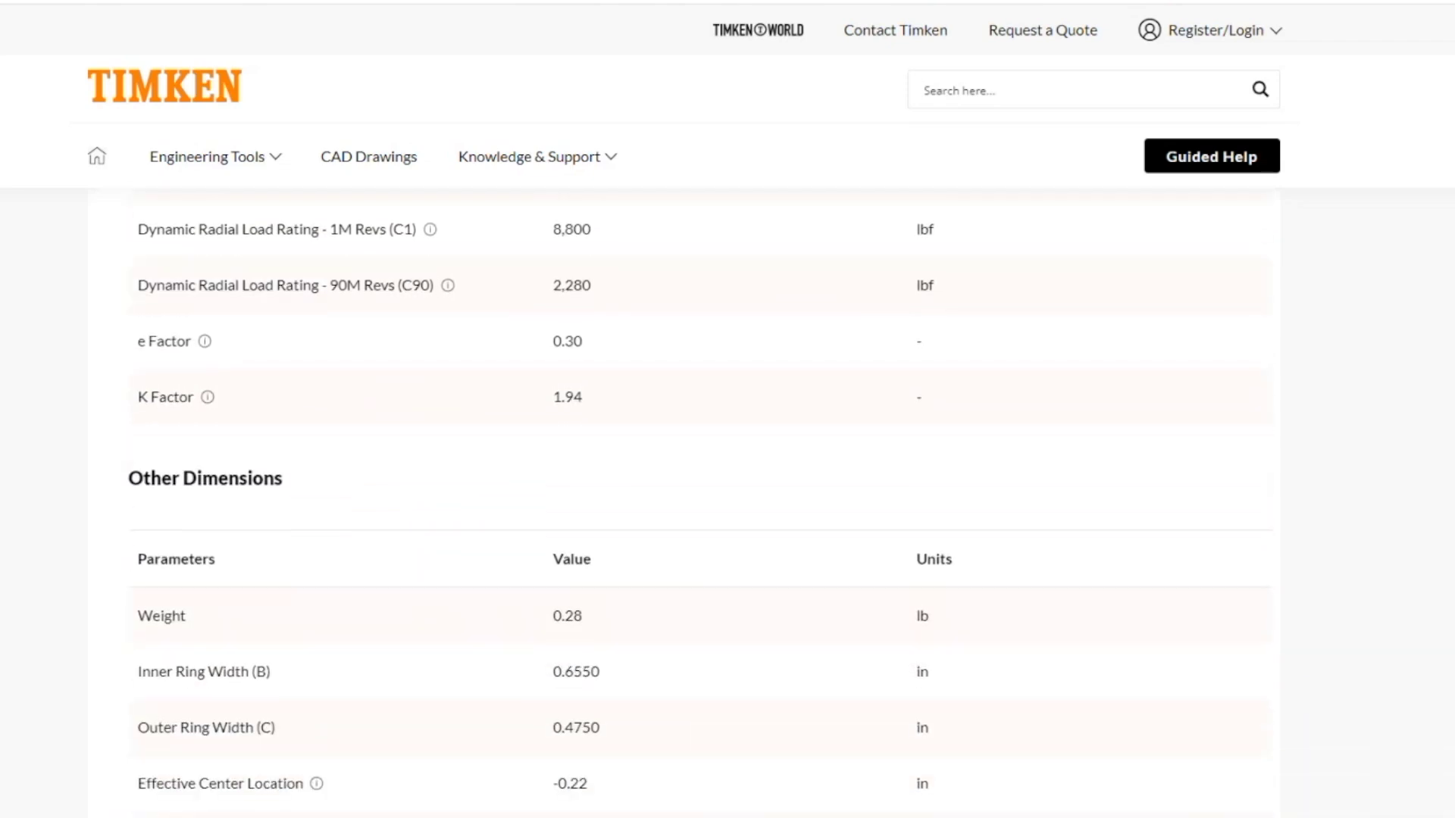
scroll(703, 500, down, 1)
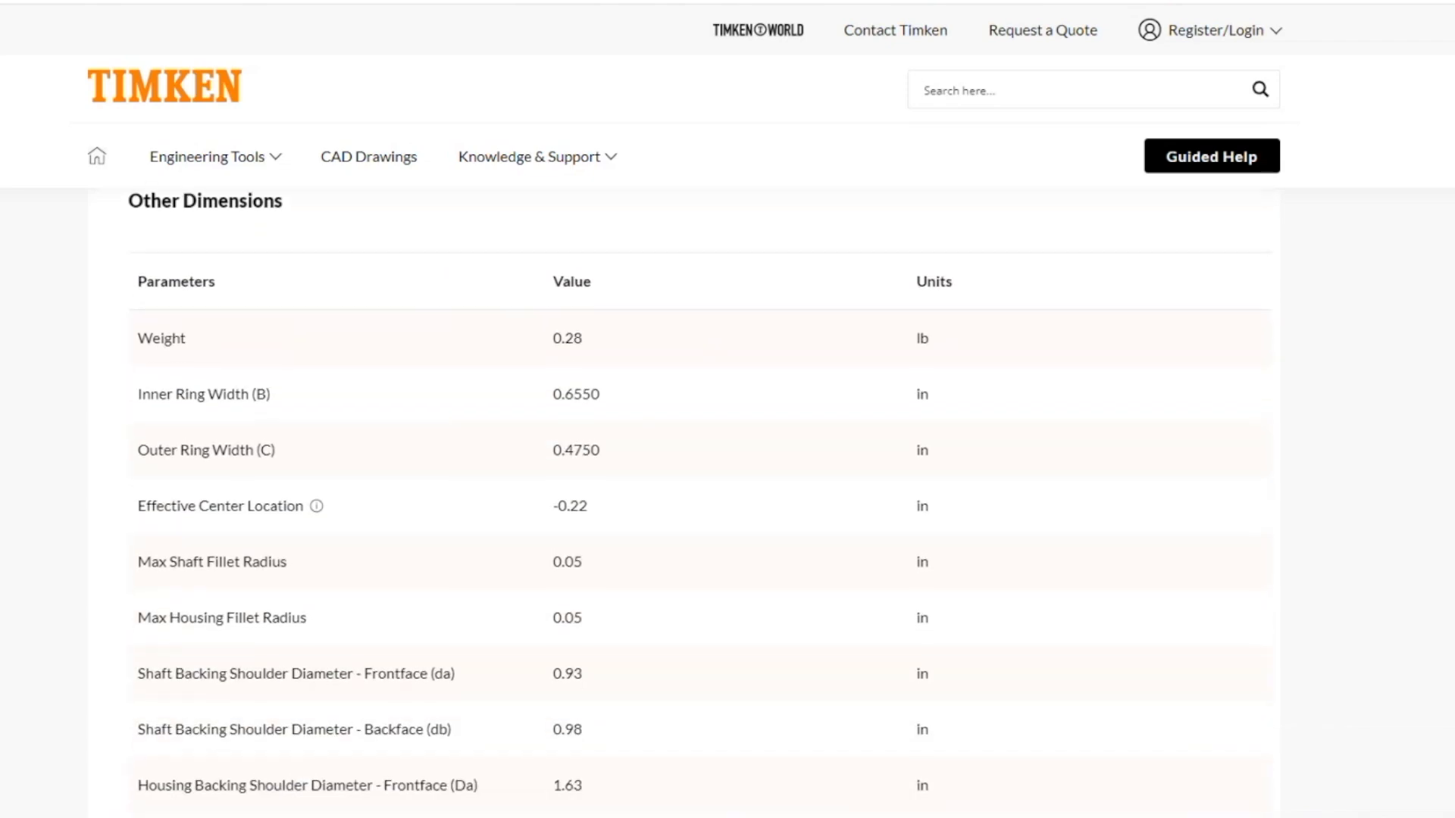
scroll(703, 500, down, 3)
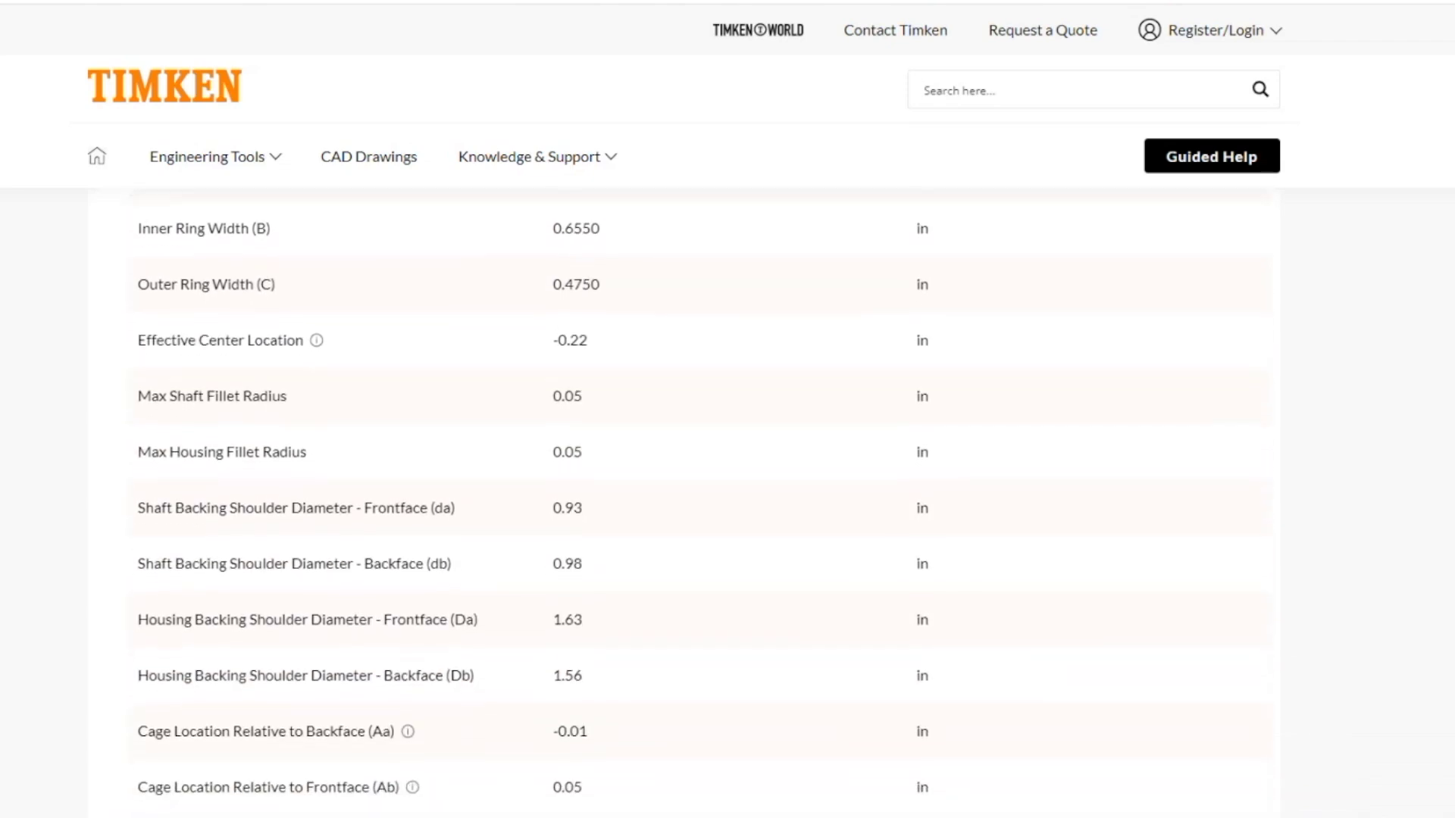
scroll(703, 500, down, 3)
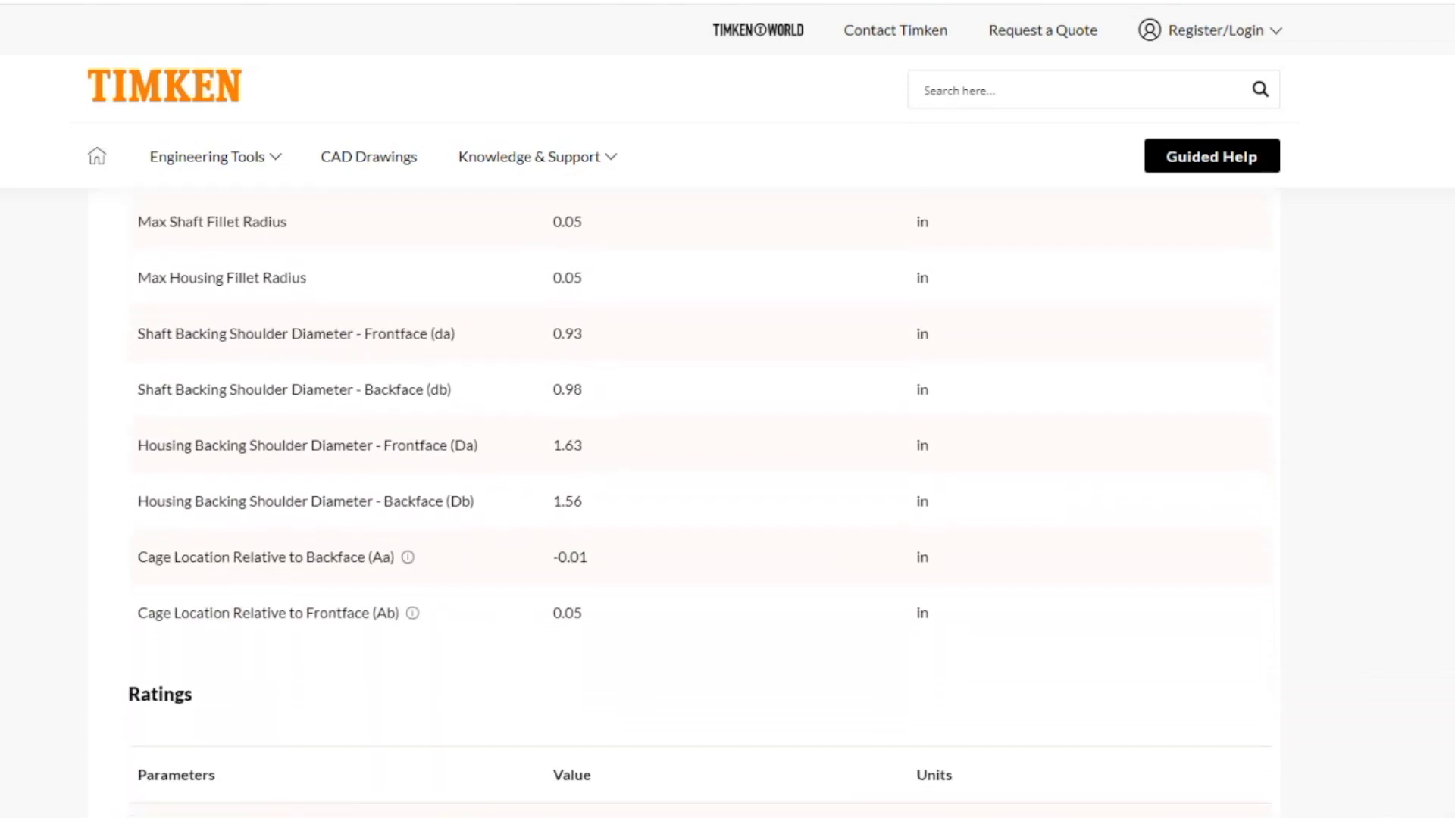
scroll(703, 500, down, 3)
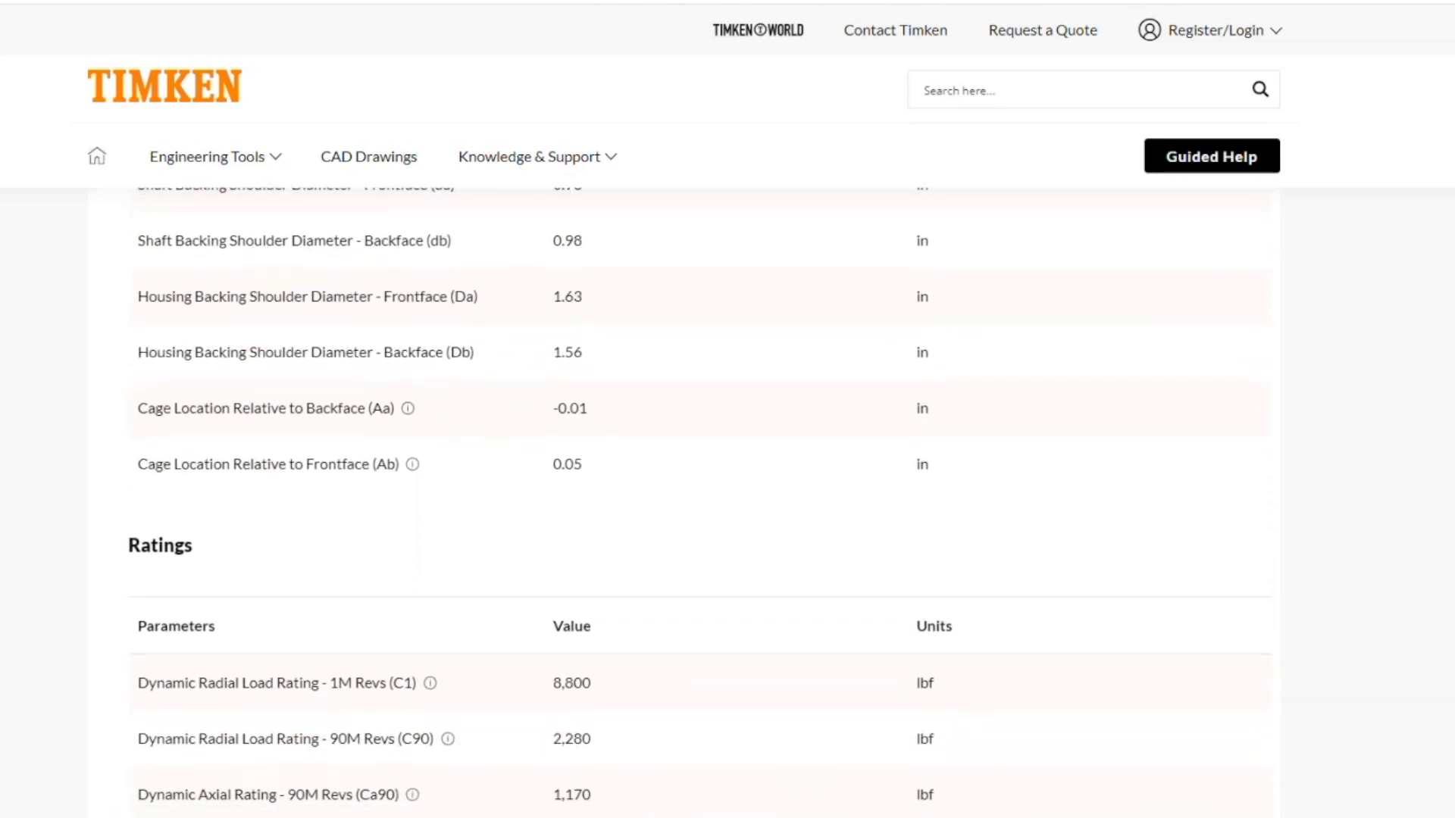
scroll(703, 500, down, 4)
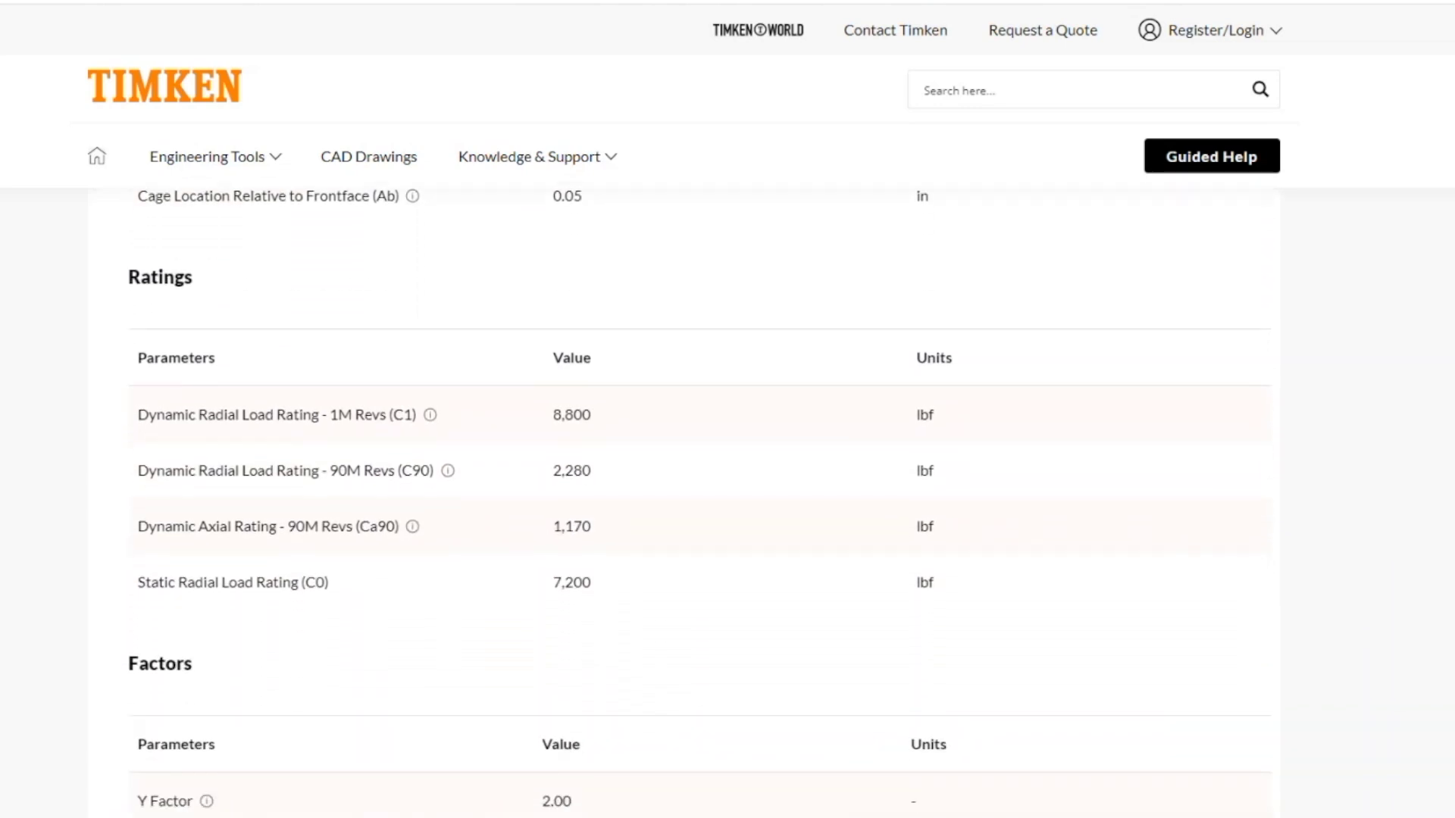
scroll(703, 500, down, 4)
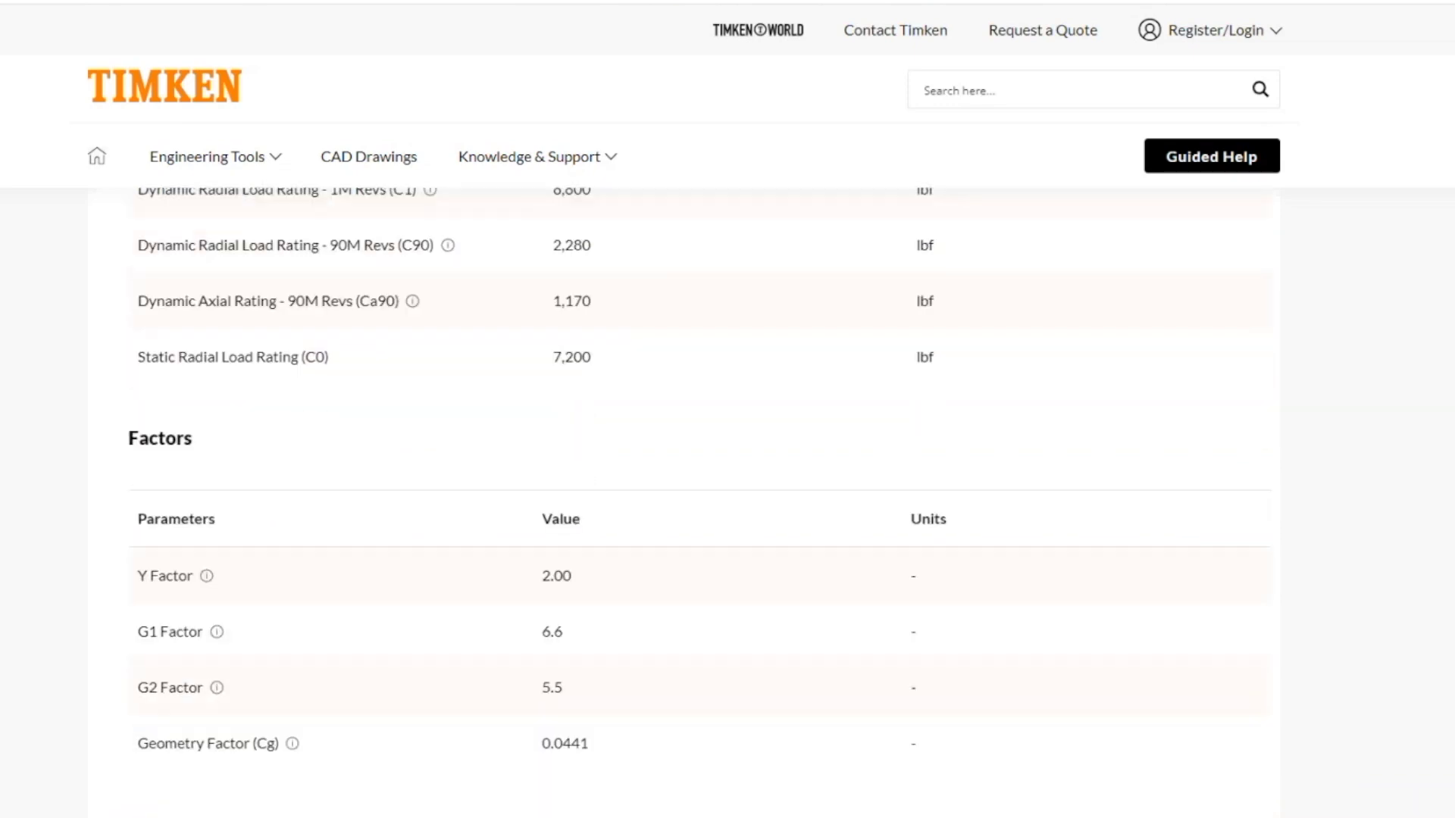
scroll(703, 500, down, 2)
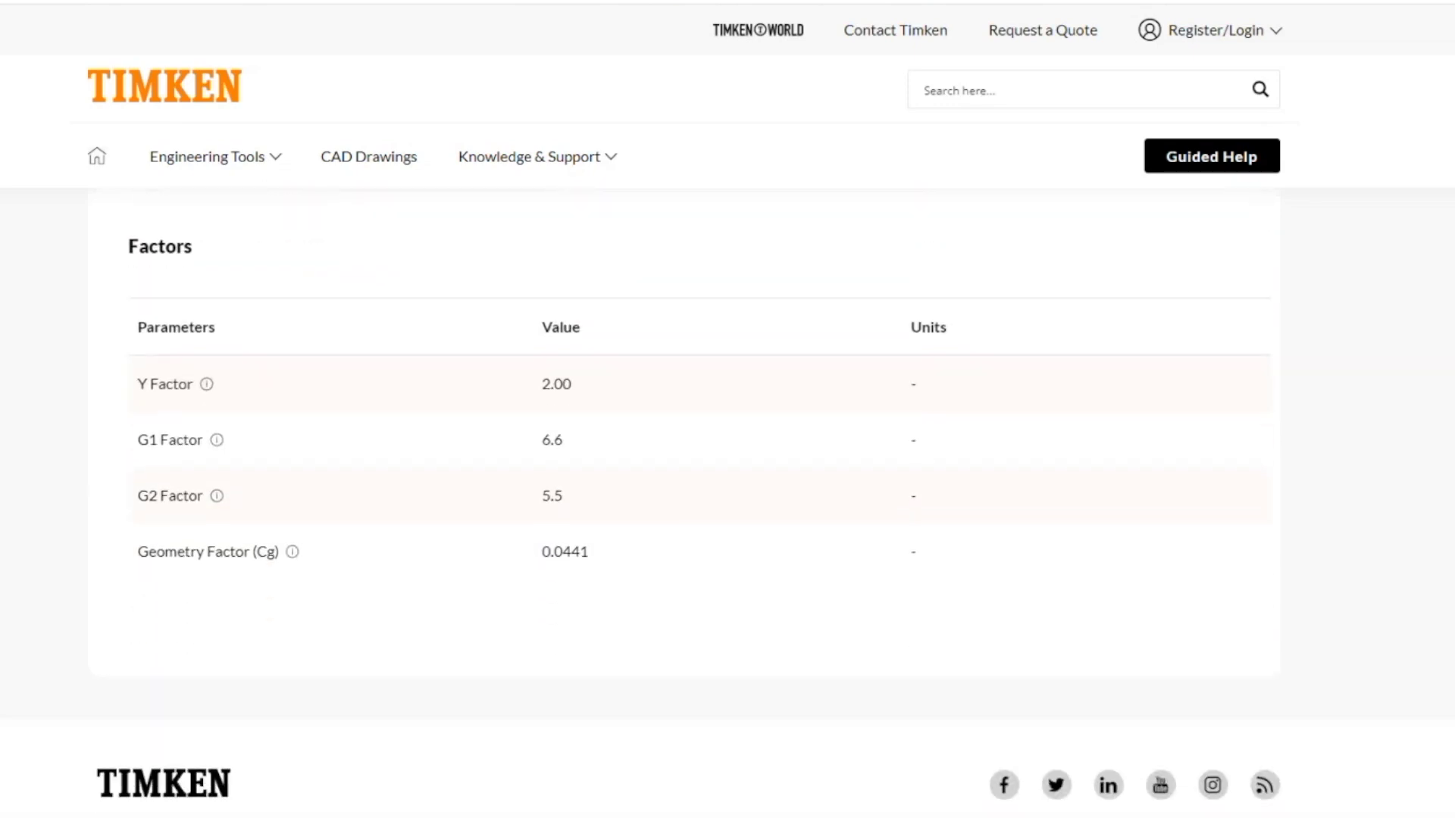
scroll(704, 500, up, 20)
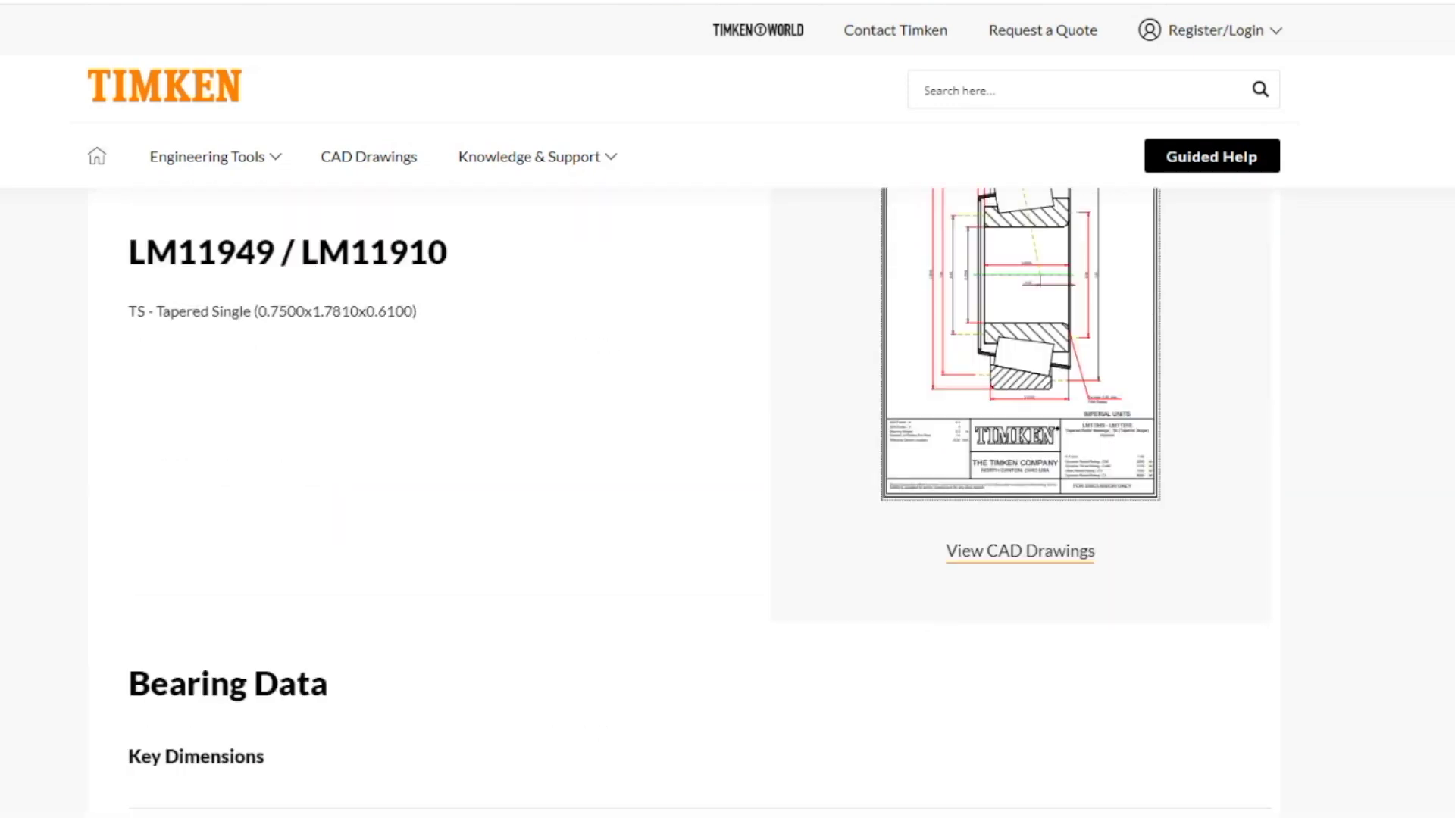
scroll(703, 500, up, 2)
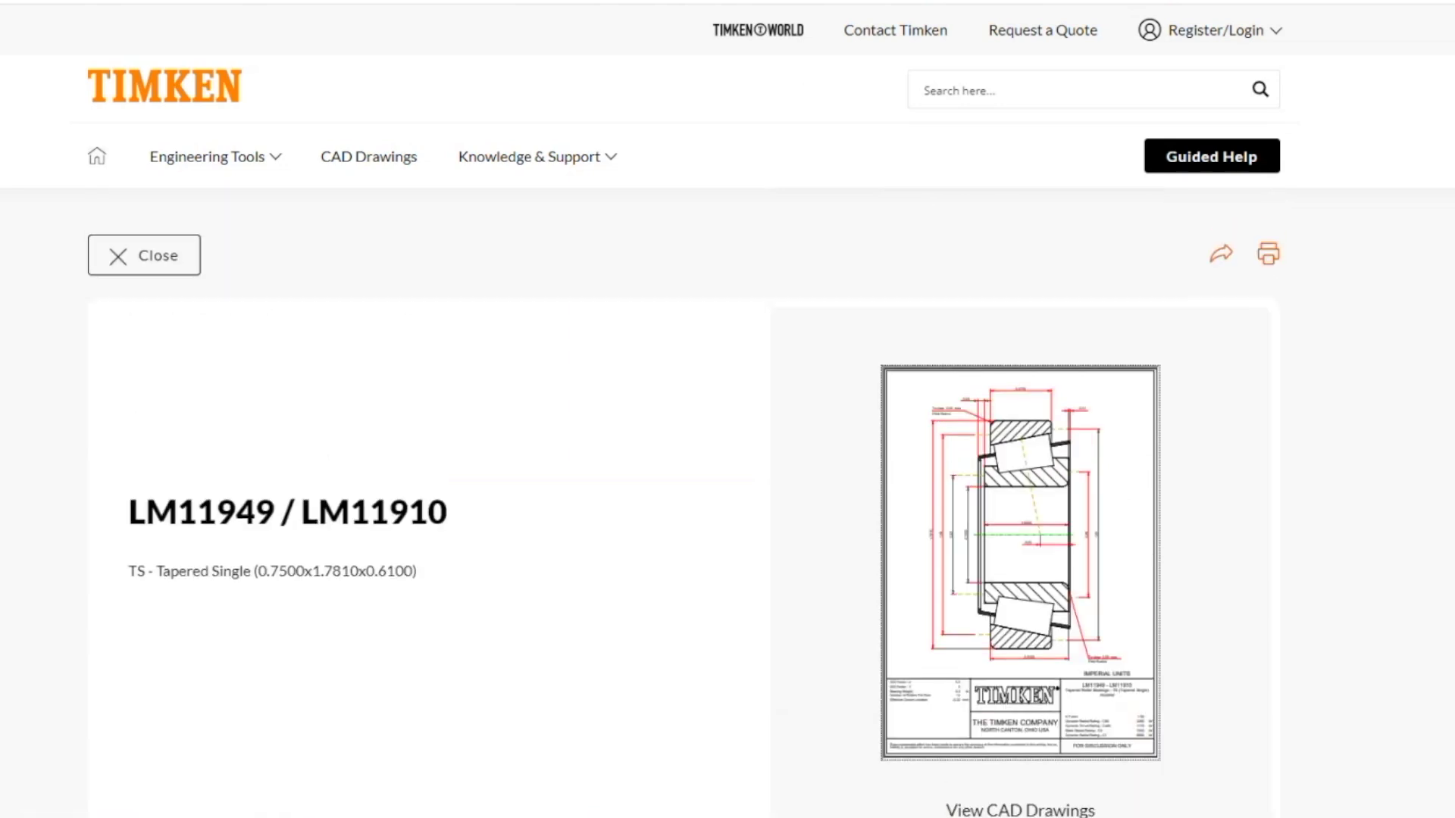
Close the product details and clear all search filters
key(Escape)
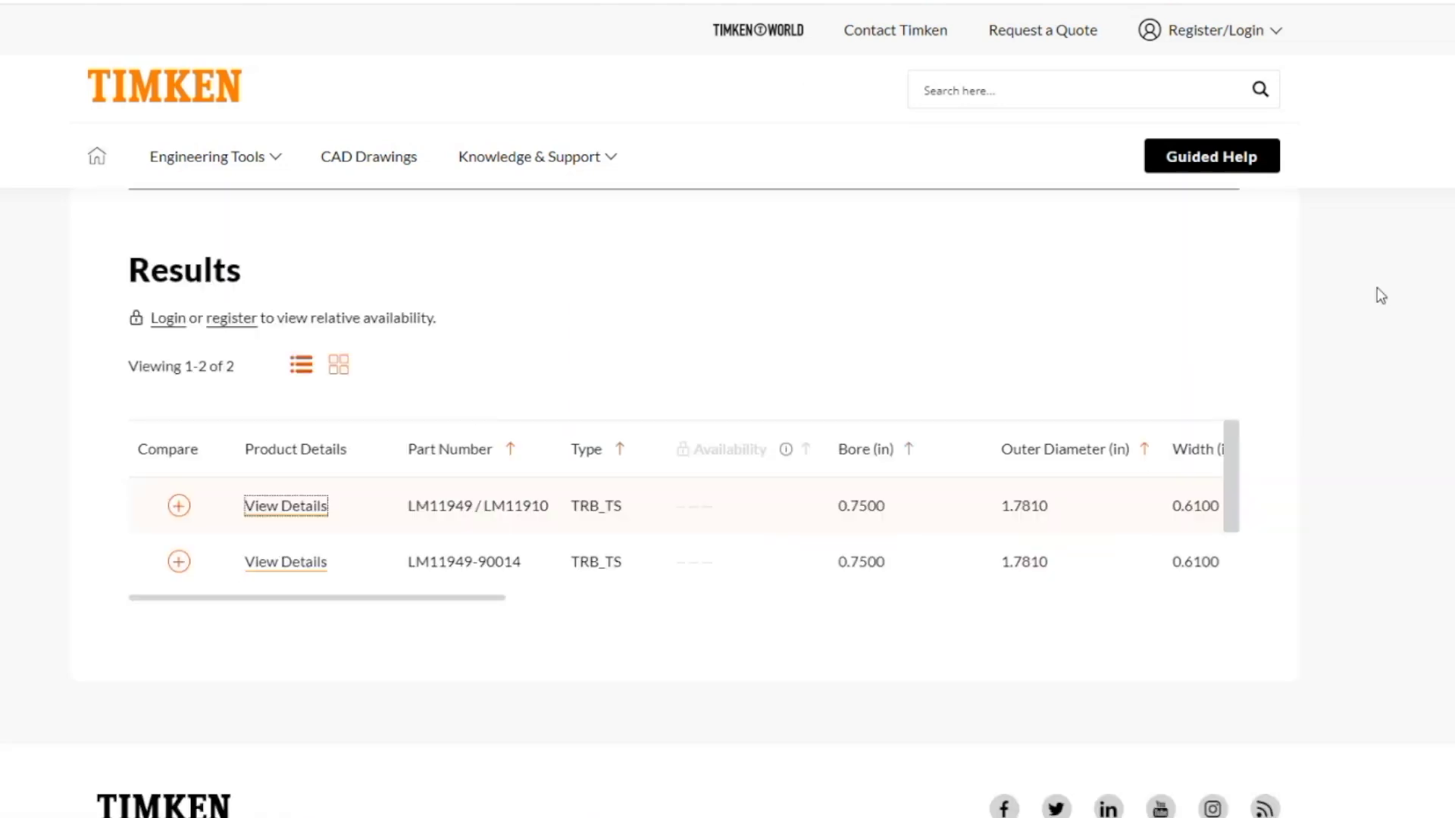
scroll(689, 503, up, 7)
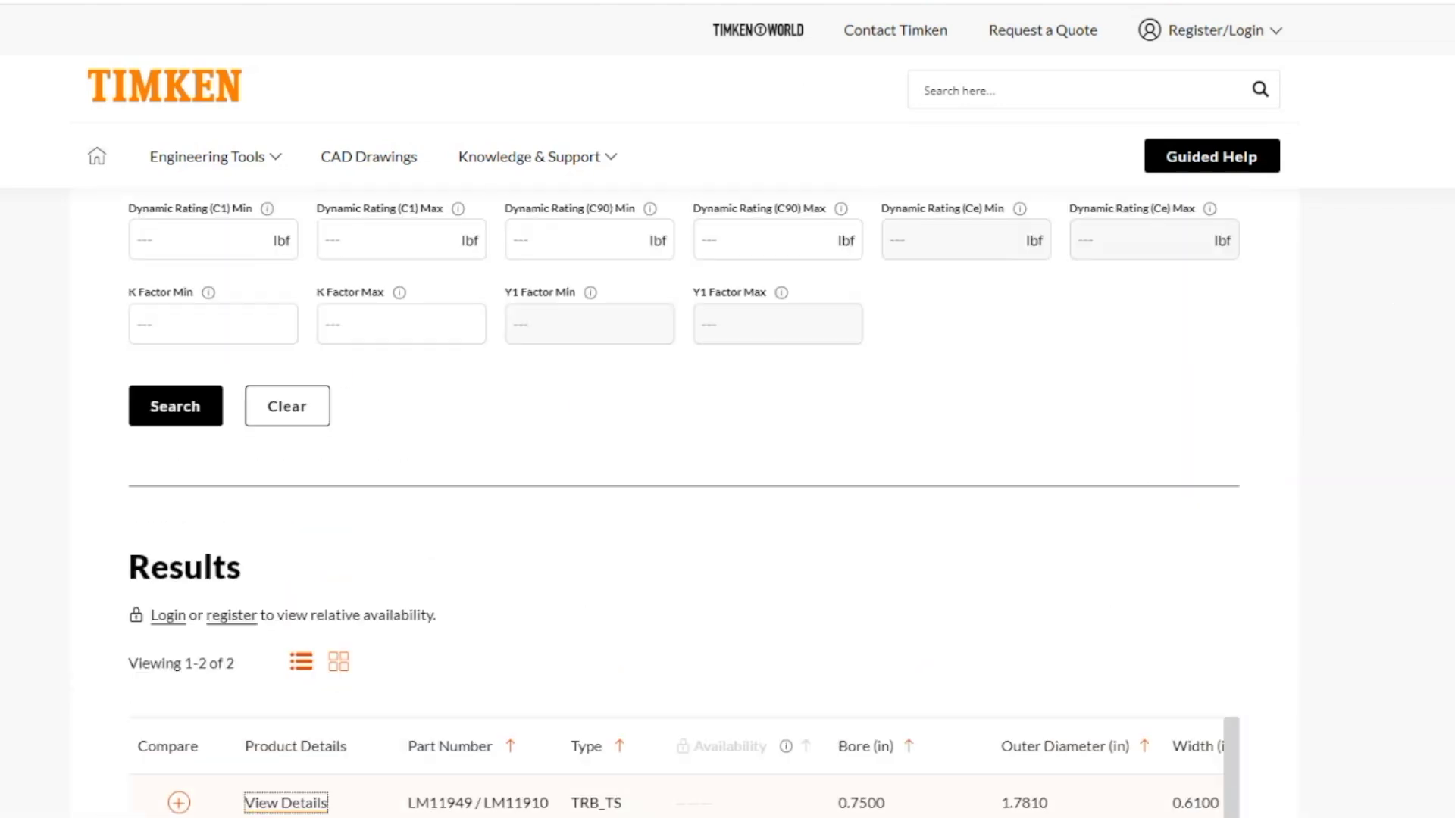
scroll(684, 503, up, 1)
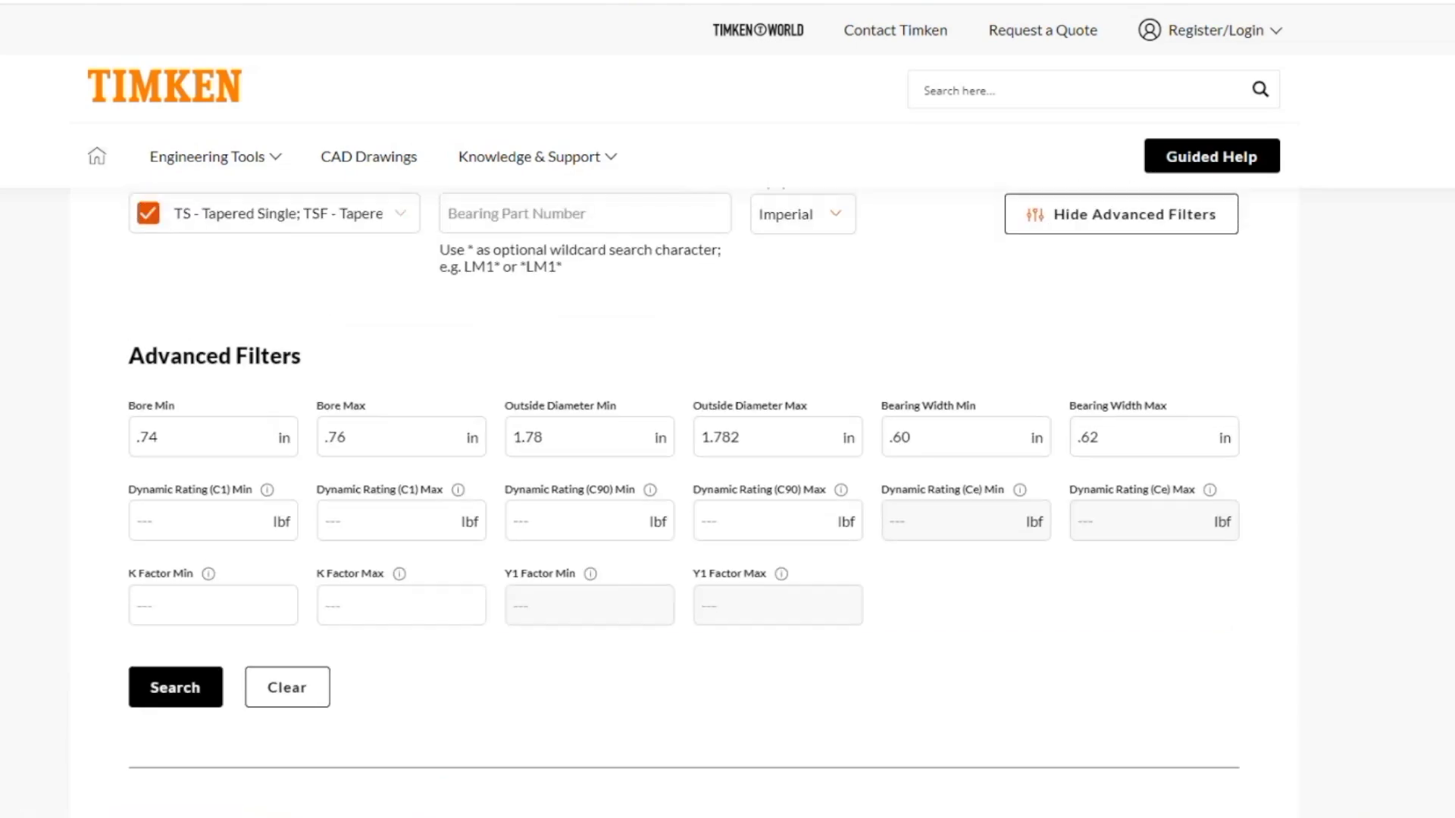
click(285, 729)
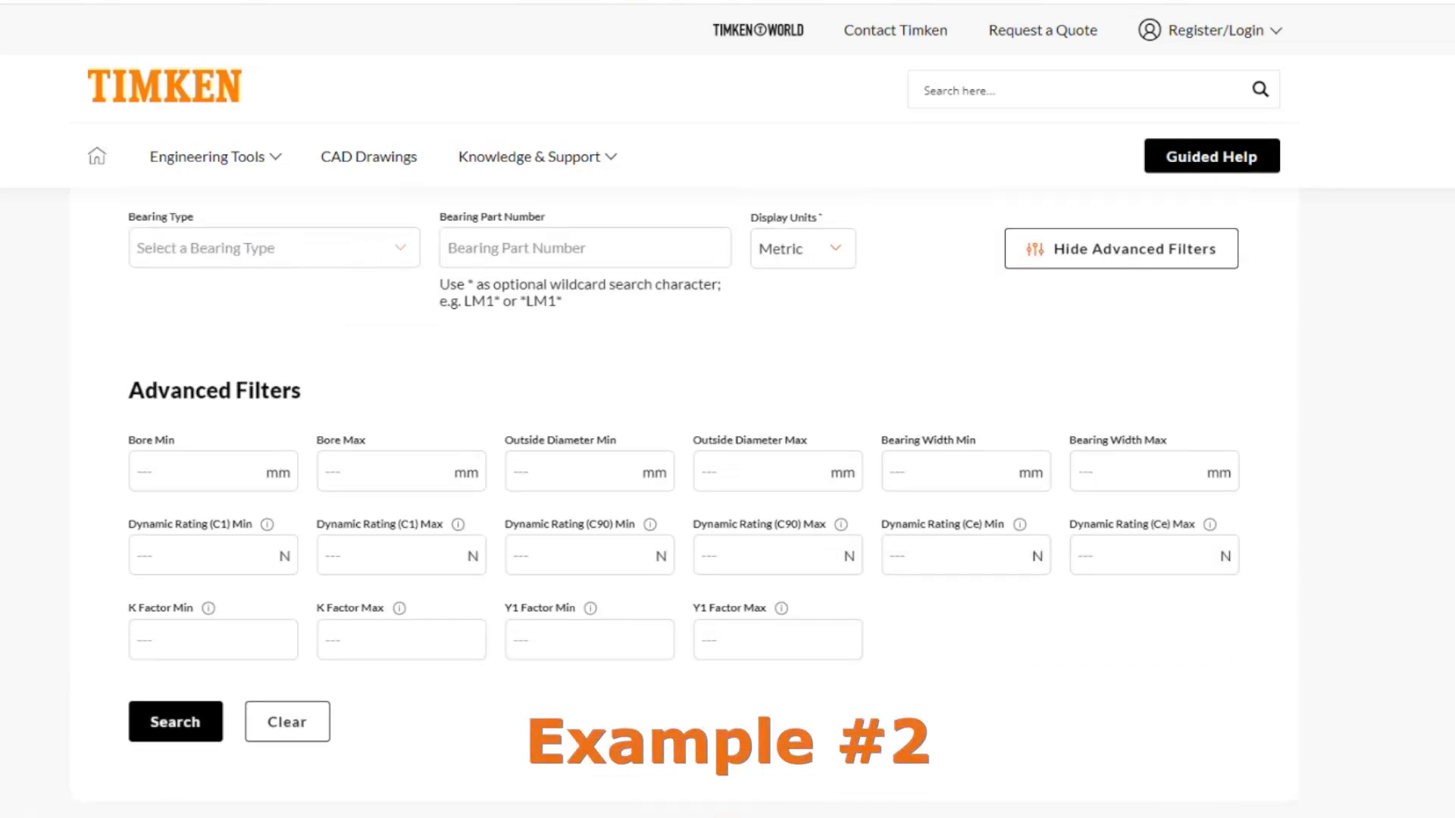
Set the Display Units to Imperial
scroll(670, 500, up, 3)
click(827, 493)
click(785, 554)
click(487, 495)
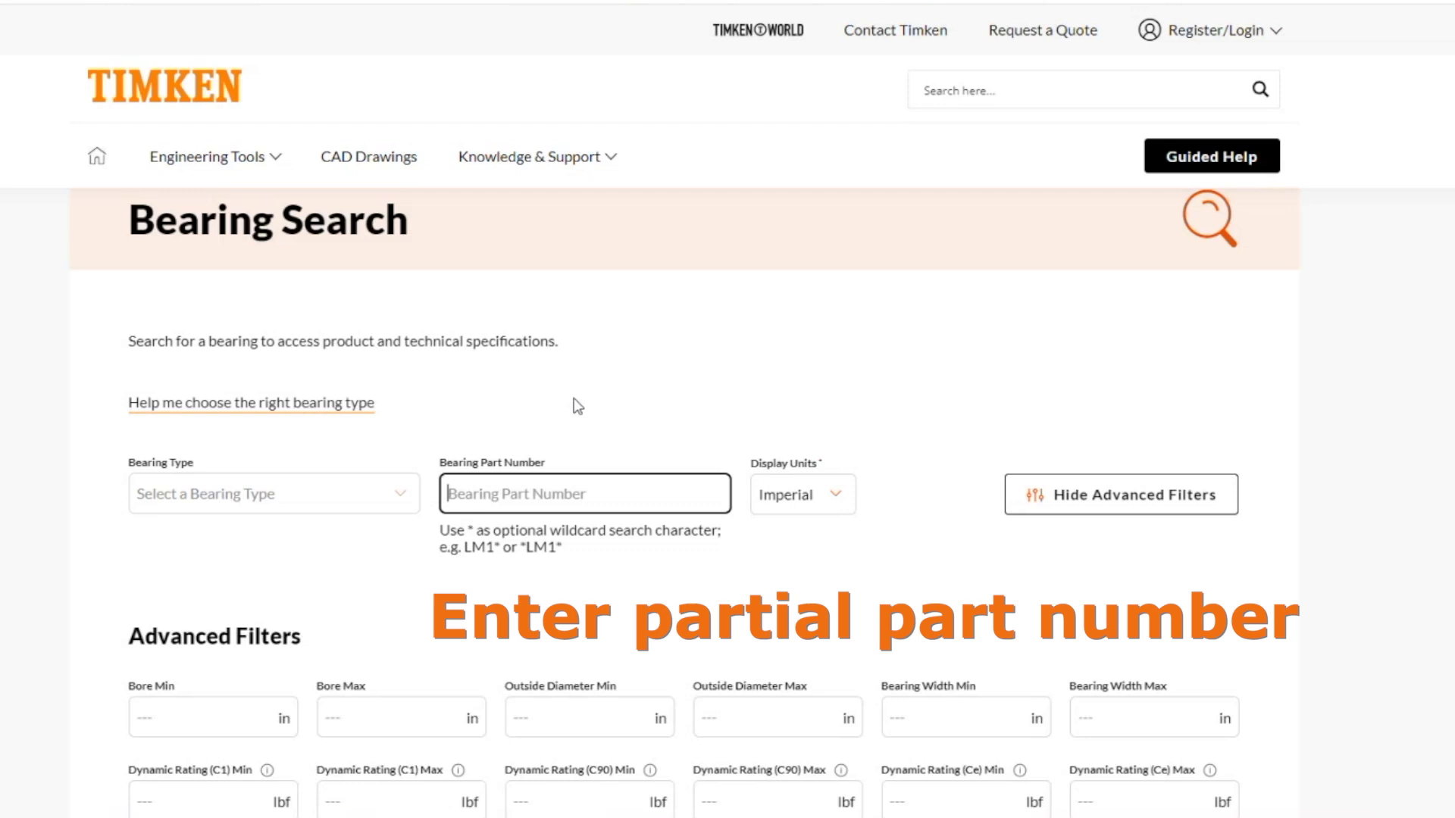
Search for partial part number LM11949 and scroll to its three results
text(LM11949)
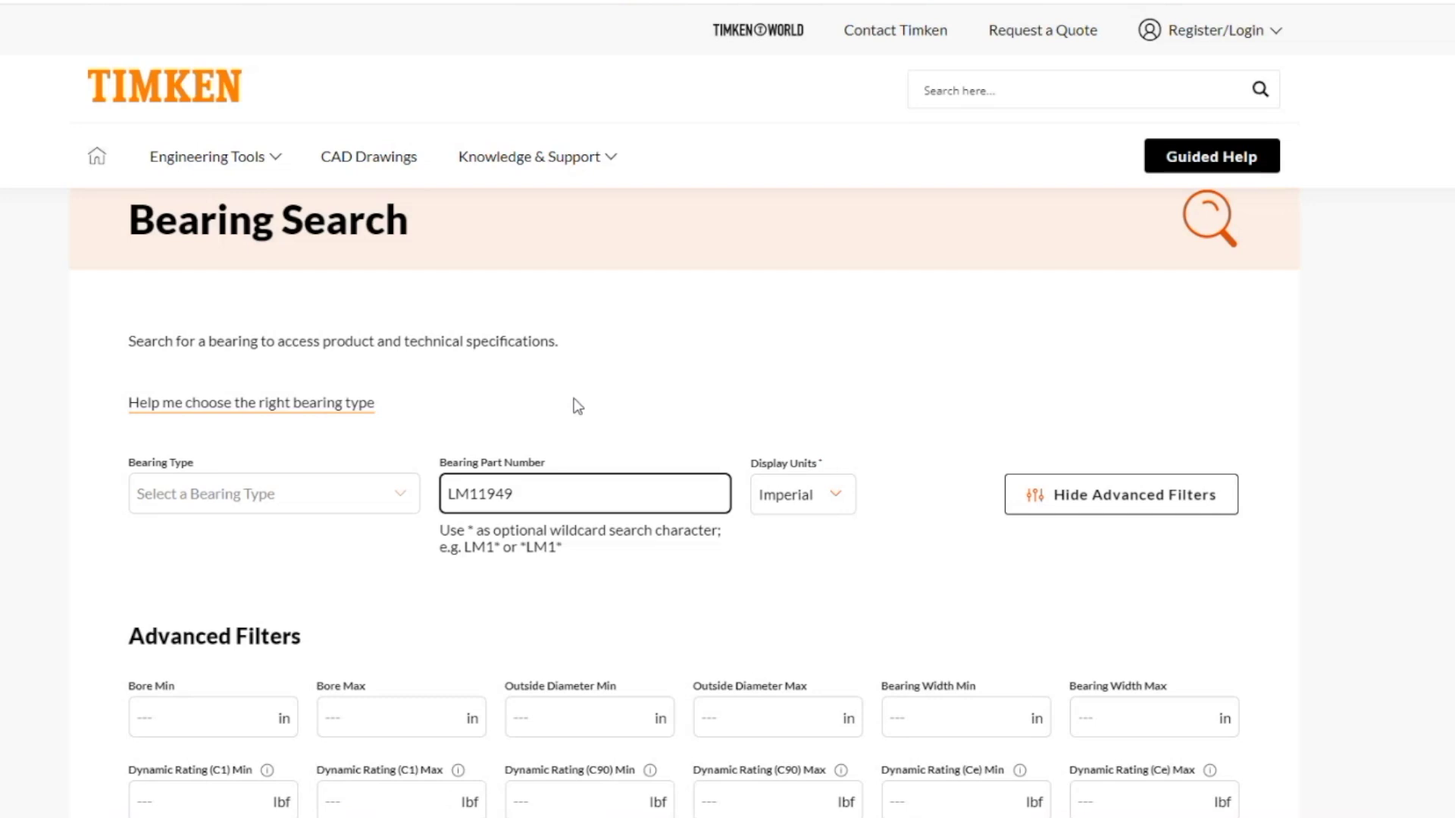
scroll(867, 532, down, 10)
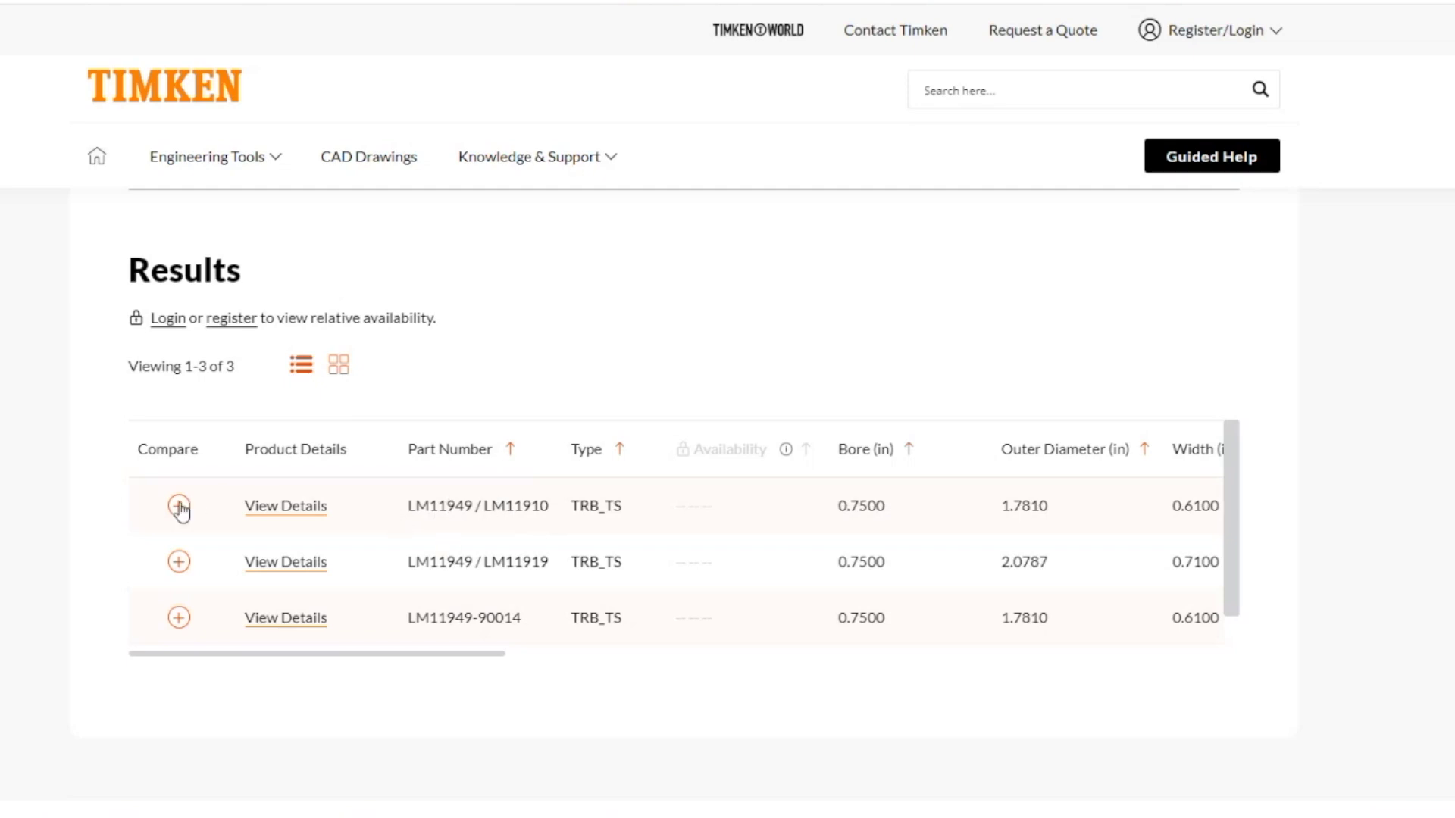
Add LM11949 / LM11910 and LM11949 / LM11919 to Compare and show them side by side
drag(245, 506, 553, 507)
click(530, 507)
click(179, 506)
click(179, 565)
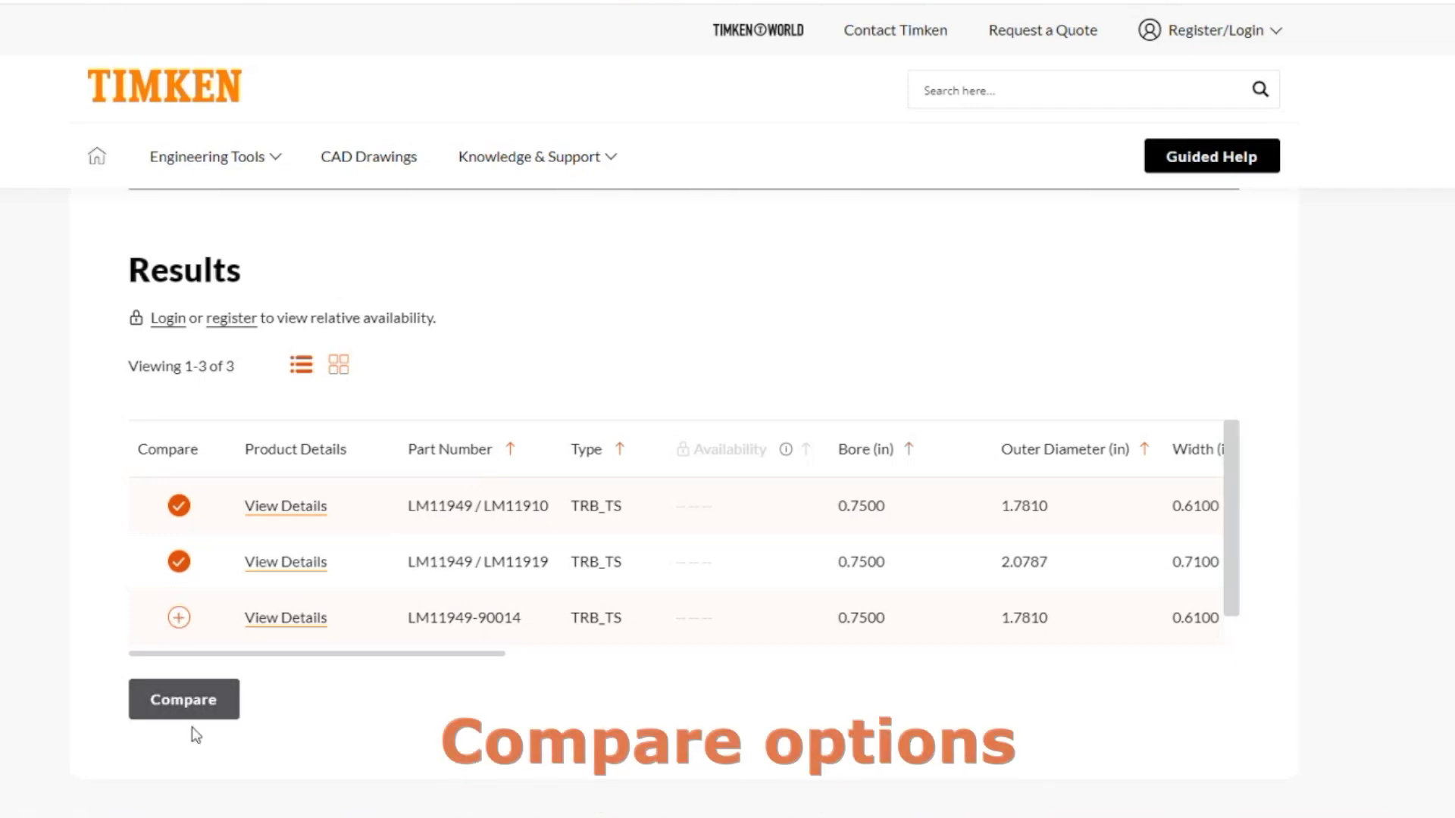
click(184, 699)
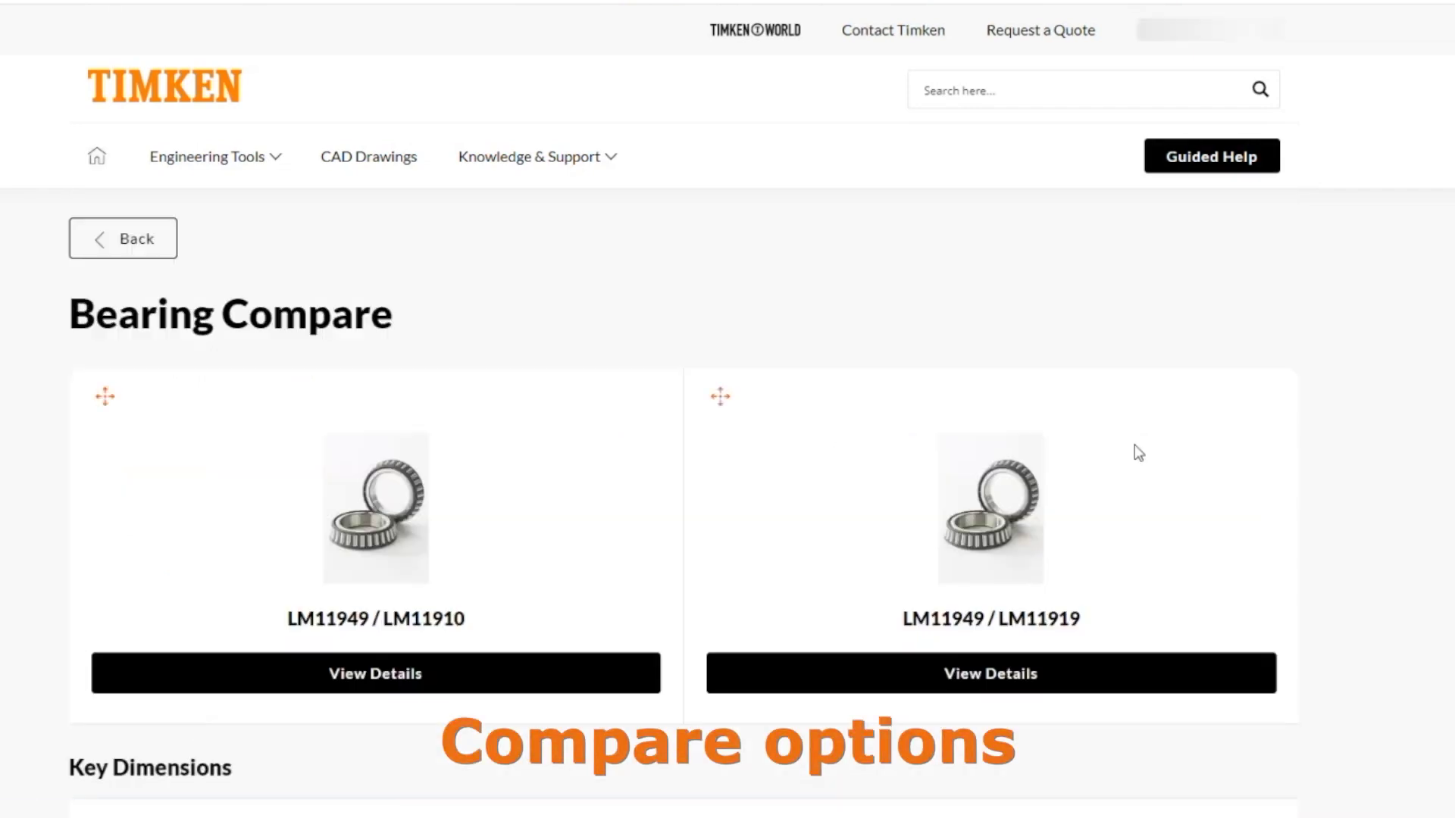
Review the Bearing Compare table: OD 1.7810 vs 2.0787 in, width 0.6100 vs 0.7100 in
scroll(682, 500, down, 5)
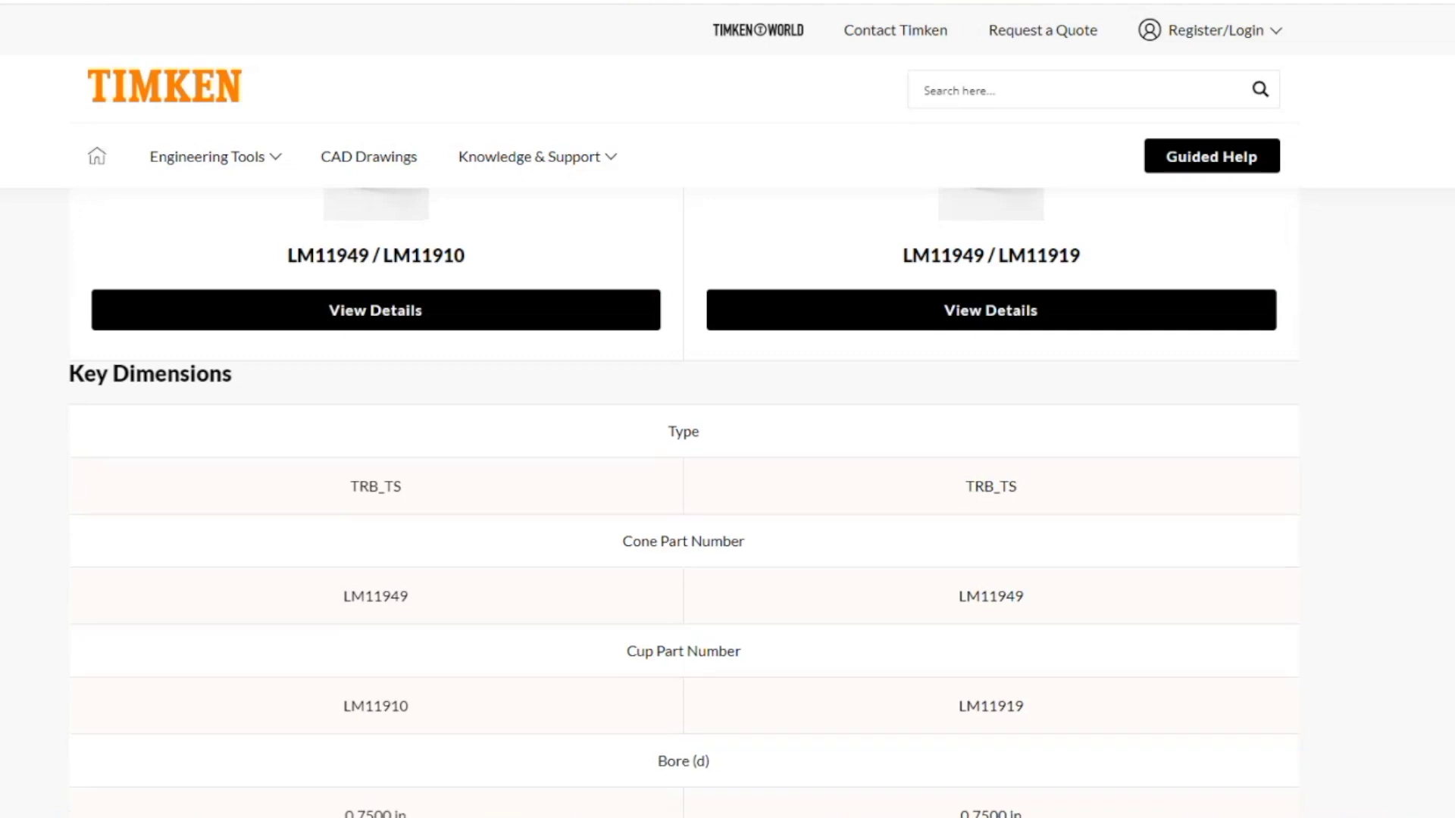
scroll(682, 500, up, 5)
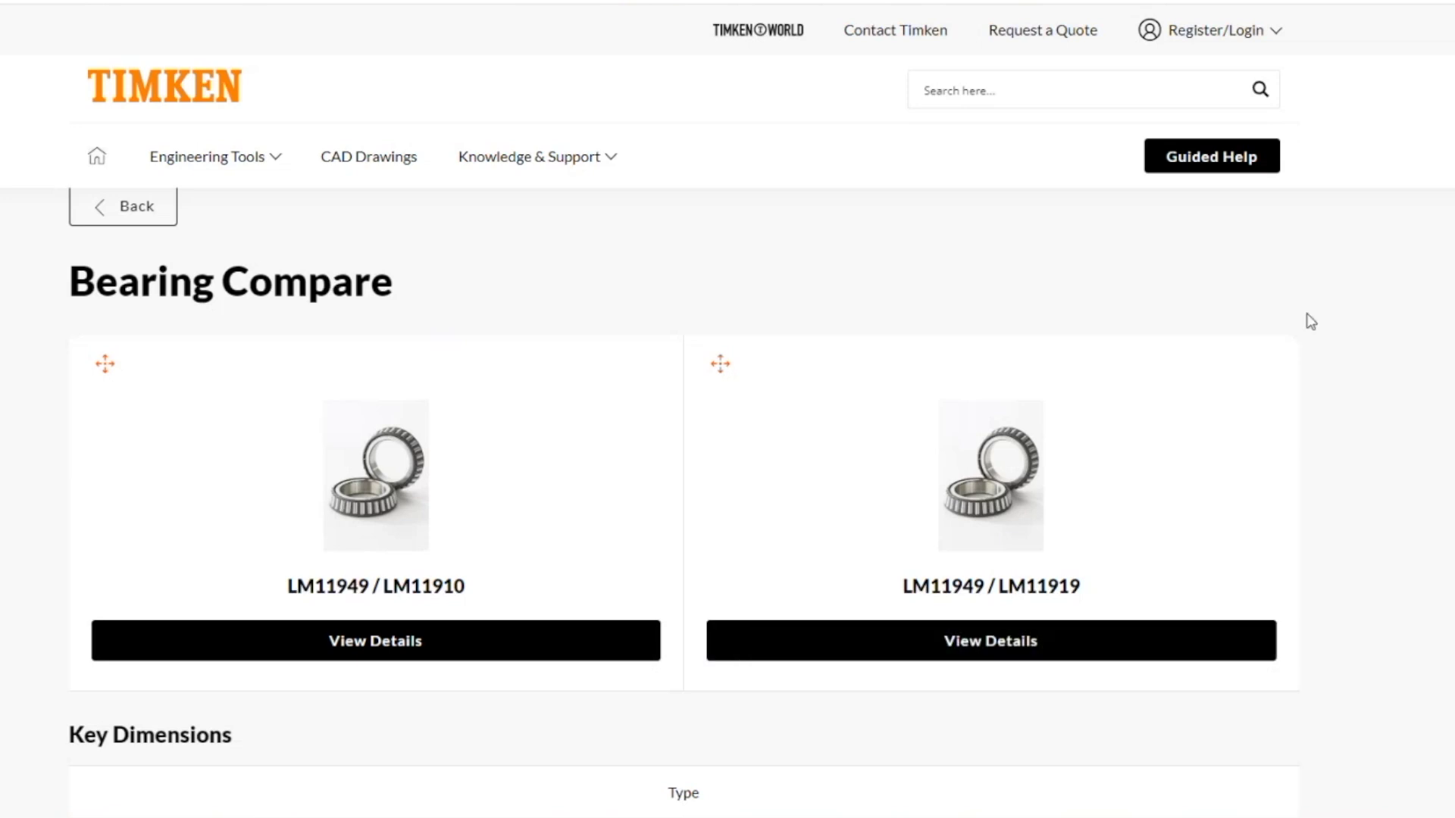
scroll(682, 500, down, 4)
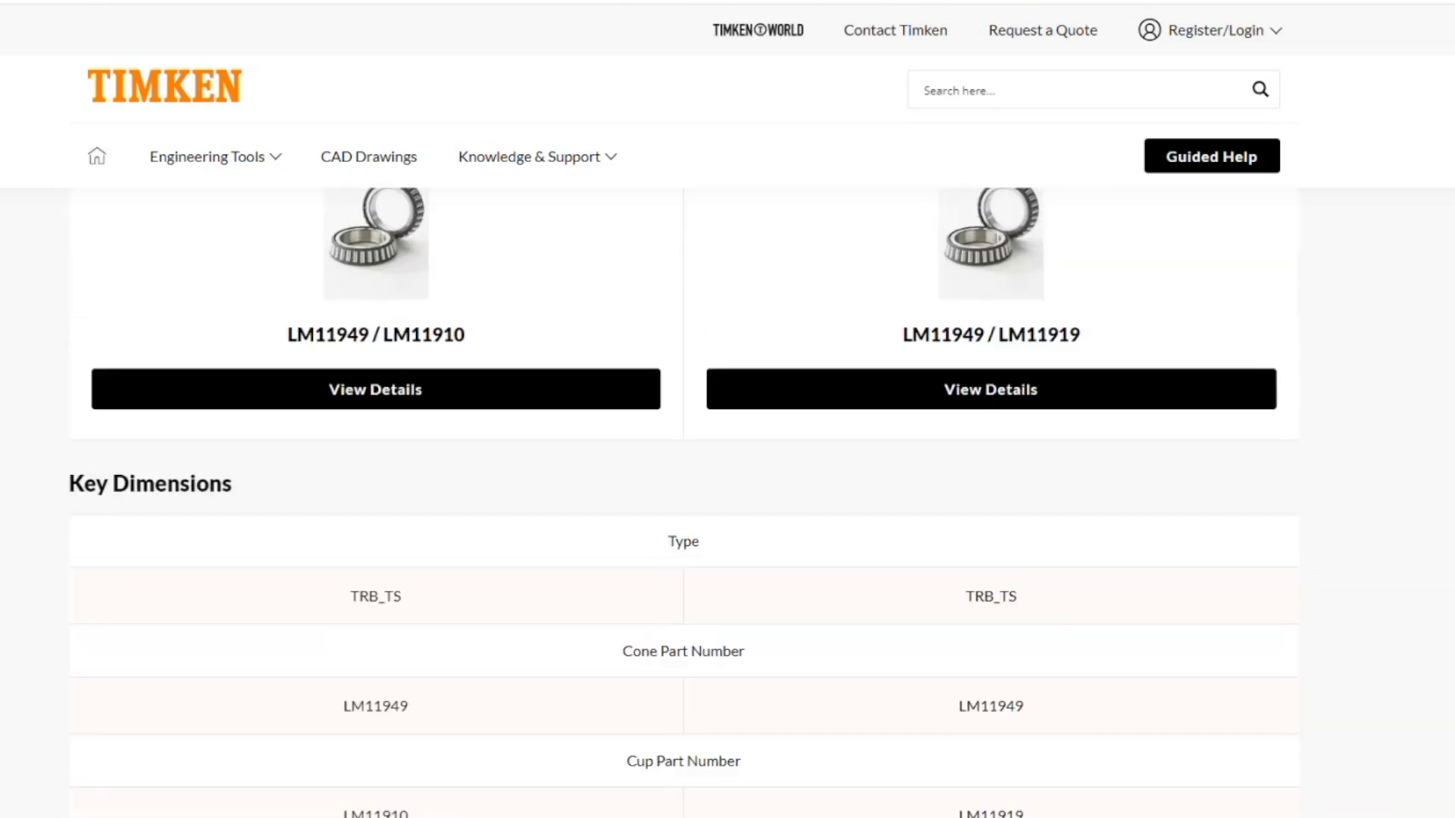
scroll(600, 341, down, 1)
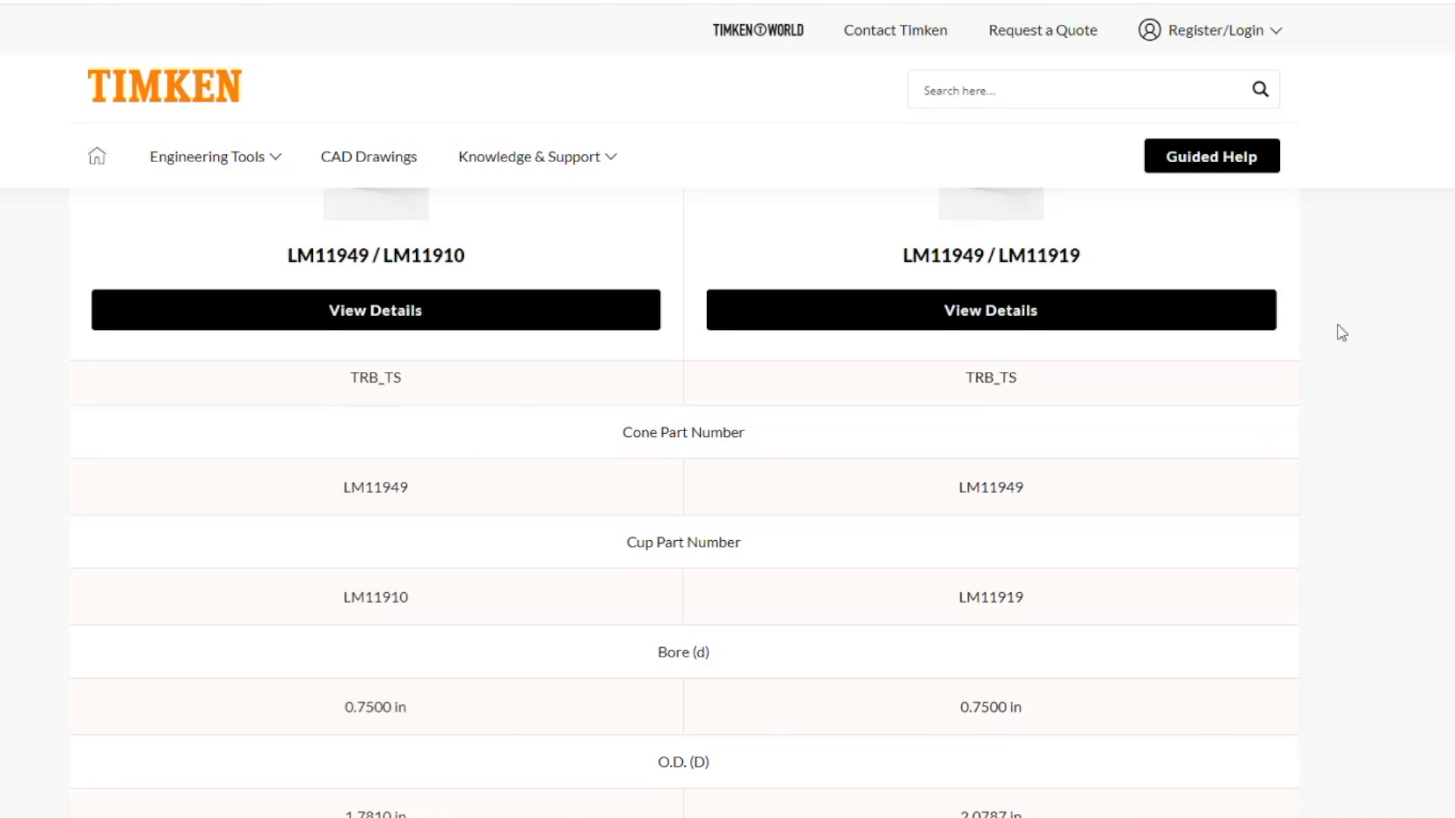
scroll(683, 591, down, 3)
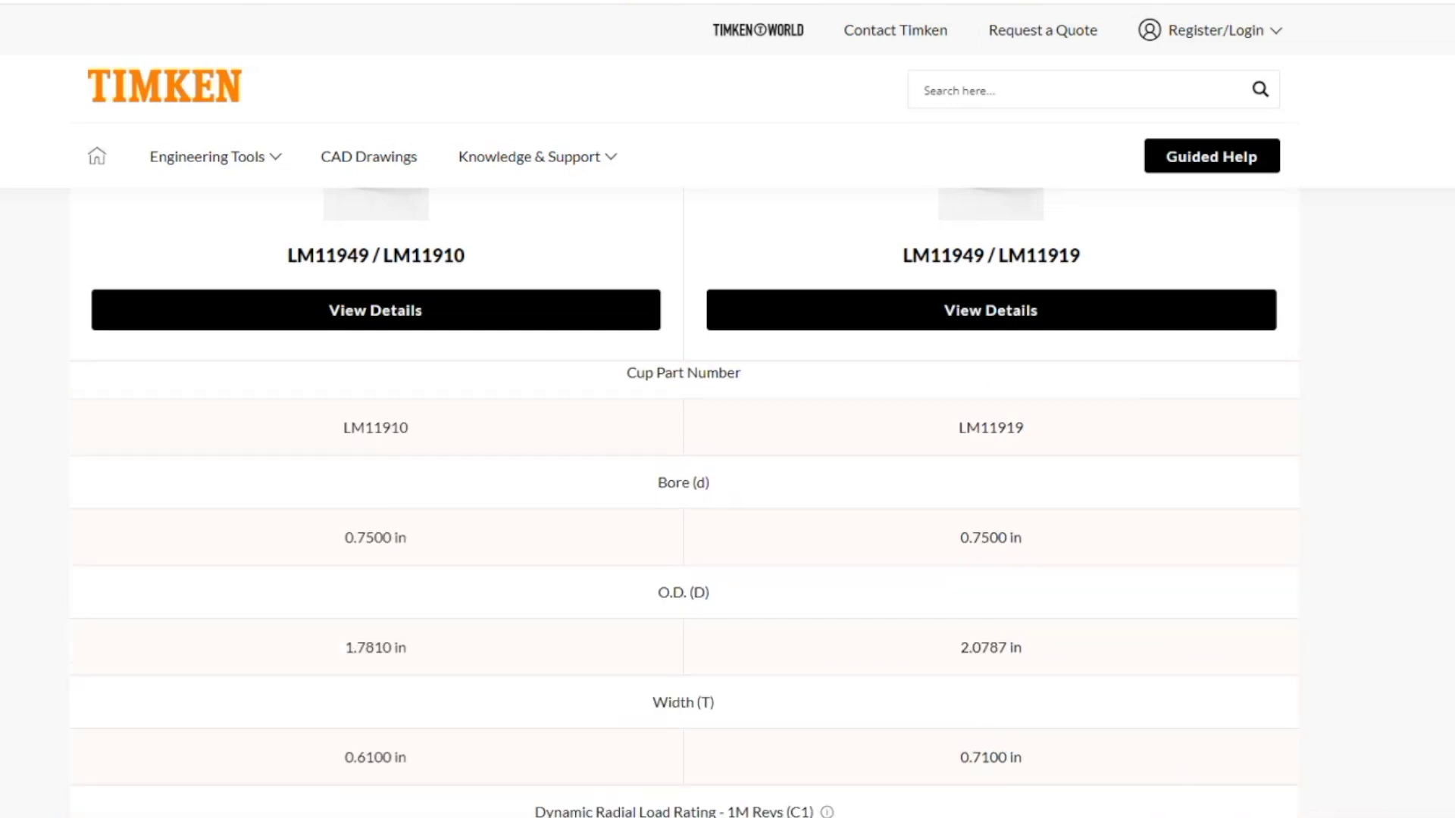
scroll(684, 591, down, 1)
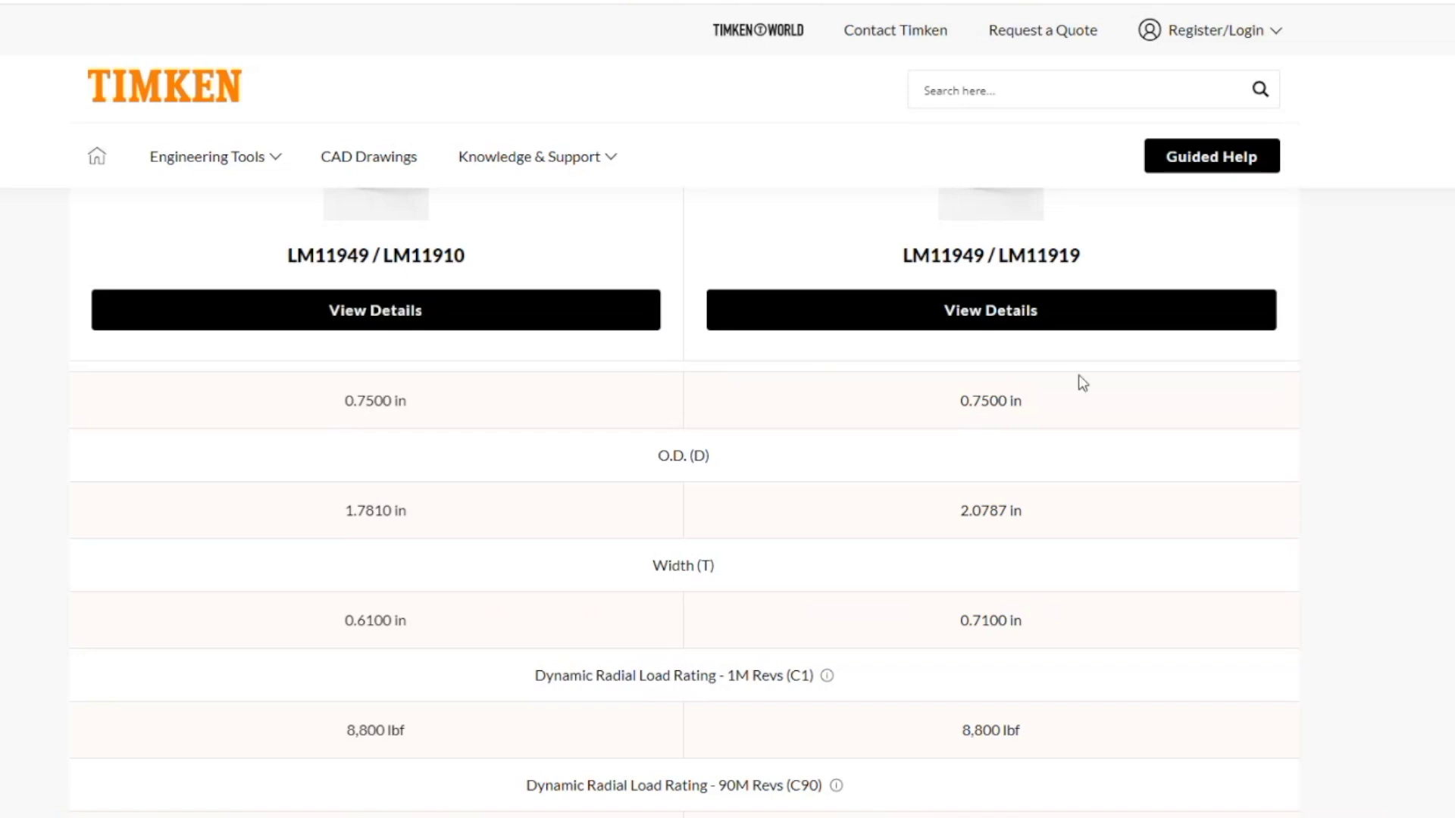
scroll(684, 584, down, 3)
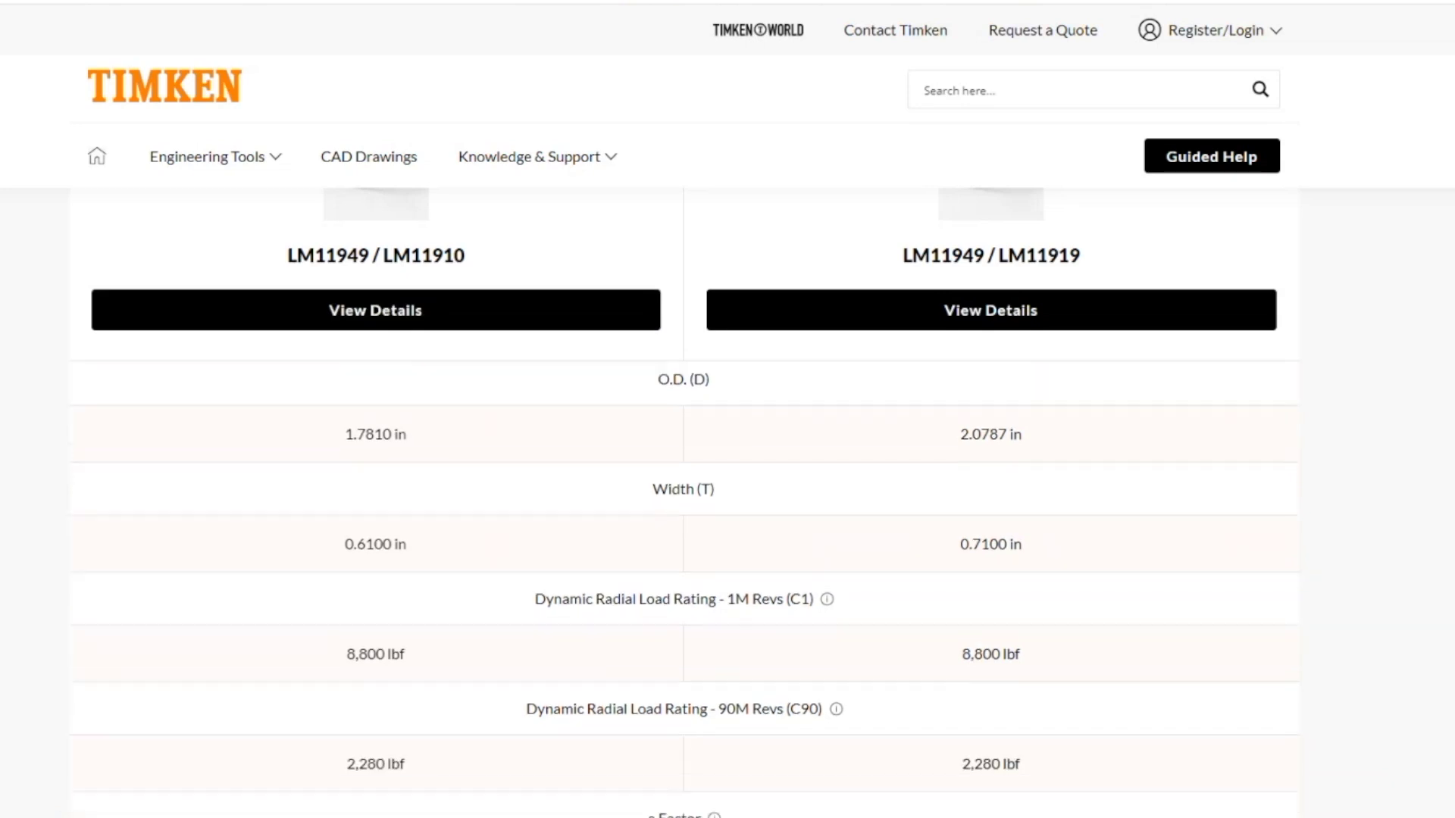
scroll(684, 585, down, 3)
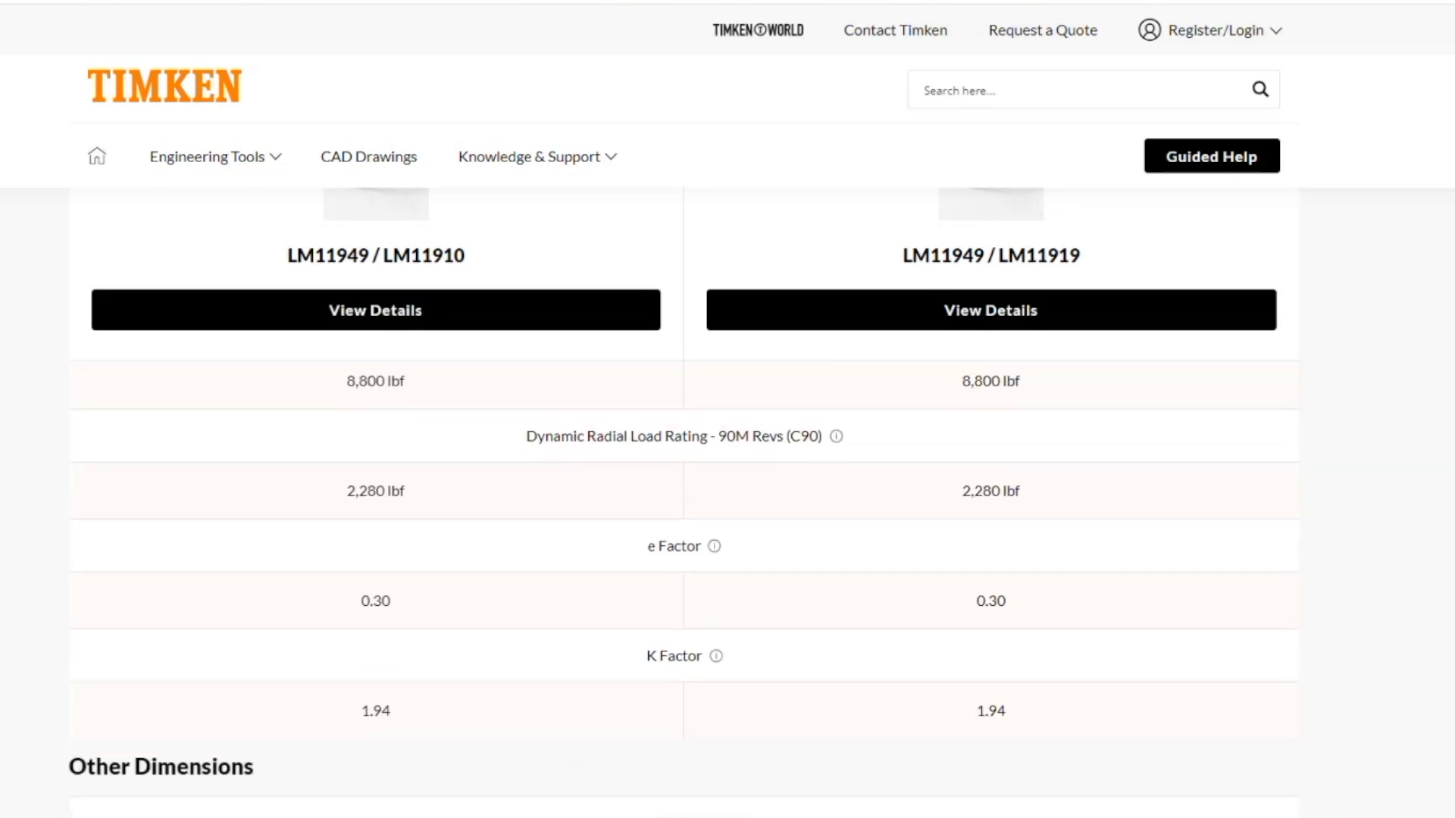
scroll(684, 585, down, 2)
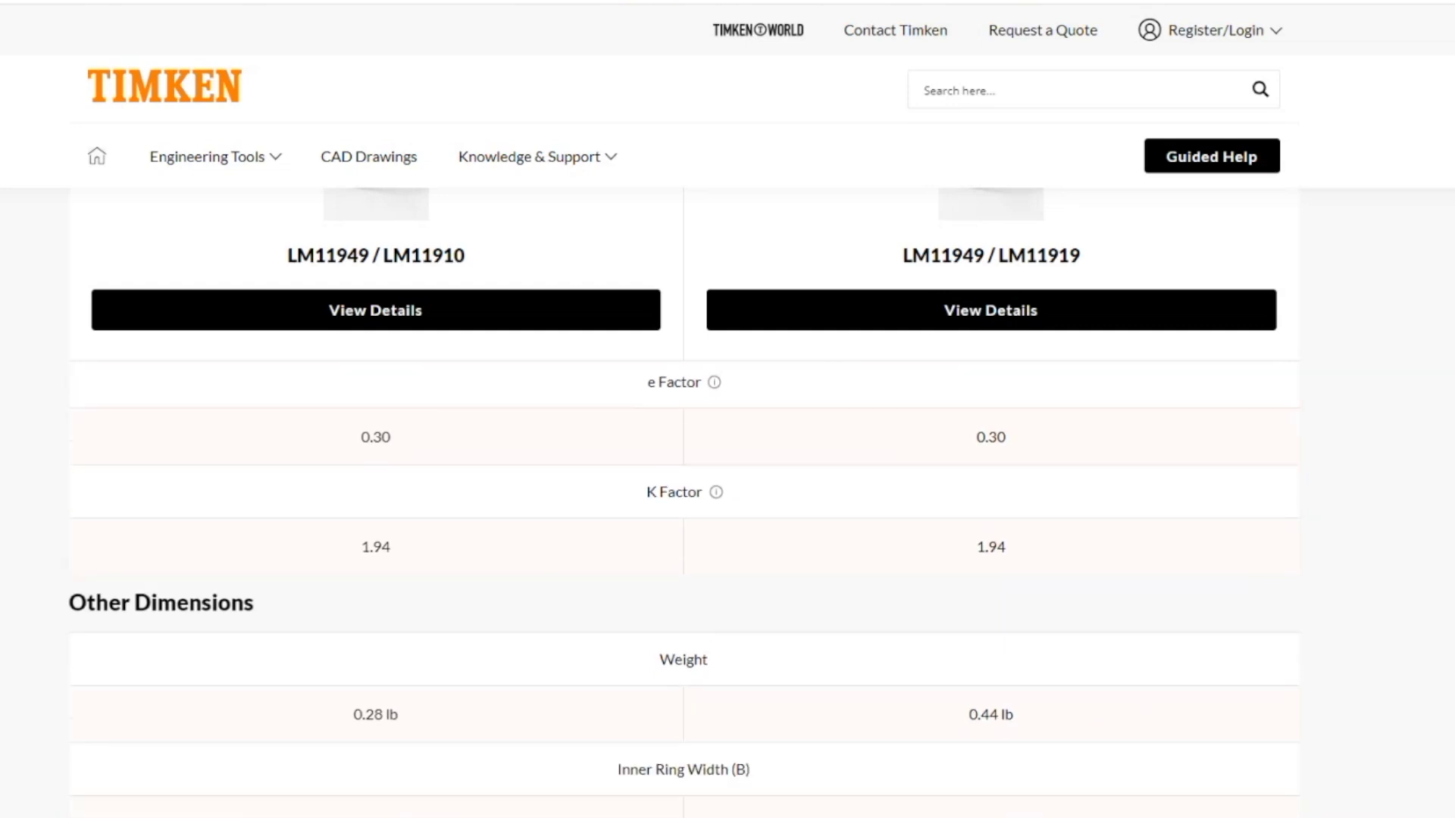
scroll(684, 584, down, 1)
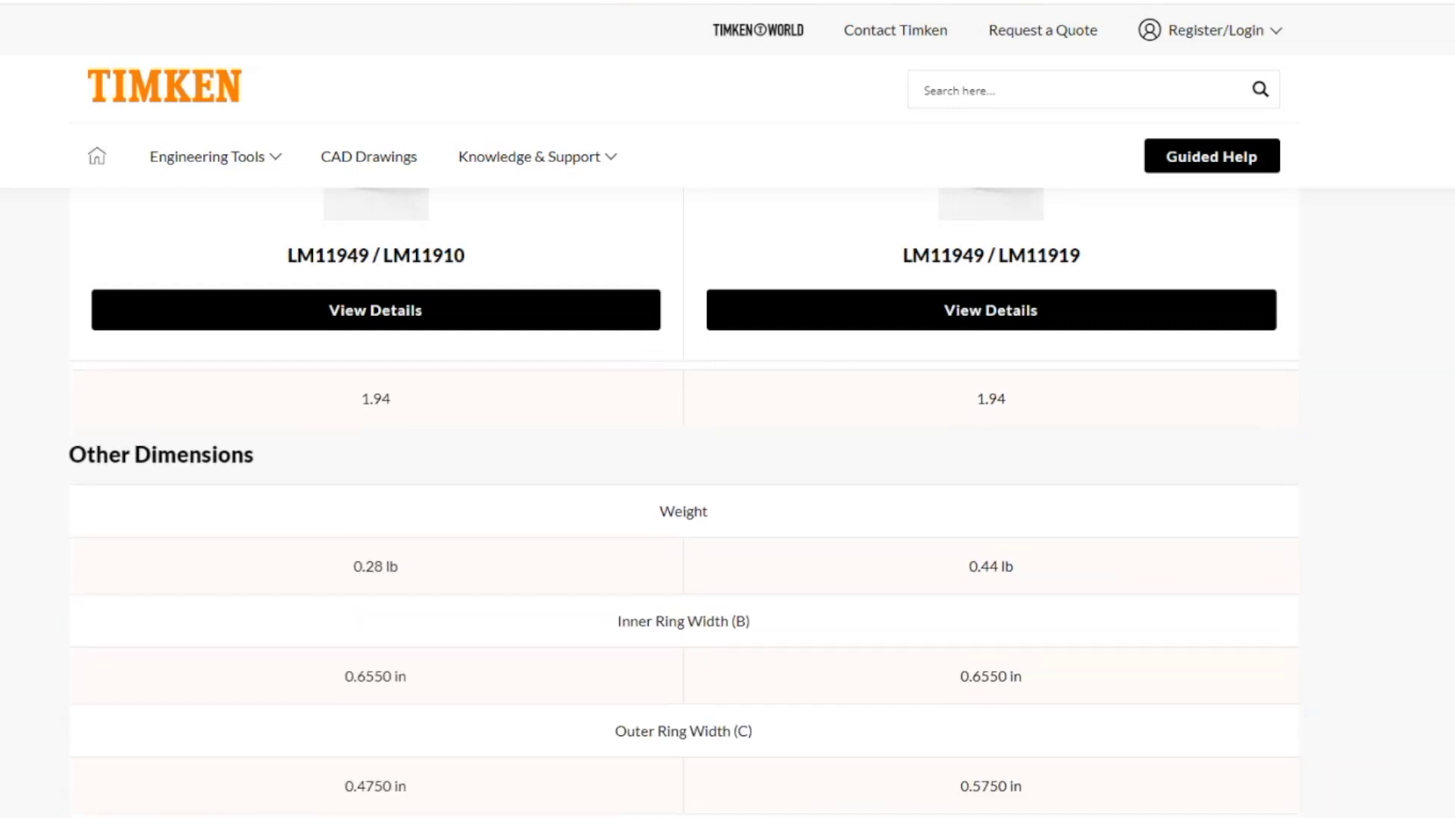
scroll(685, 584, down, 3)
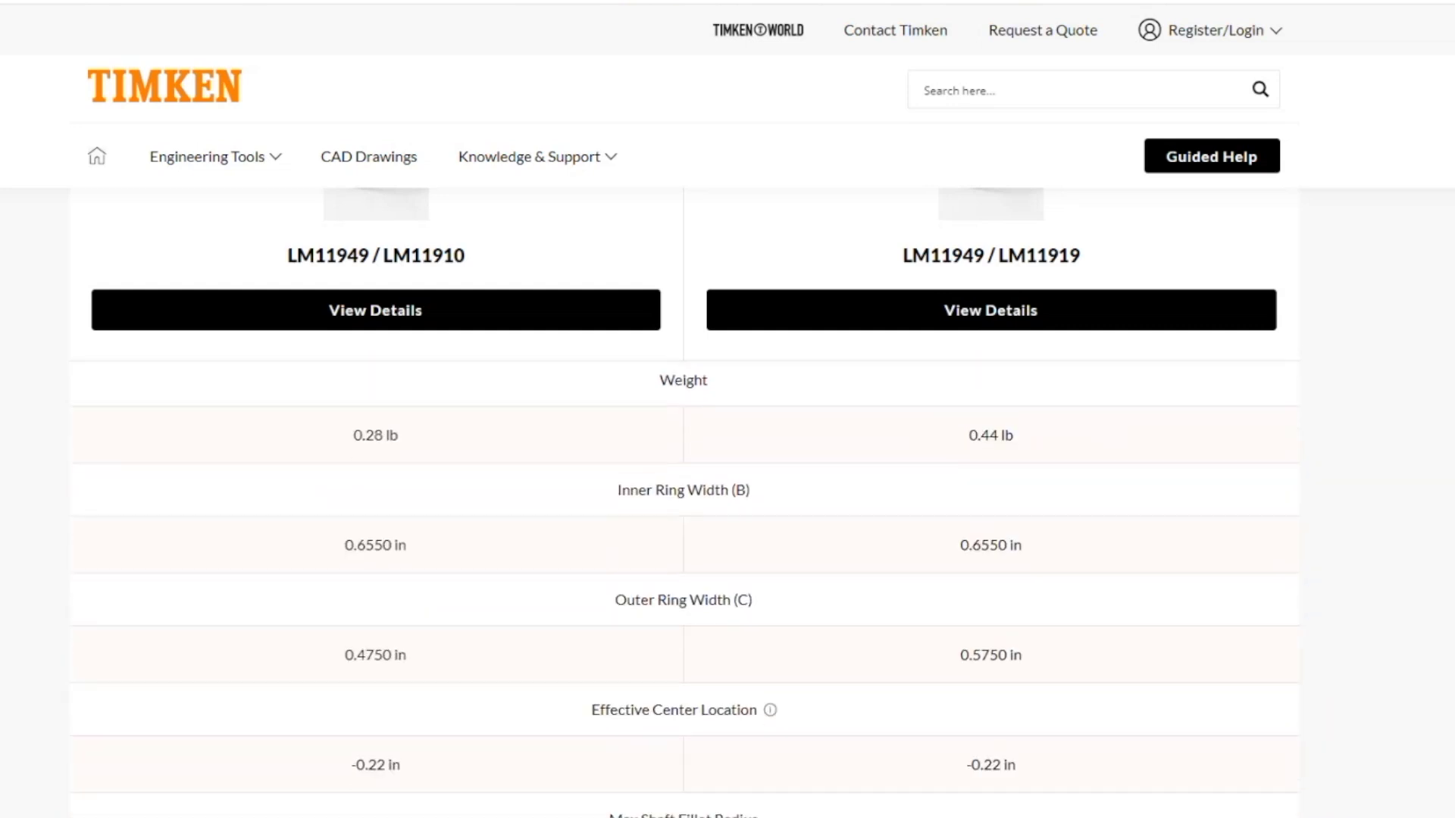
scroll(684, 584, down, 4)
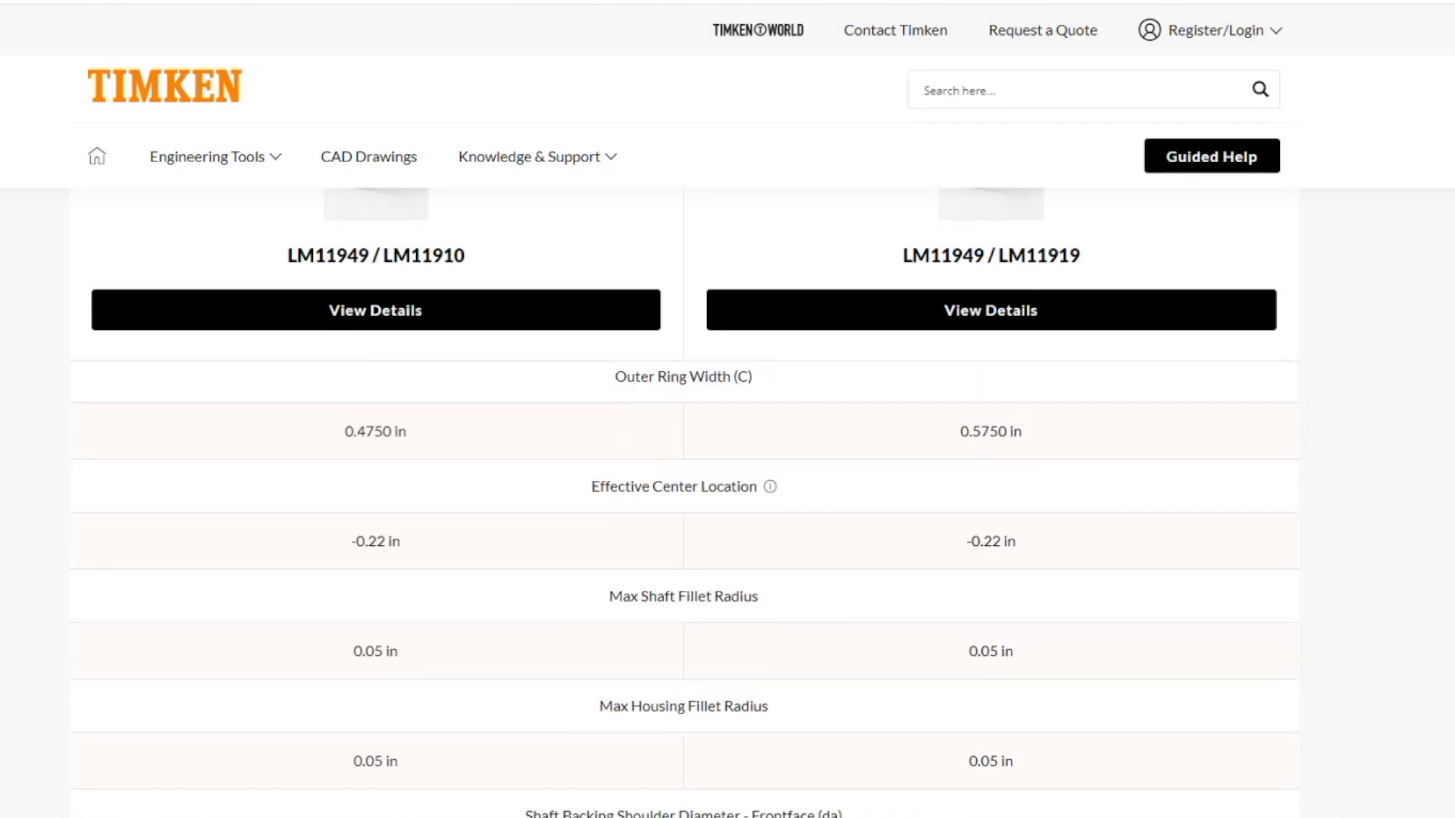
scroll(684, 584, down, 5)
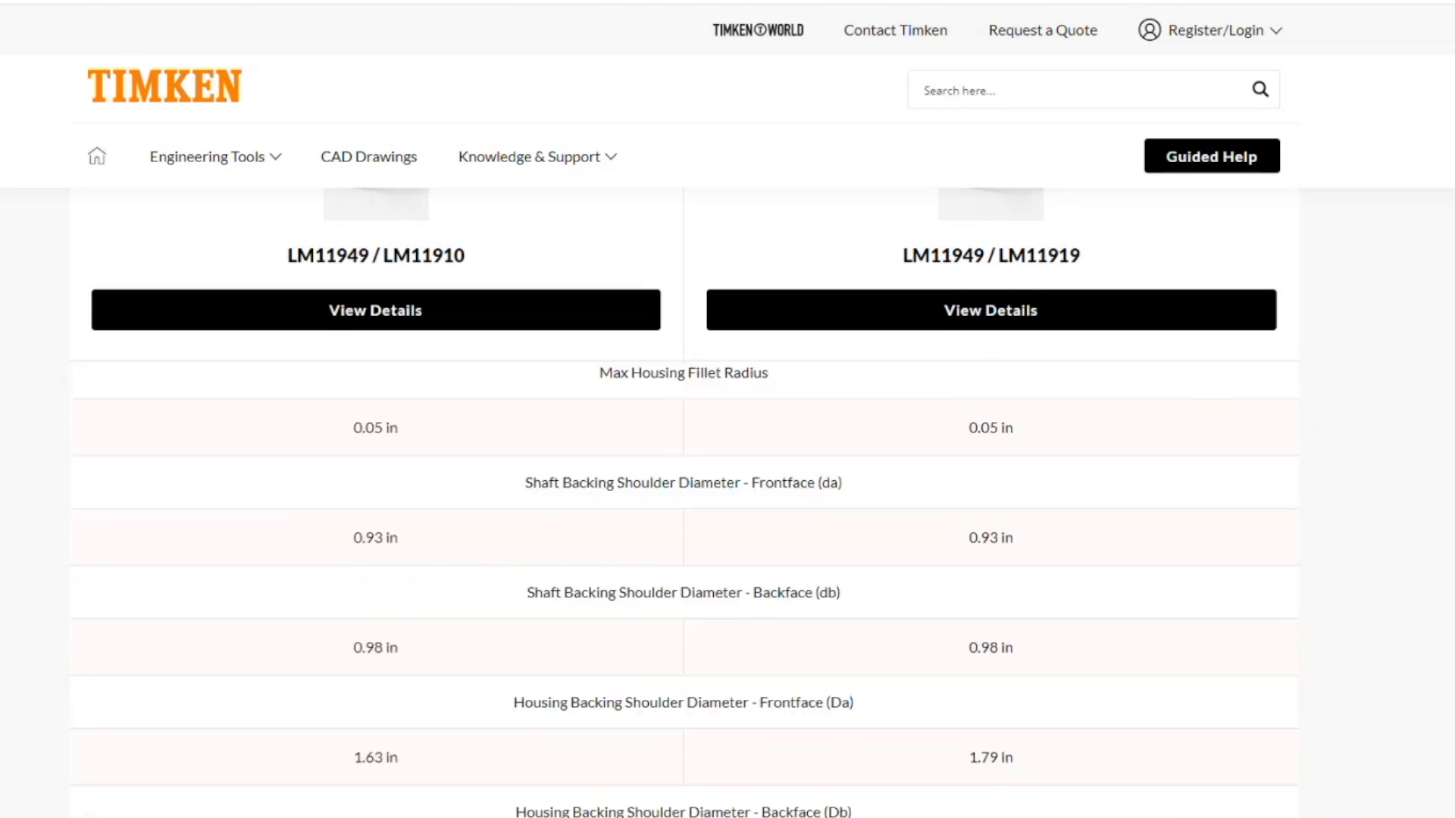
scroll(684, 584, down, 6)
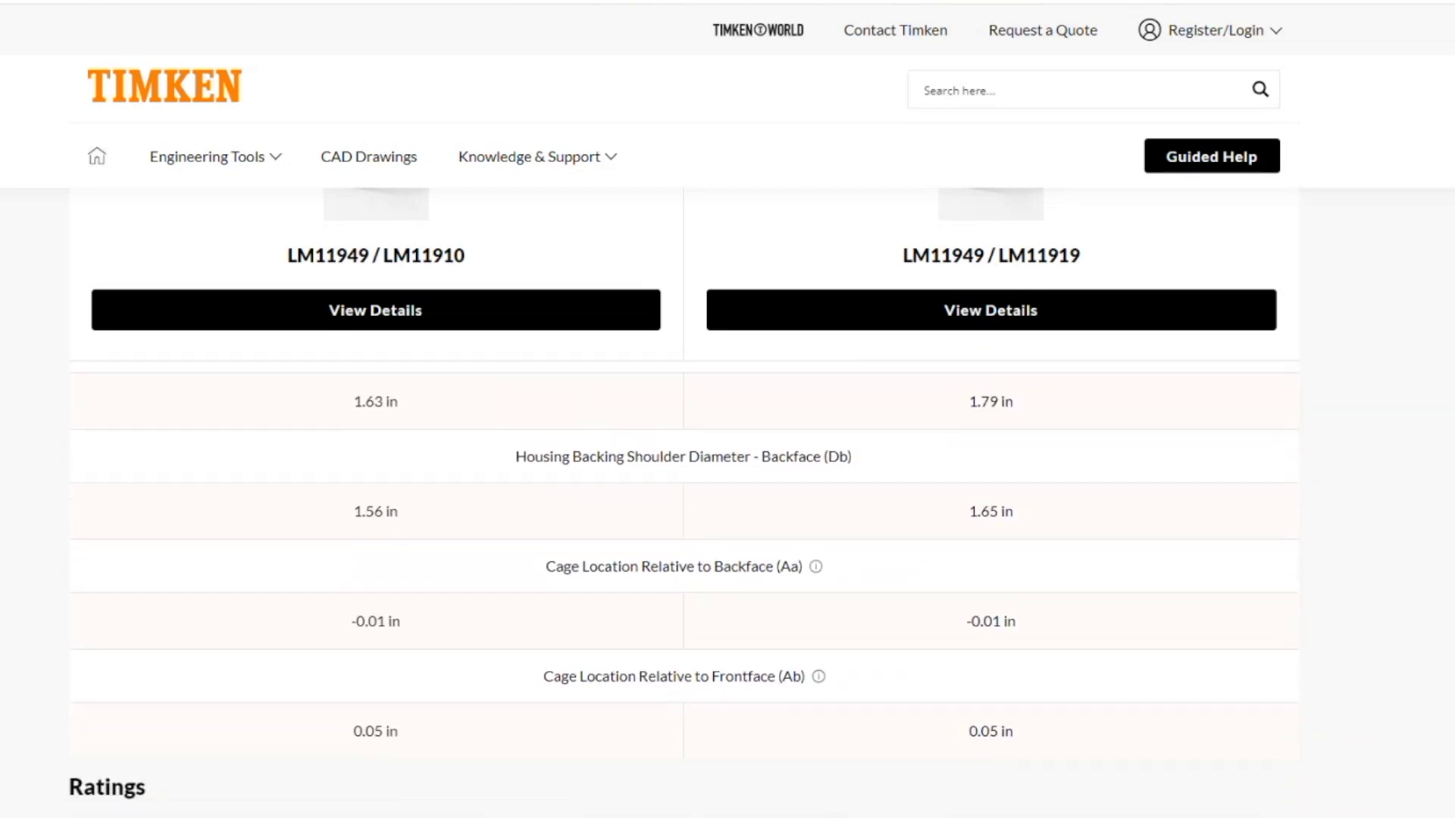
scroll(684, 584, down, 4)
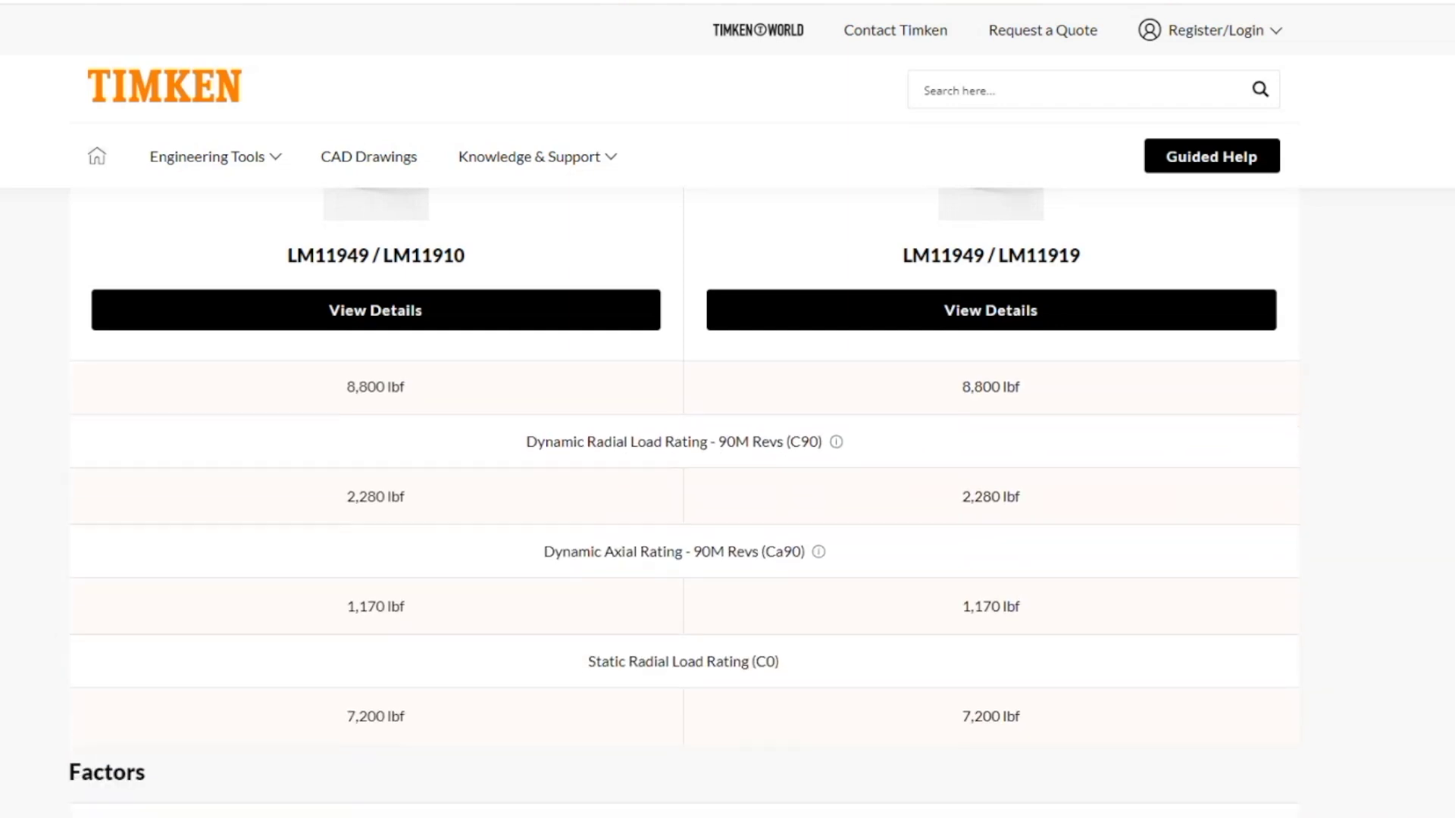
scroll(684, 585, down, 8)
scroll(684, 584, up, 20)
scroll(684, 584, up, 5)
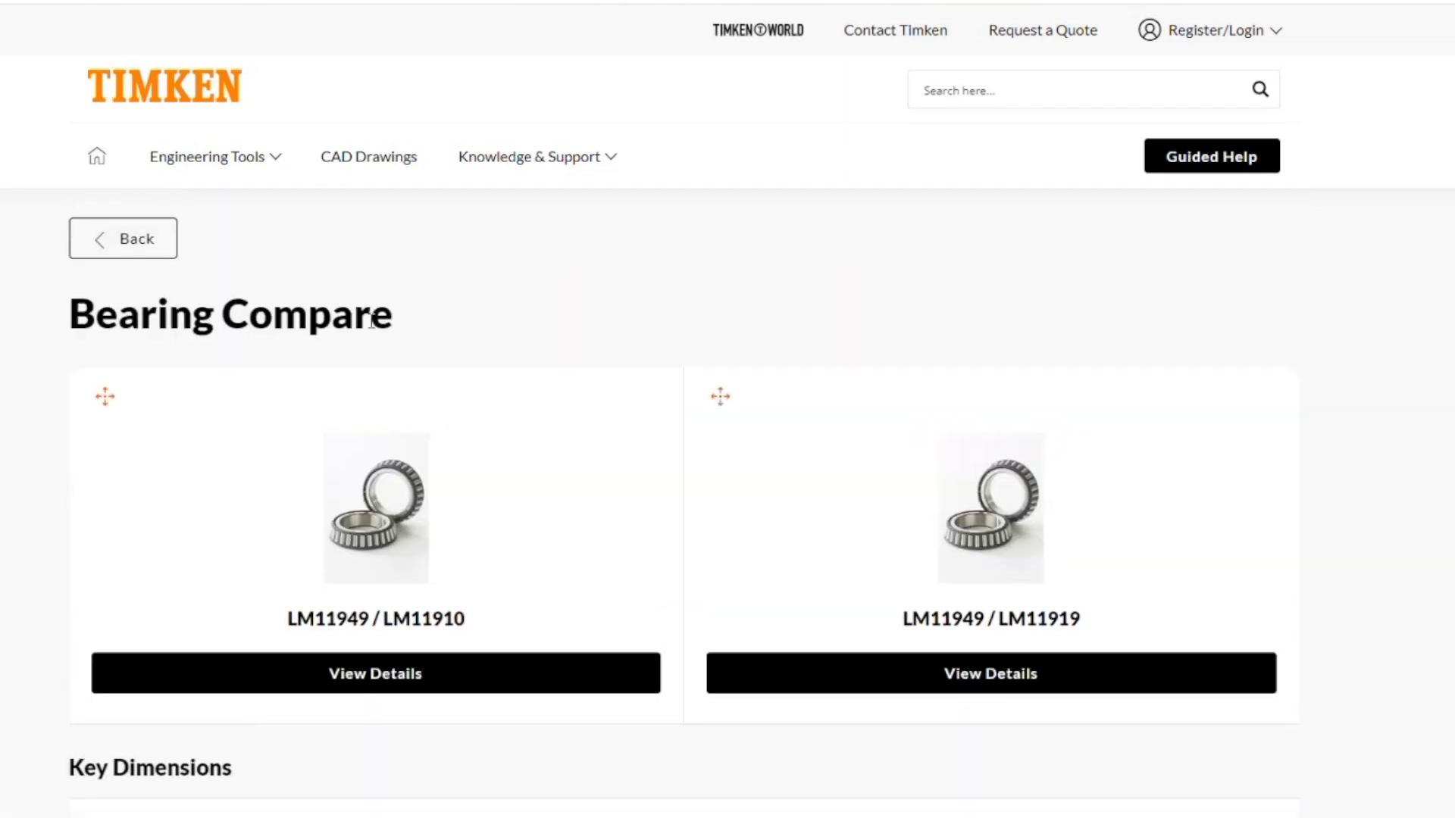
Return from the comparison and clear the search form
click(124, 236)
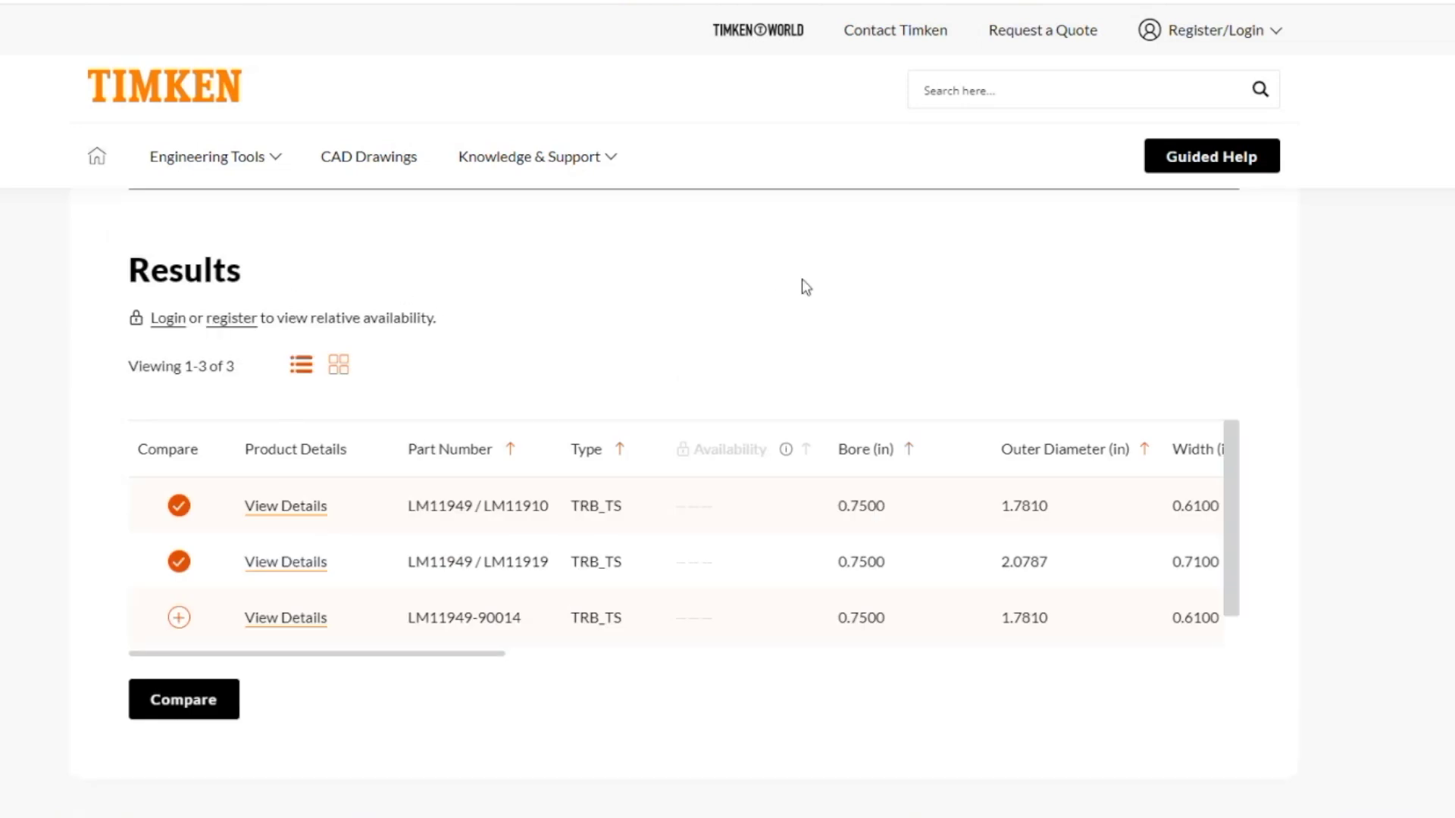
scroll(216, 774, up, 9)
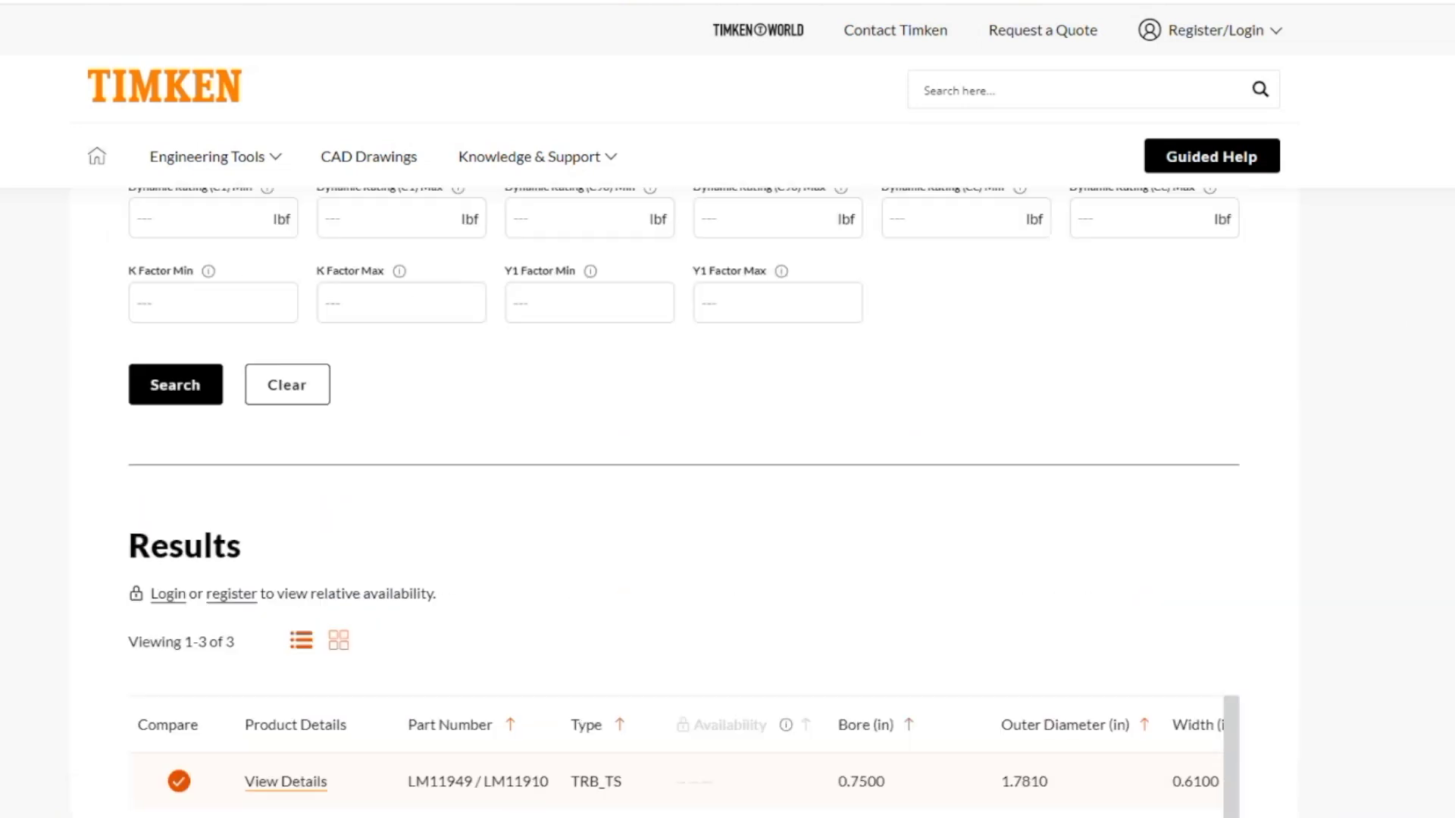
click(286, 763)
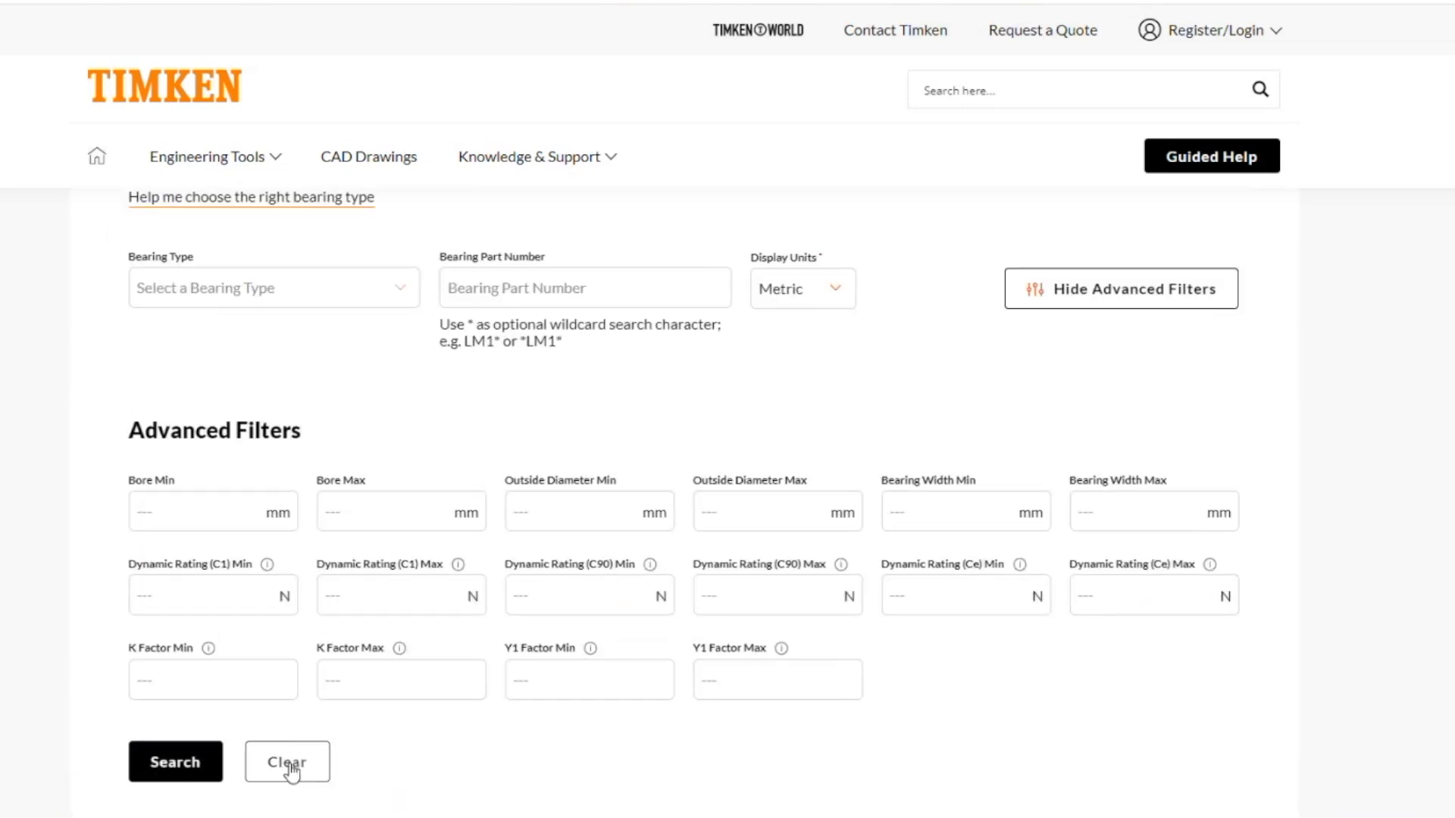
scroll(728, 500, up, 5)
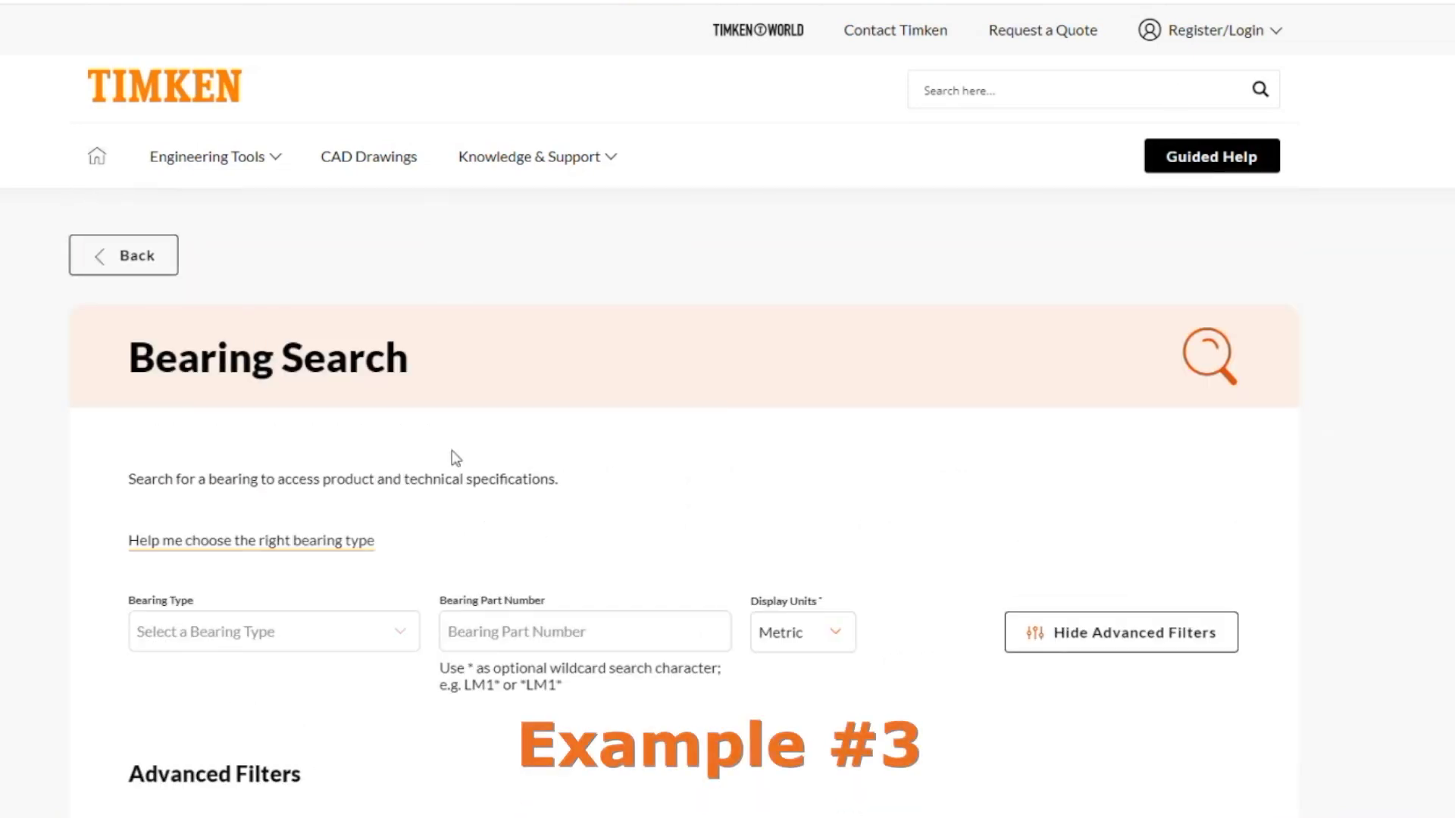
Set Bearing Type to all Ball Bearing types and run the search
click(406, 643)
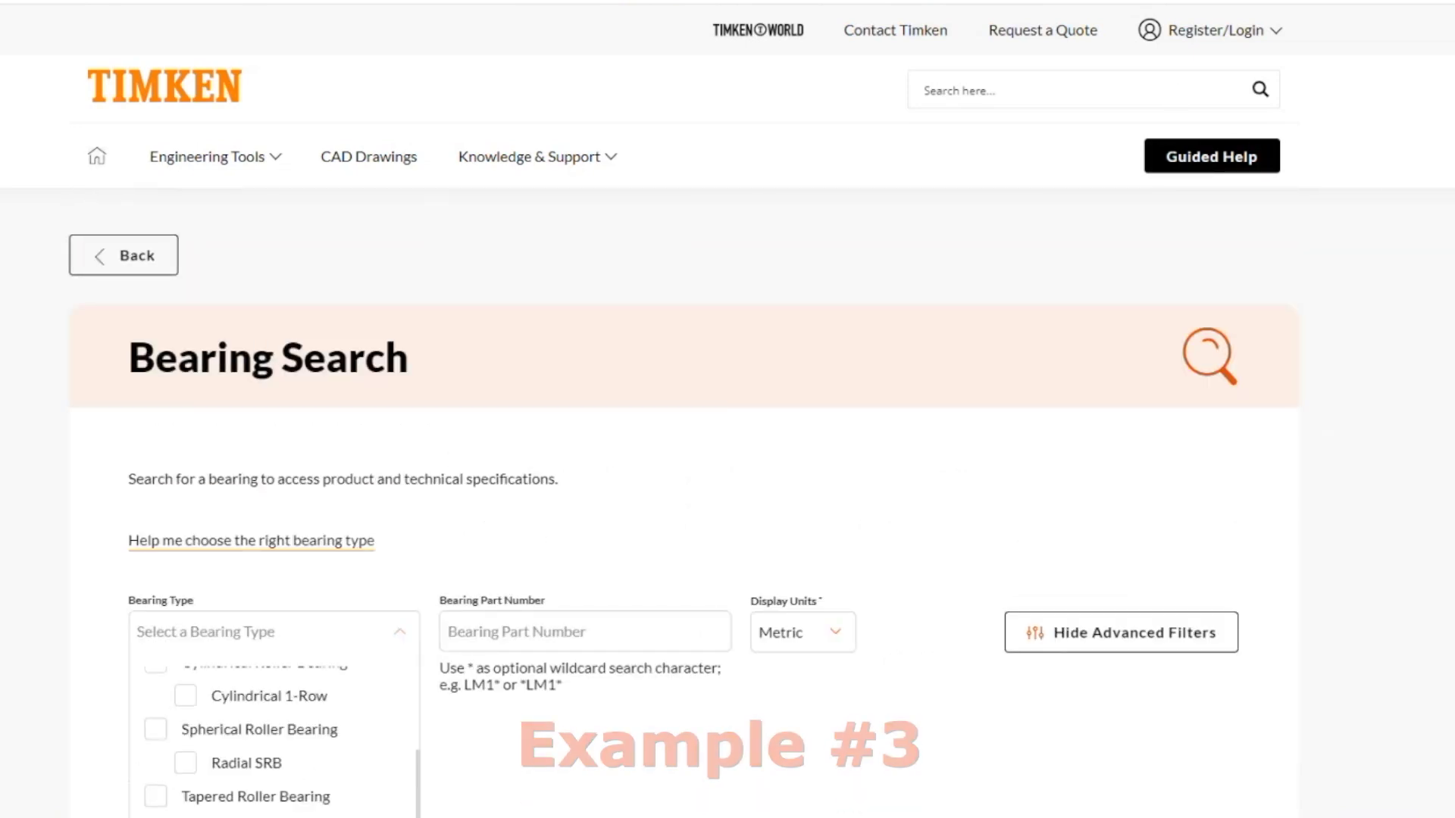
scroll(1341, 493, down, 3)
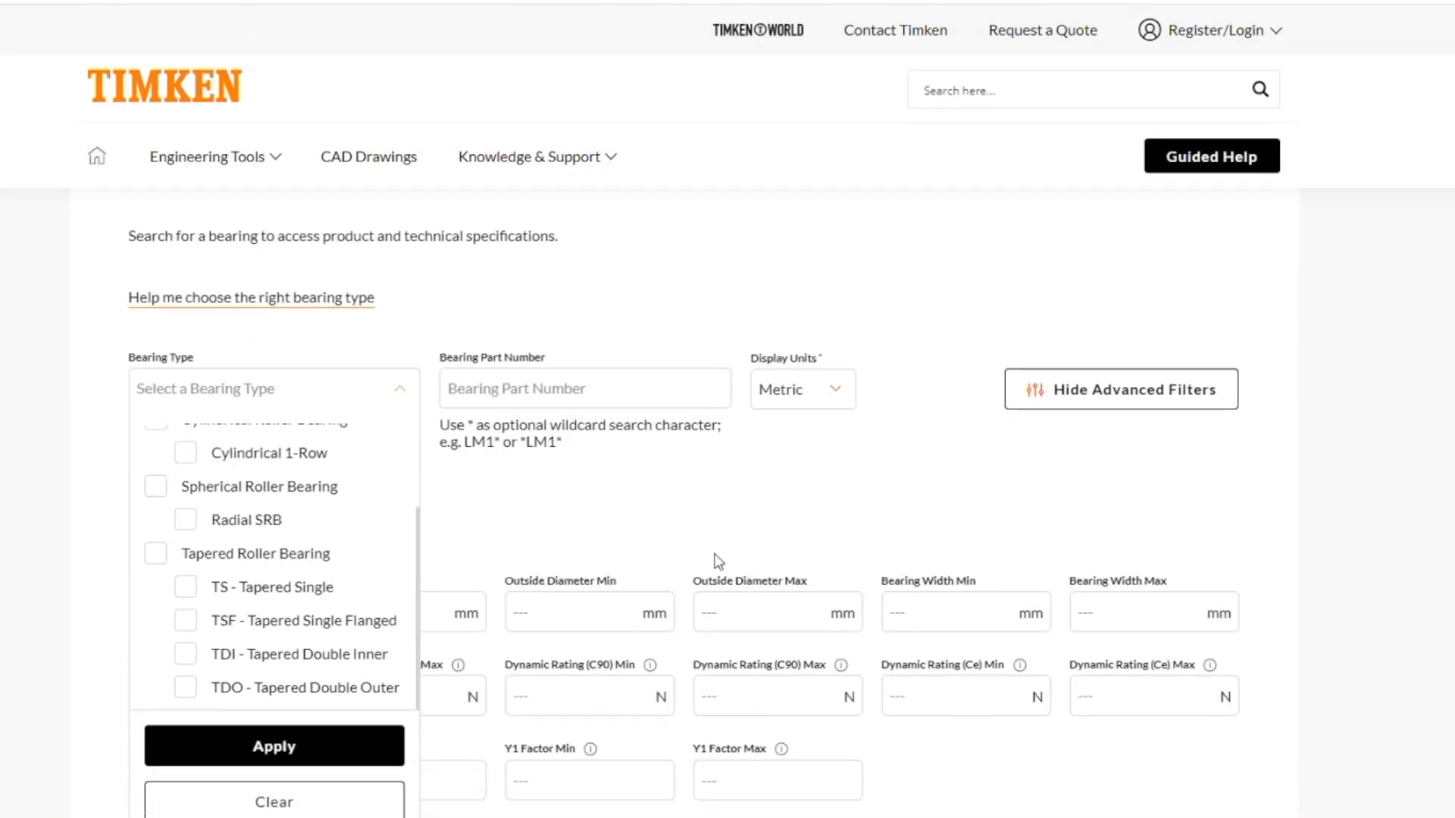
drag(416, 547, 421, 434)
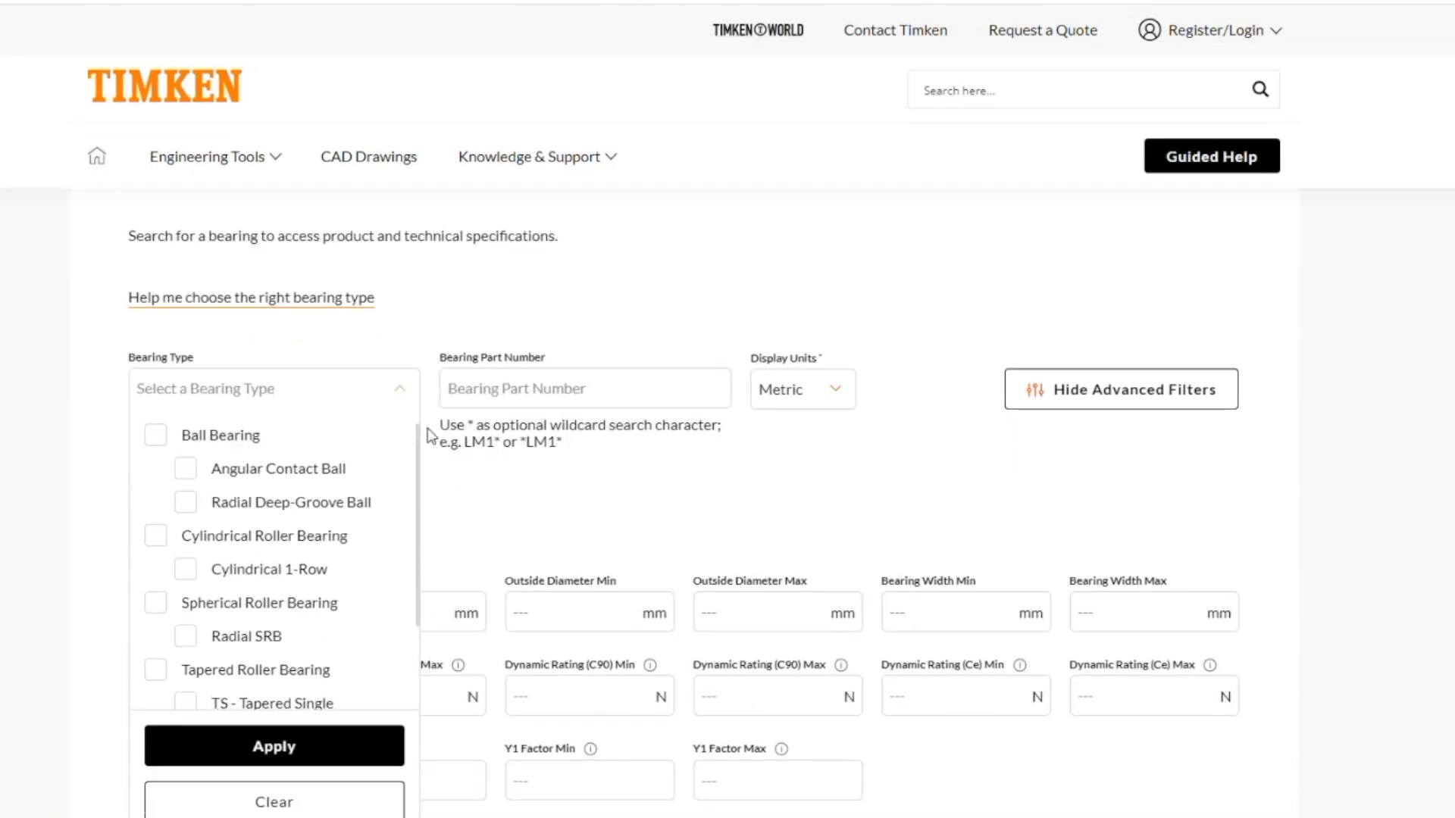
click(155, 435)
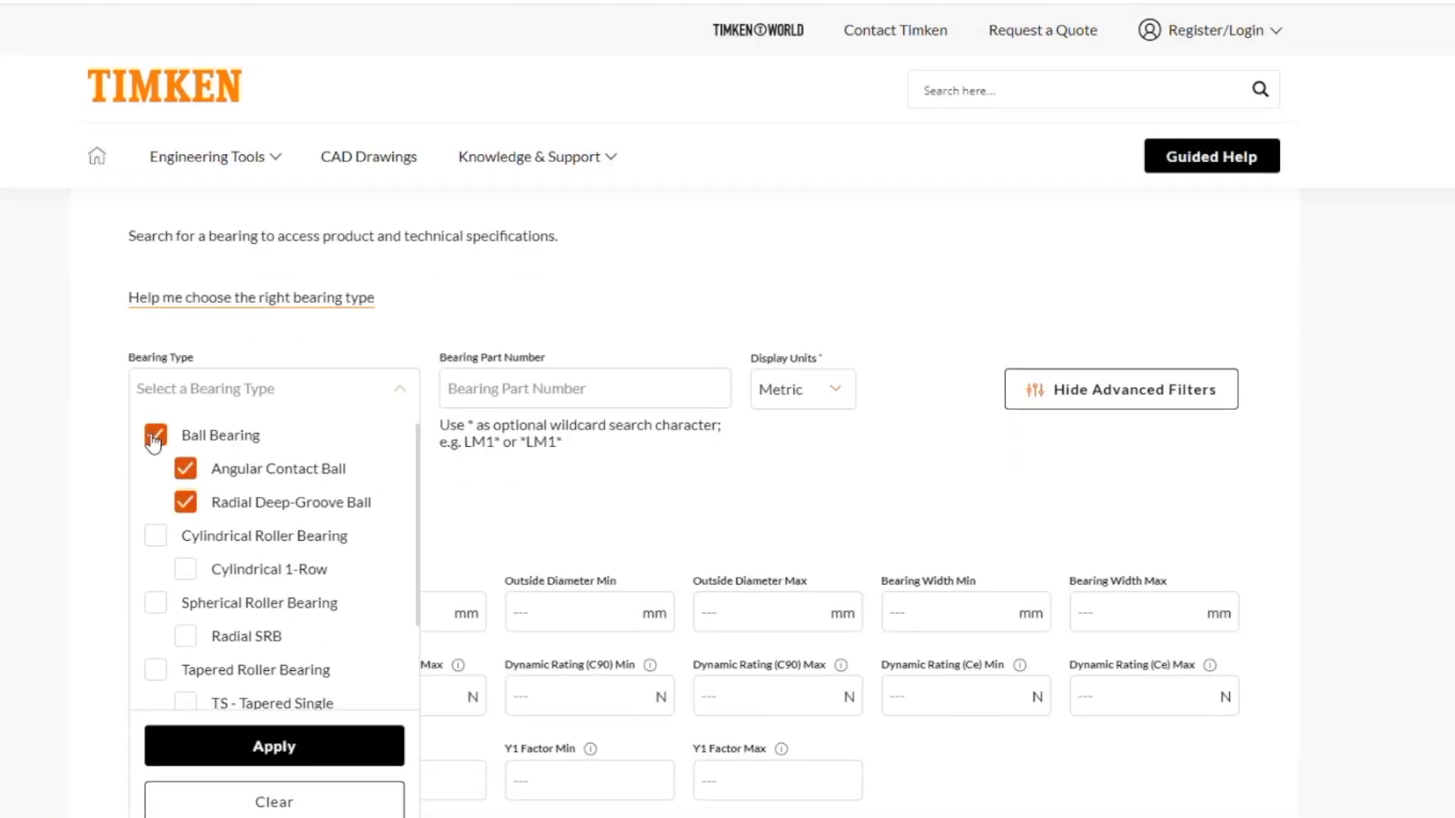
click(318, 760)
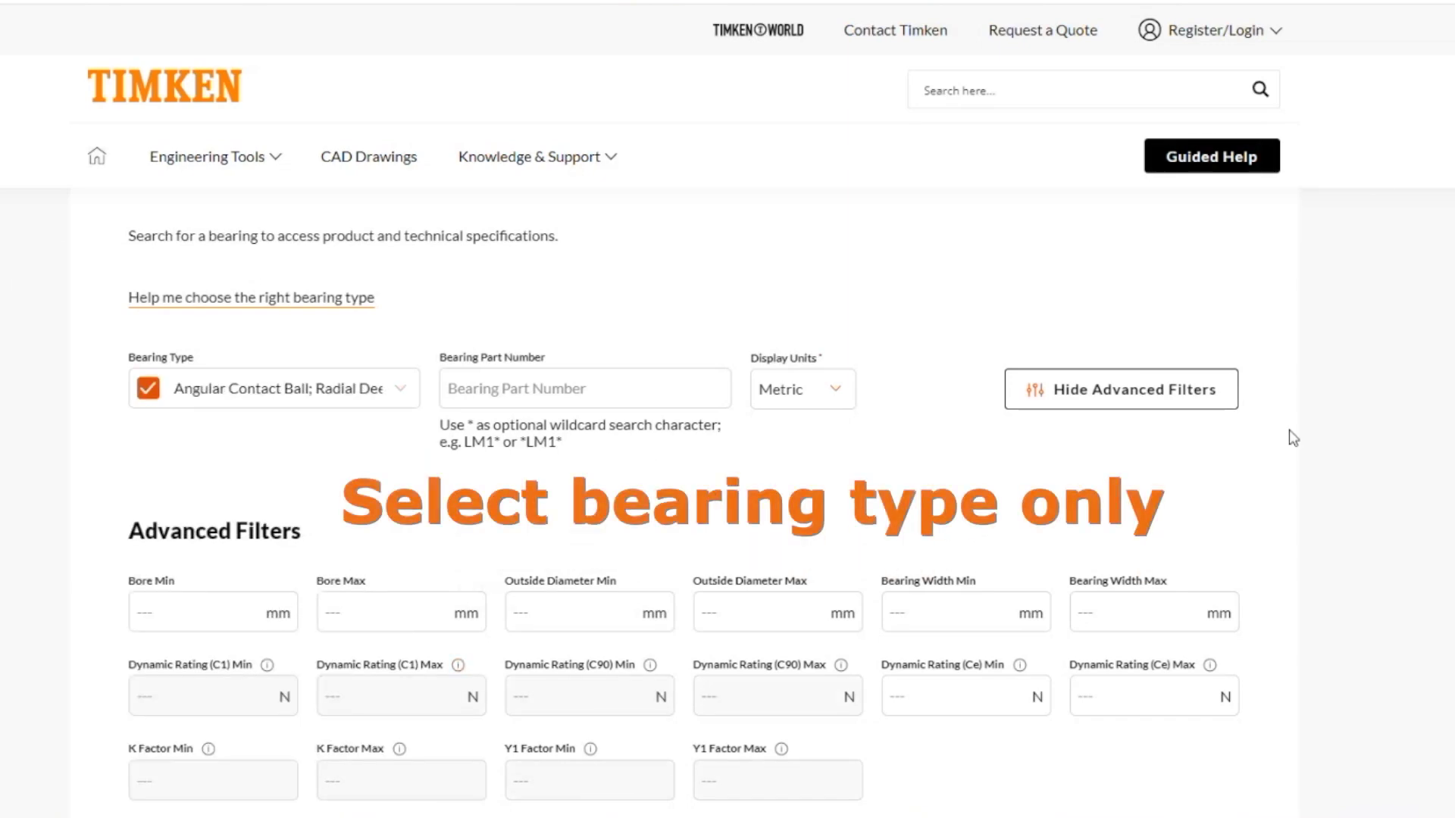
scroll(684, 507, down, 4)
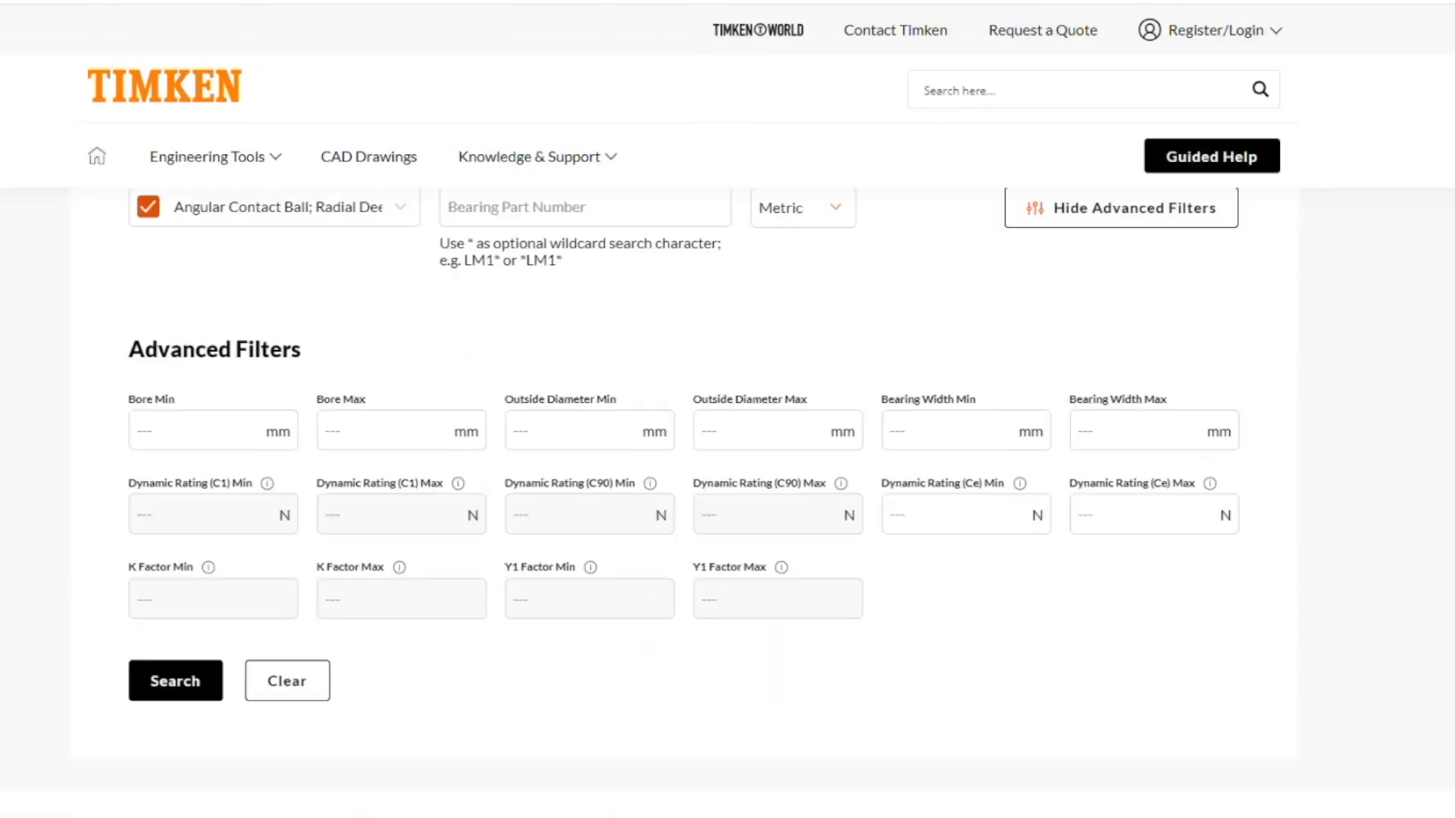
scroll(17, 595, down, 1)
scroll(17, 595, up, 2)
click(178, 667)
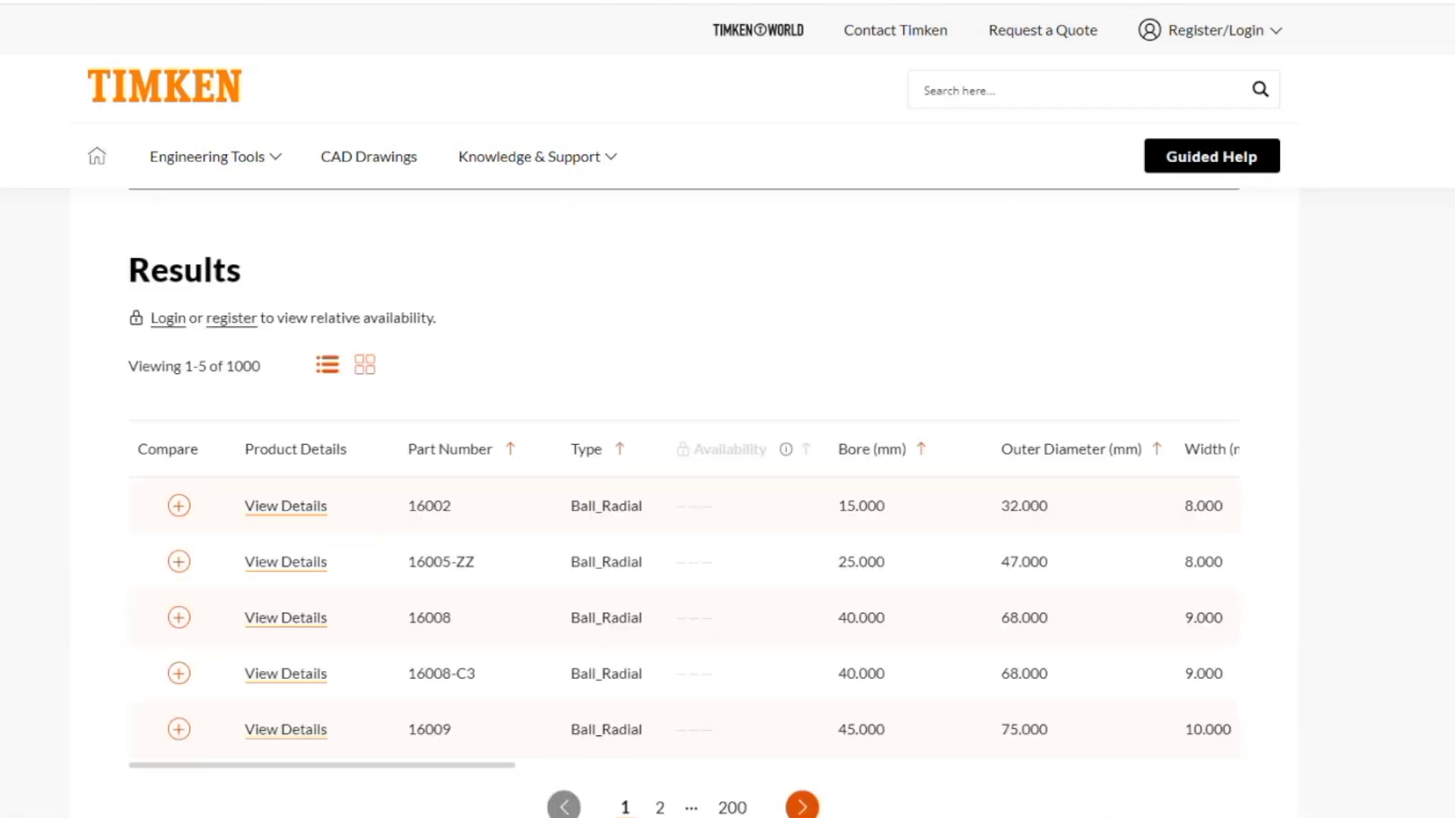
Page through the 1000 ball-bearing results to page 4, entries 16–20
scroll(684, 503, down, 1)
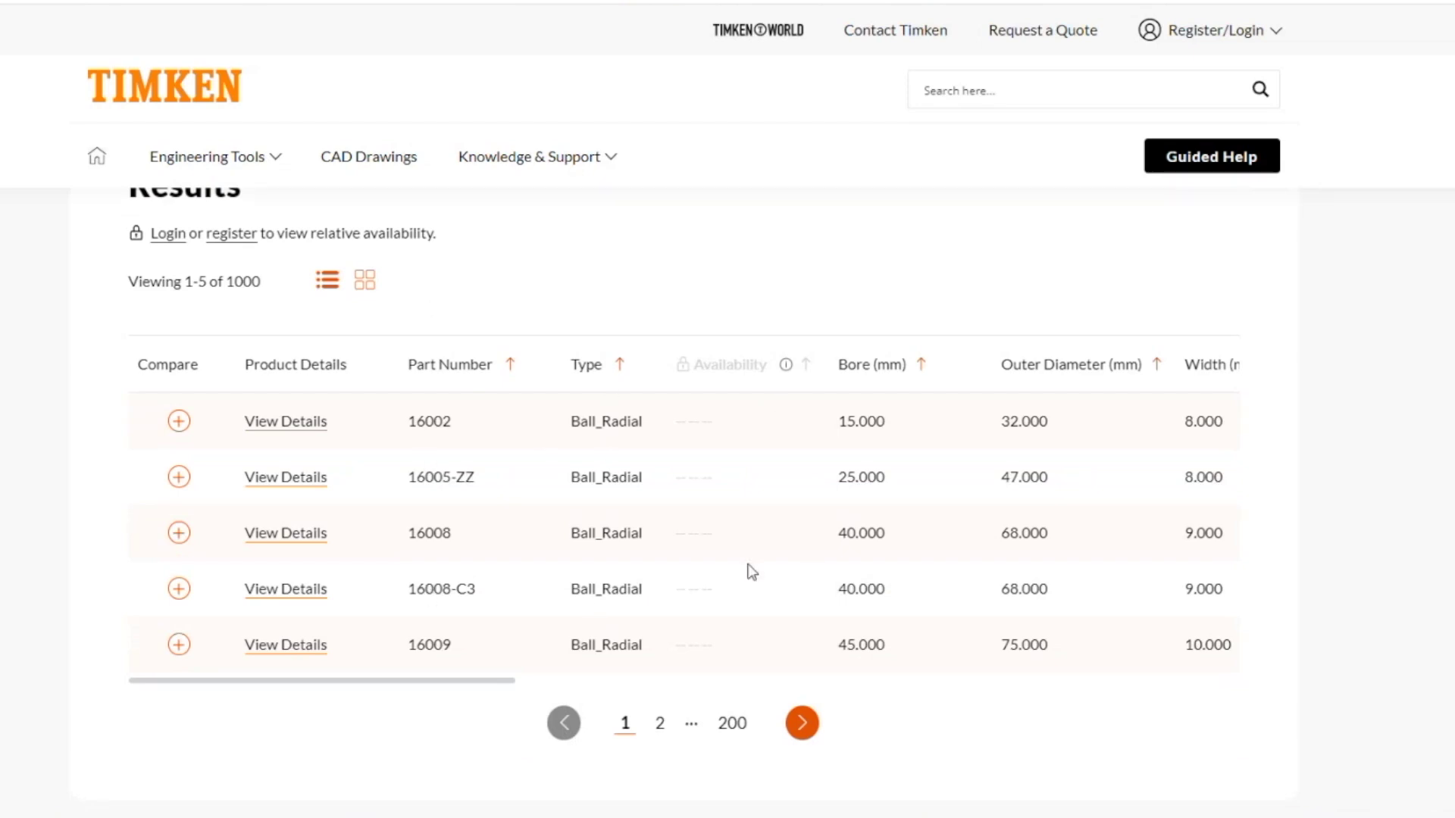
mouse_move(494, 686)
mouse_down()
mouse_move(825, 666)
mouse_move(483, 691)
mouse_up()
click(811, 727)
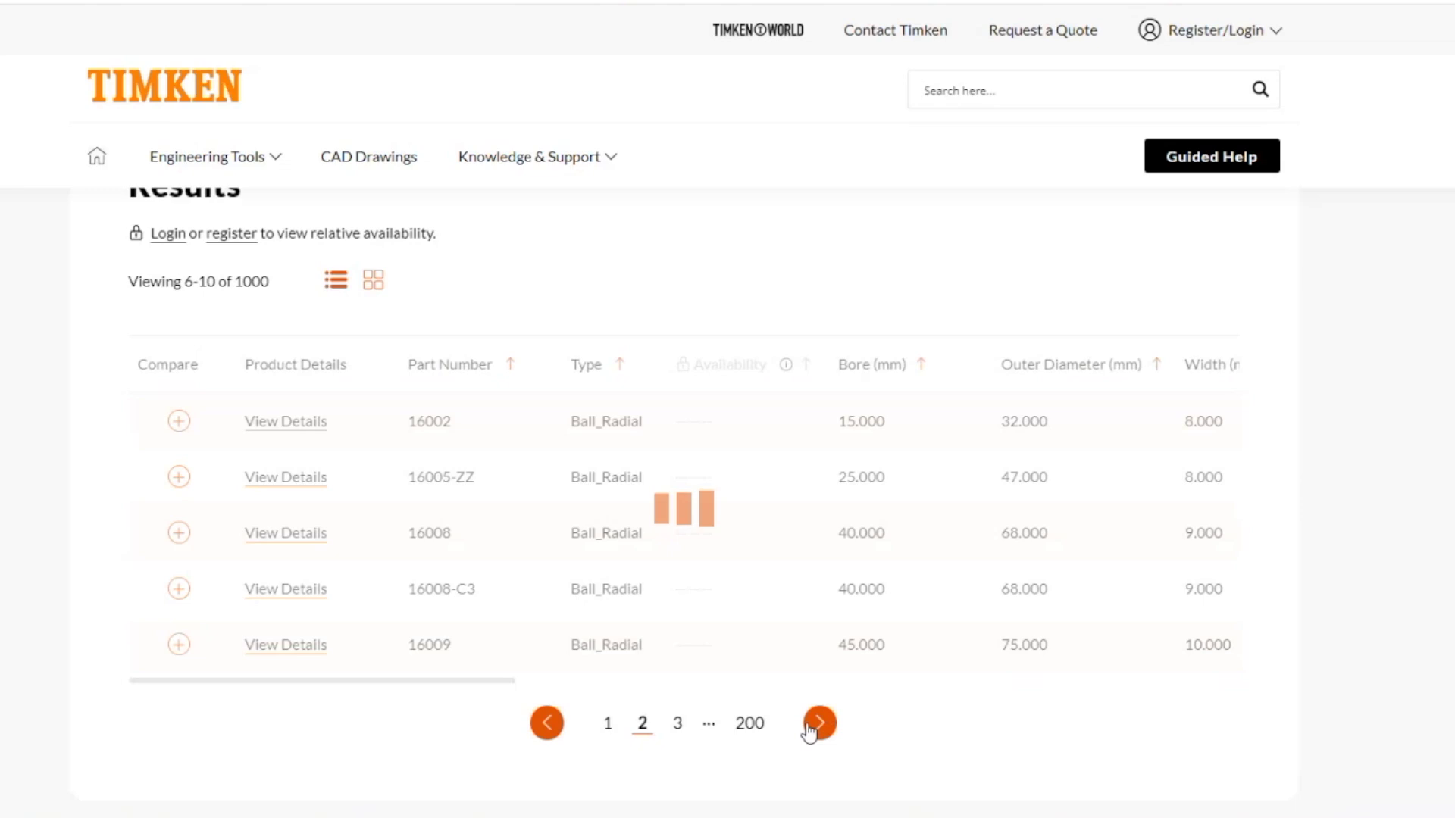
click(824, 728)
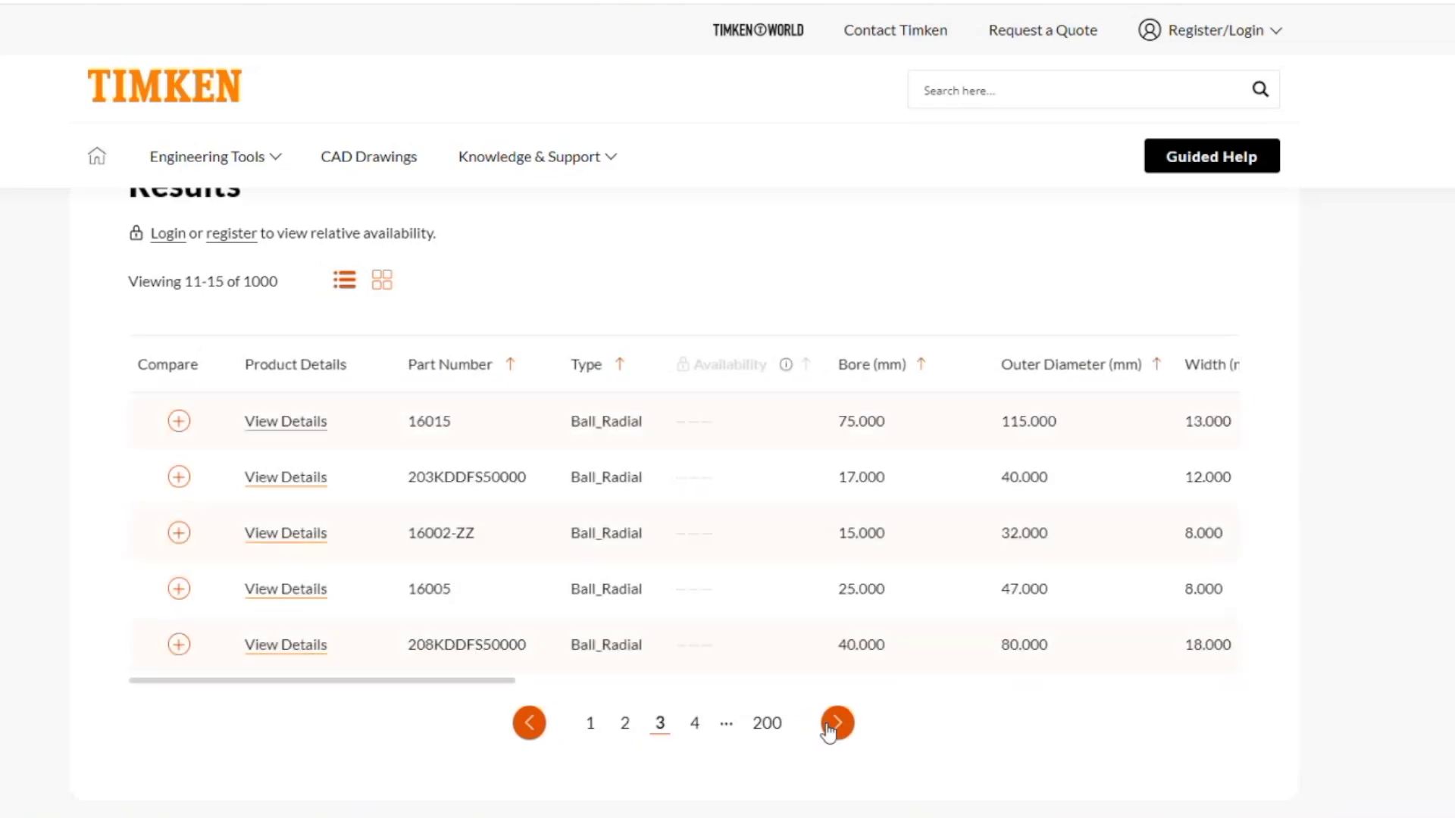
click(832, 729)
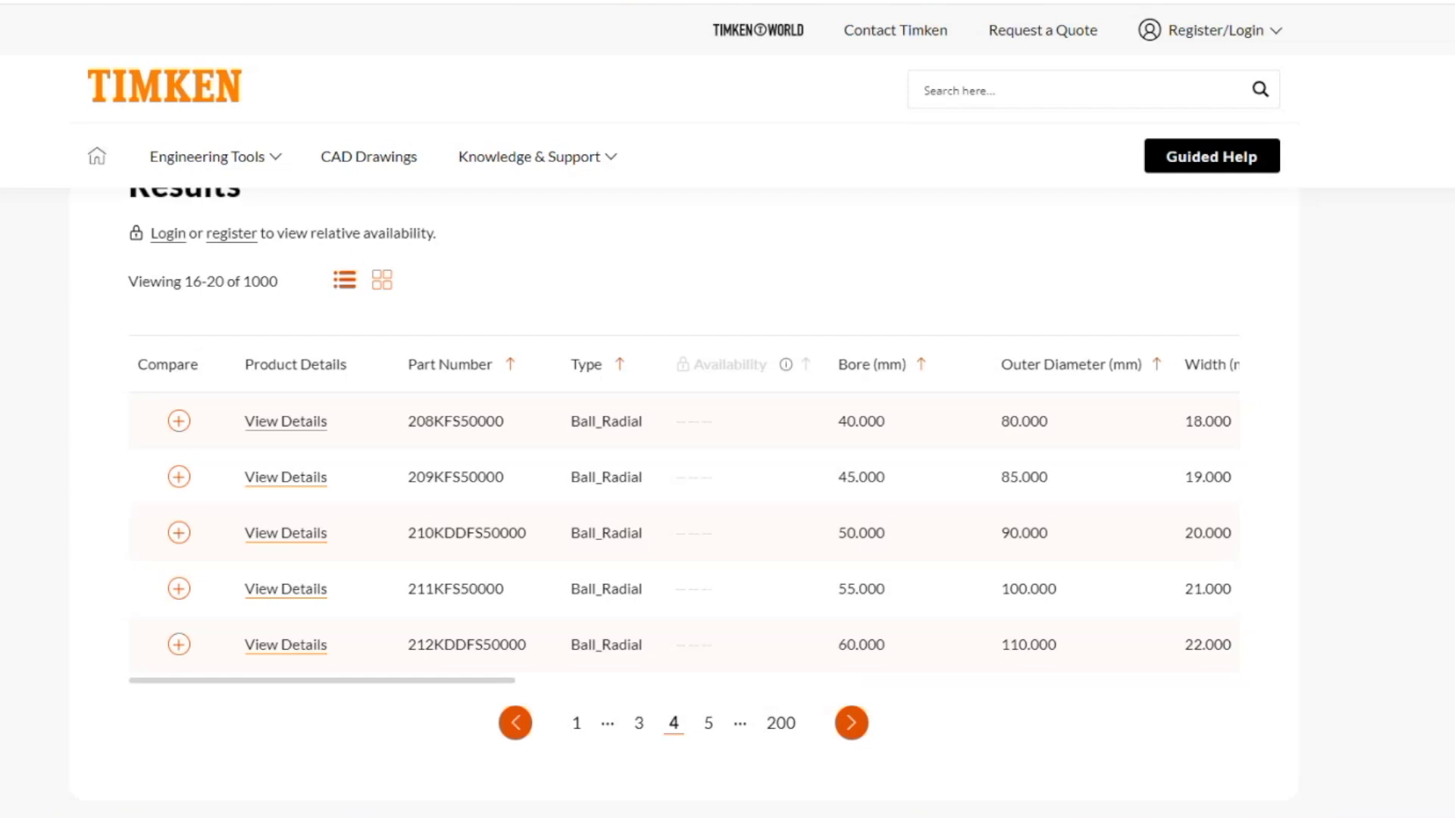
scroll(684, 455, down, 2)
scroll(684, 455, up, 2)
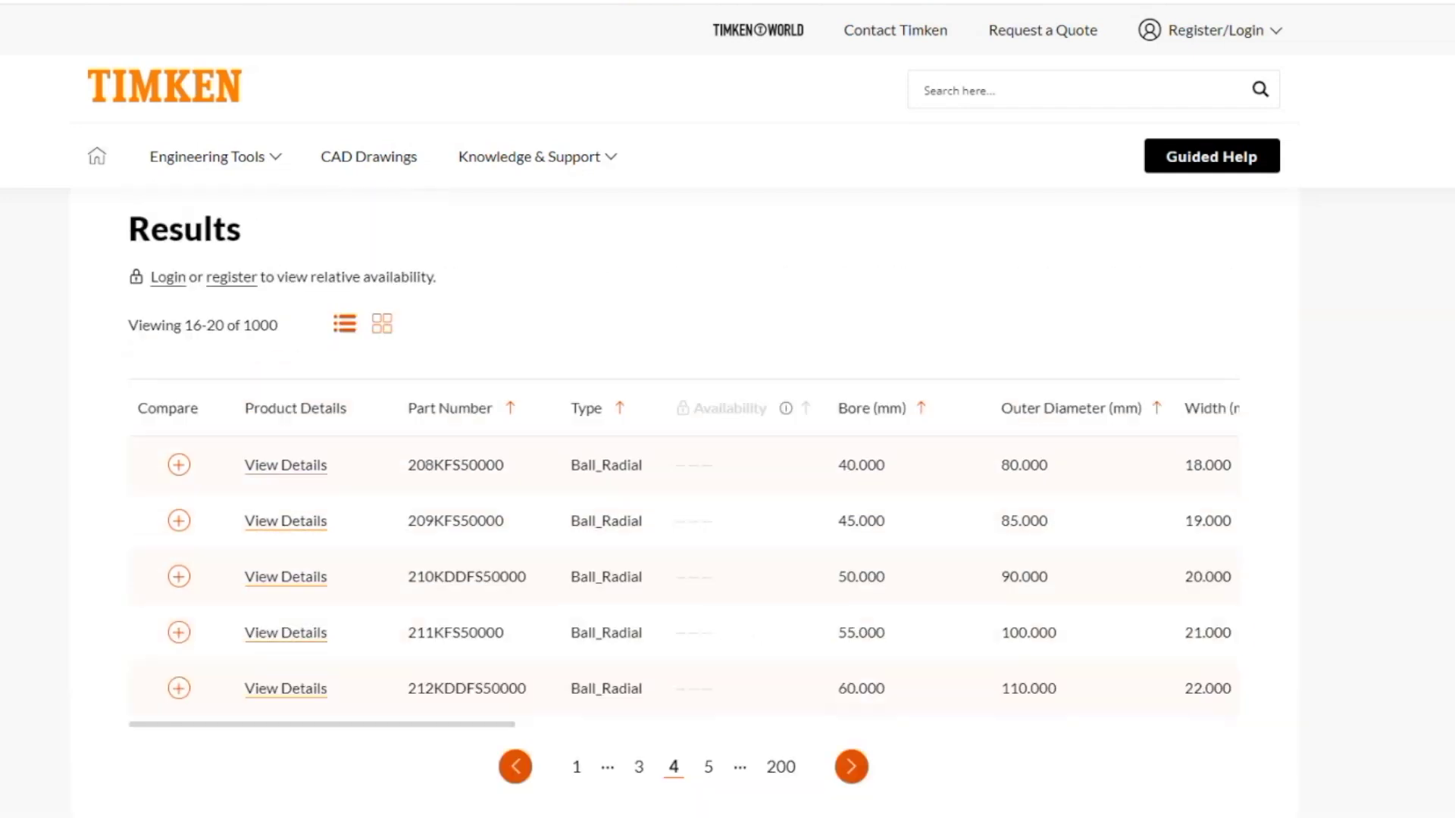
scroll(684, 455, up, 1)
scroll(684, 454, up, 7)
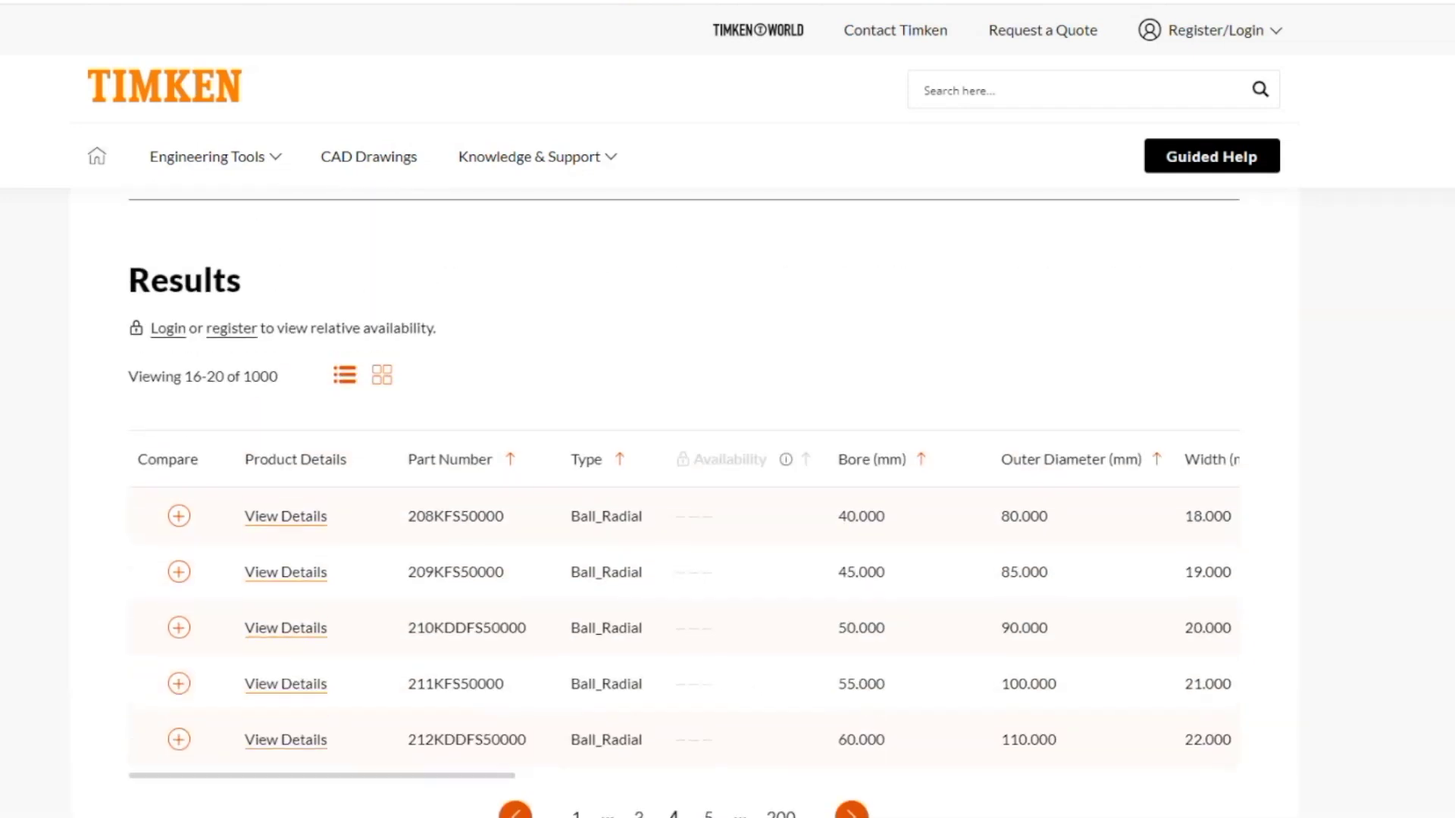
In Guided Help, choose 'I don't have a bearing part number; help me search for one' and continue
scroll(685, 455, up, 6)
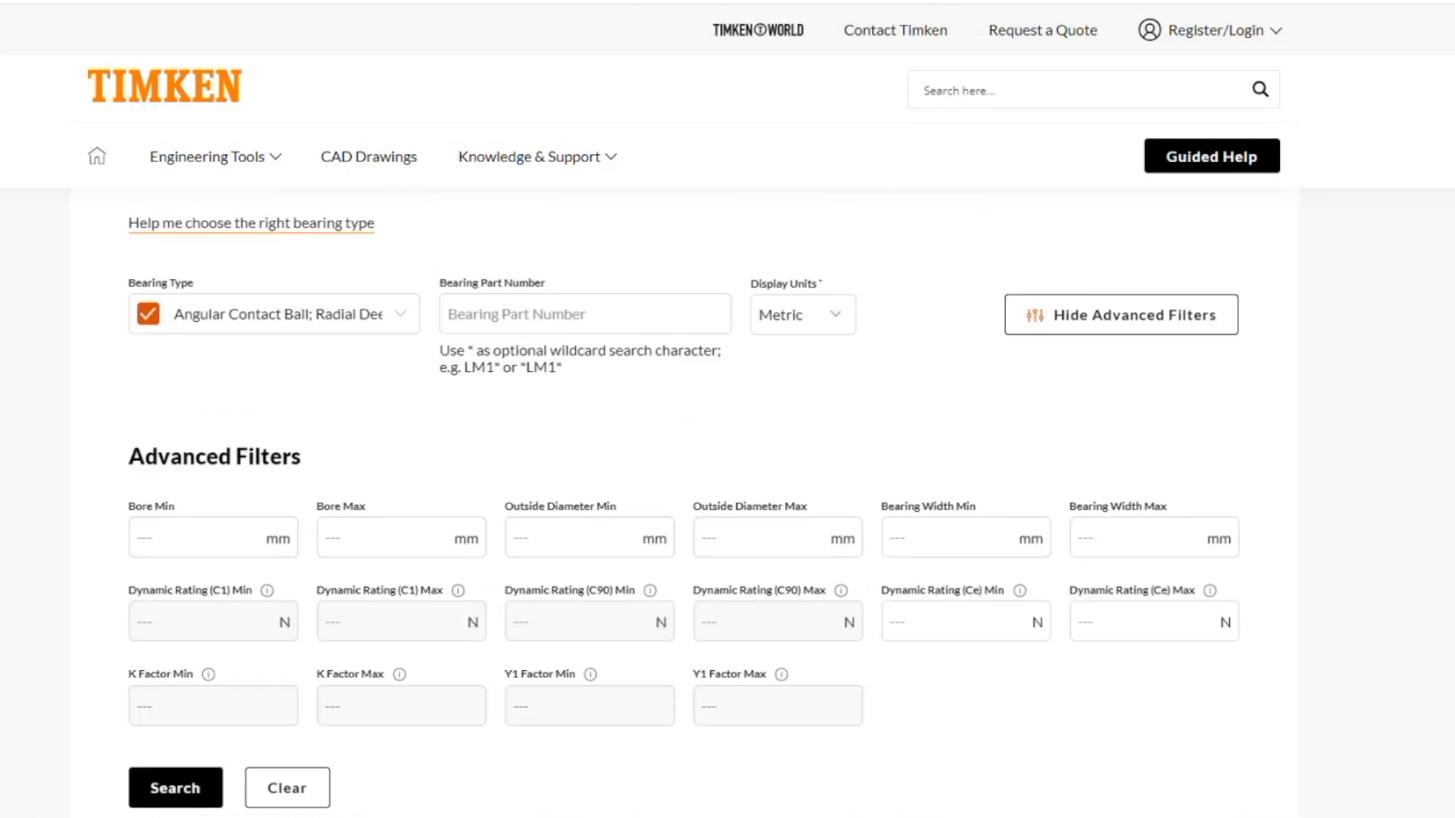
scroll(684, 455, up, 1)
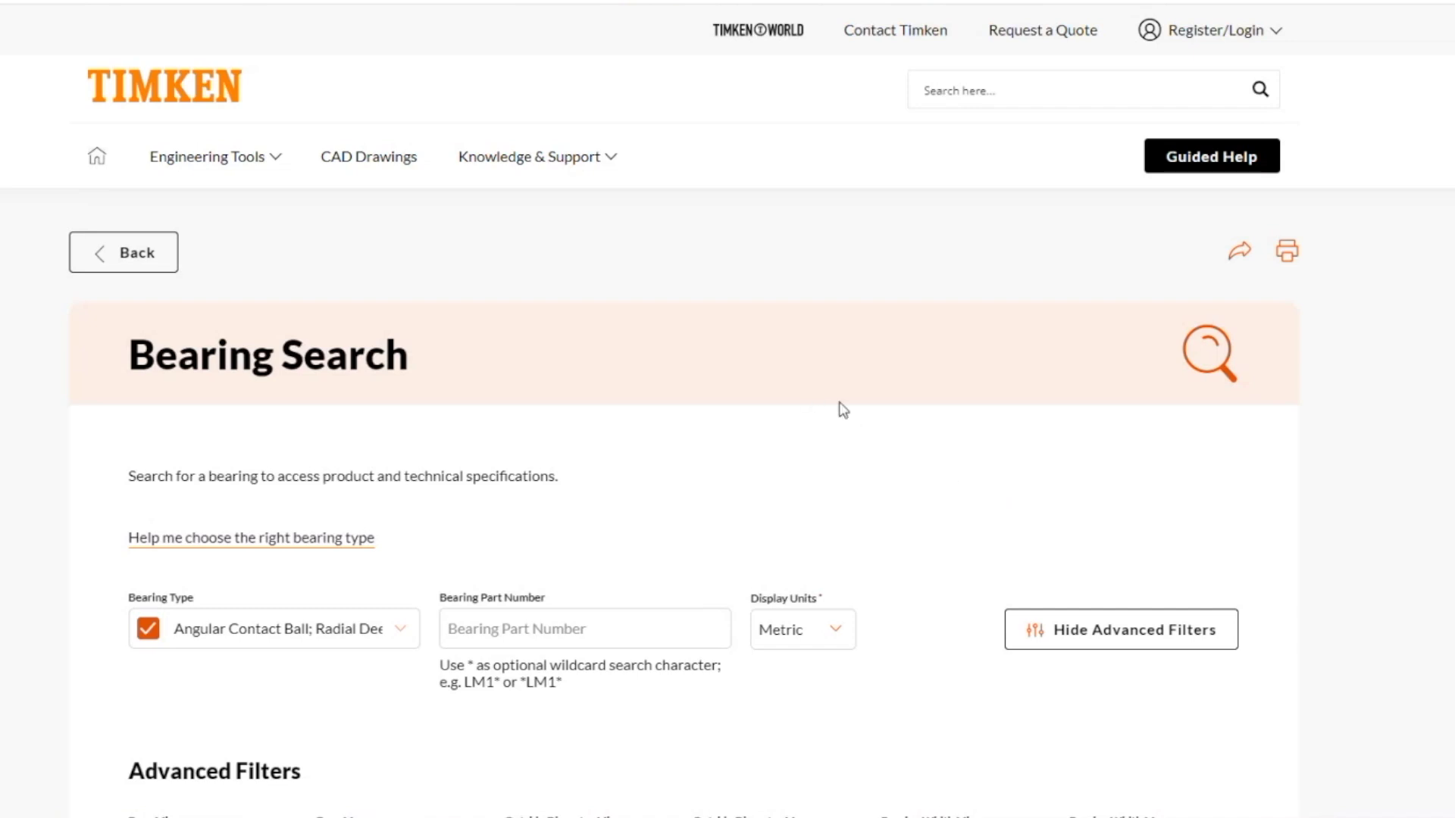
click(1204, 161)
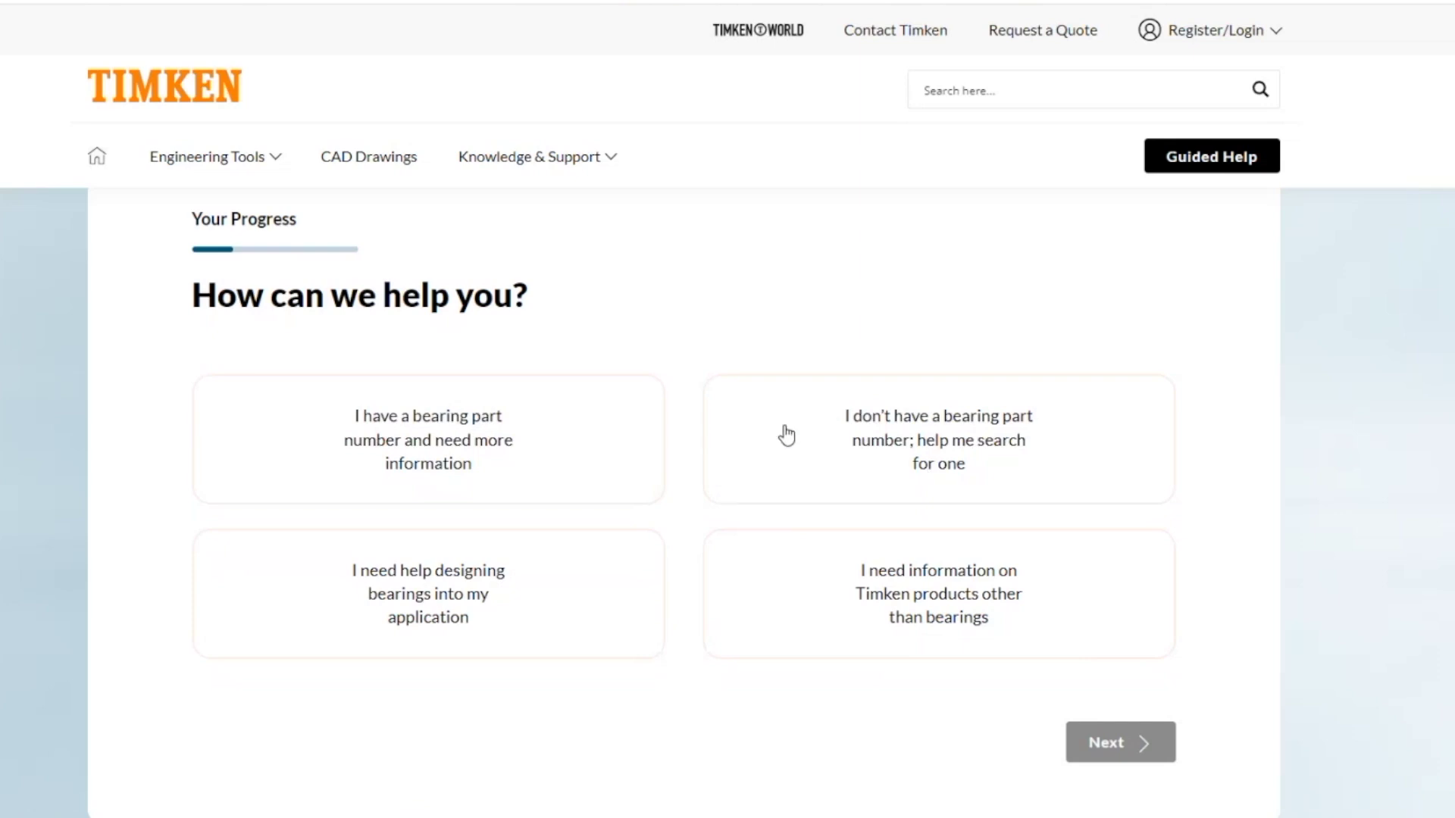
click(1036, 470)
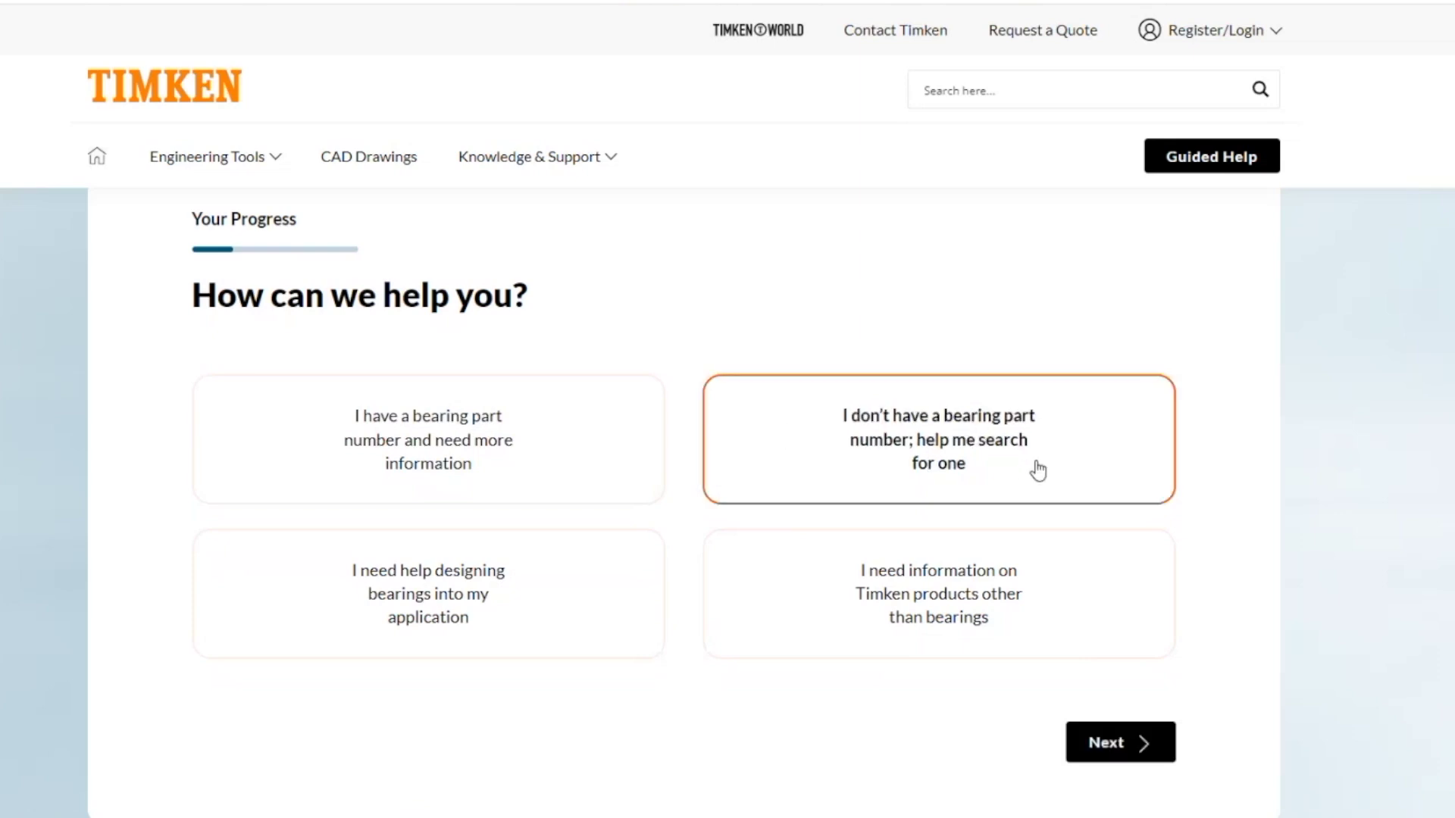
click(1138, 746)
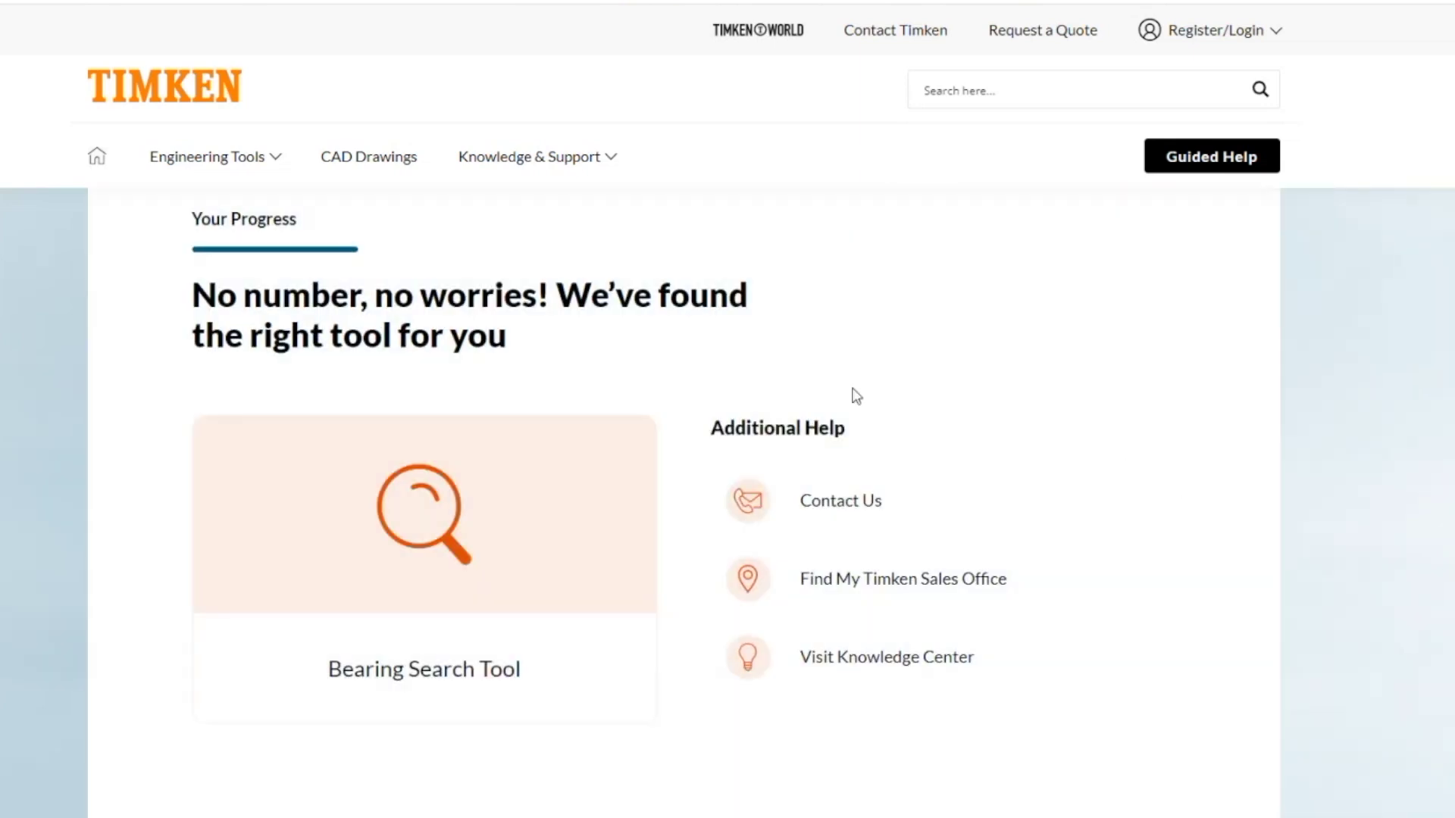